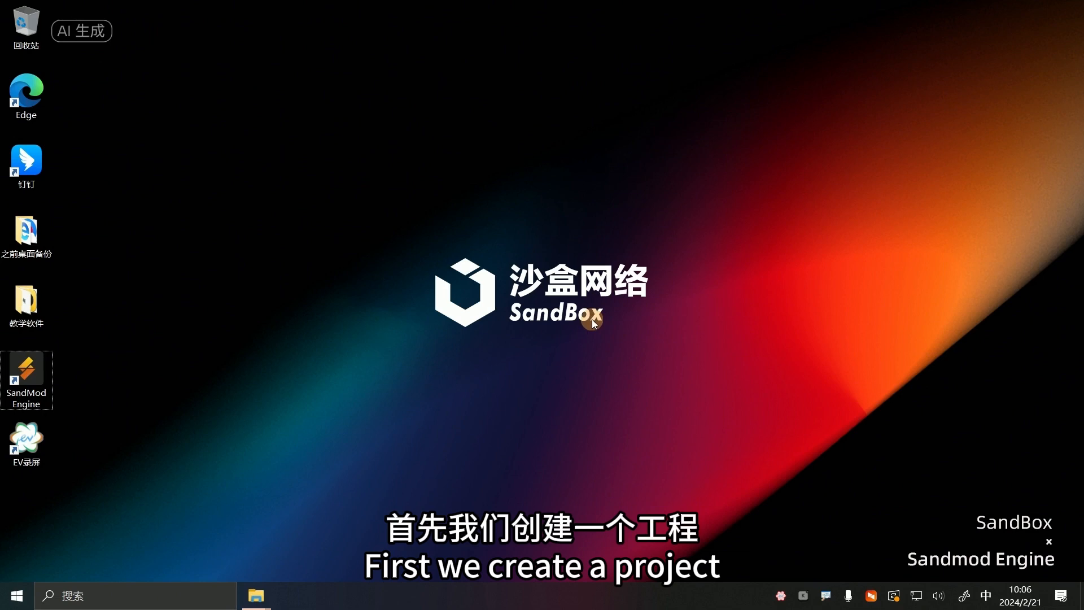
Launch SandMod Engine and start a new project named Zombie
double_click(28, 370)
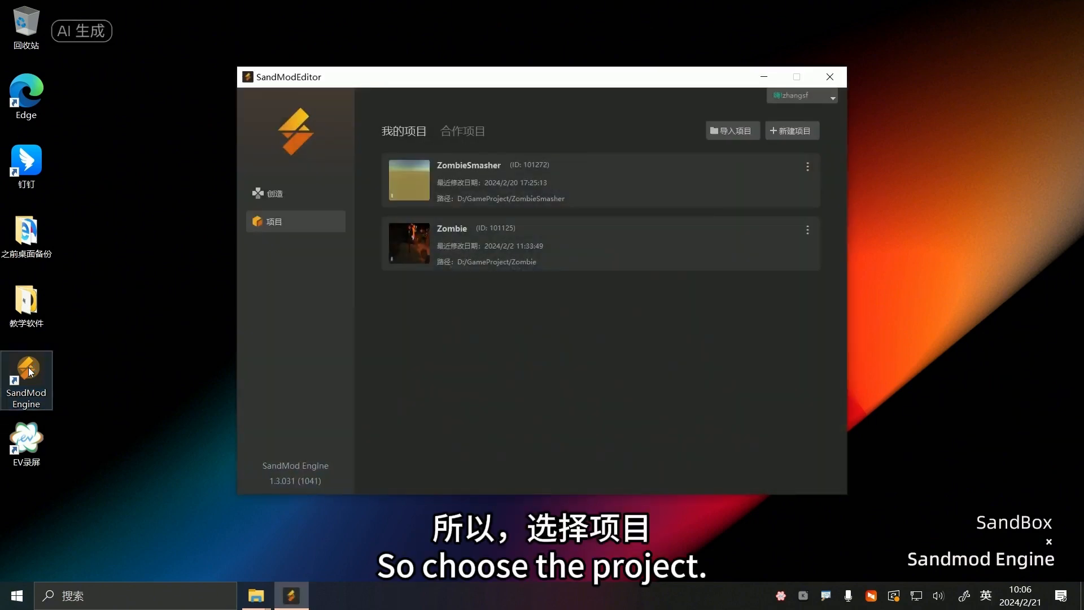
left_click(331, 215)
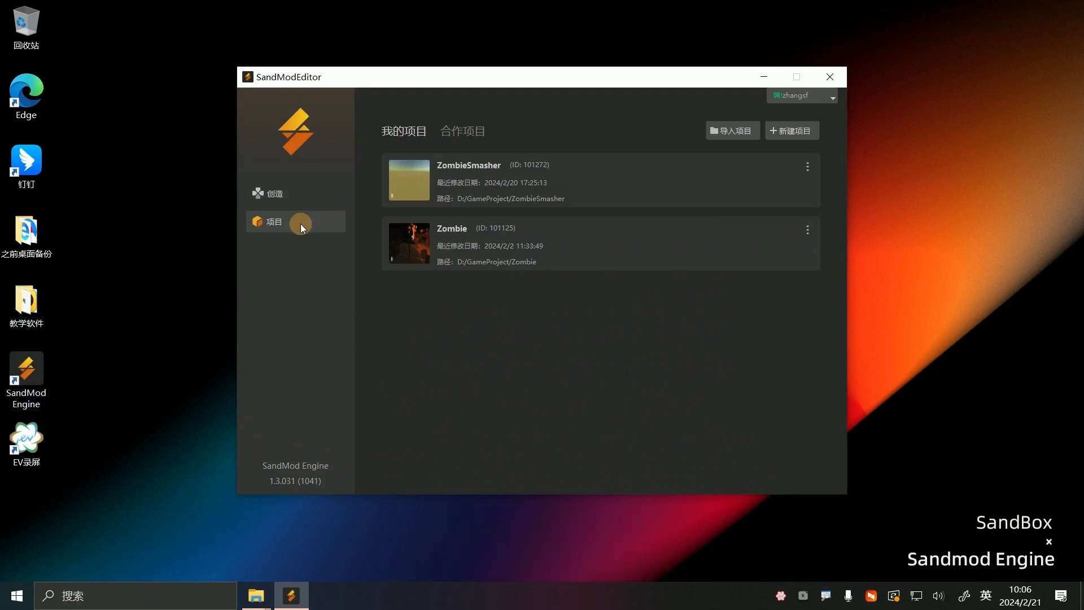
left_click(793, 131)
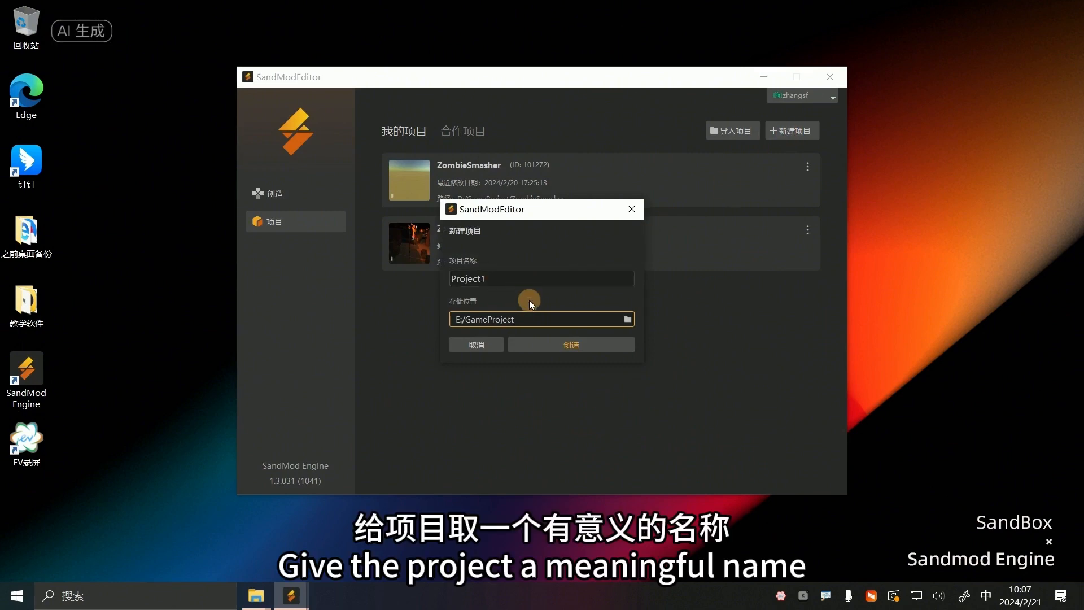
double_click(504, 278)
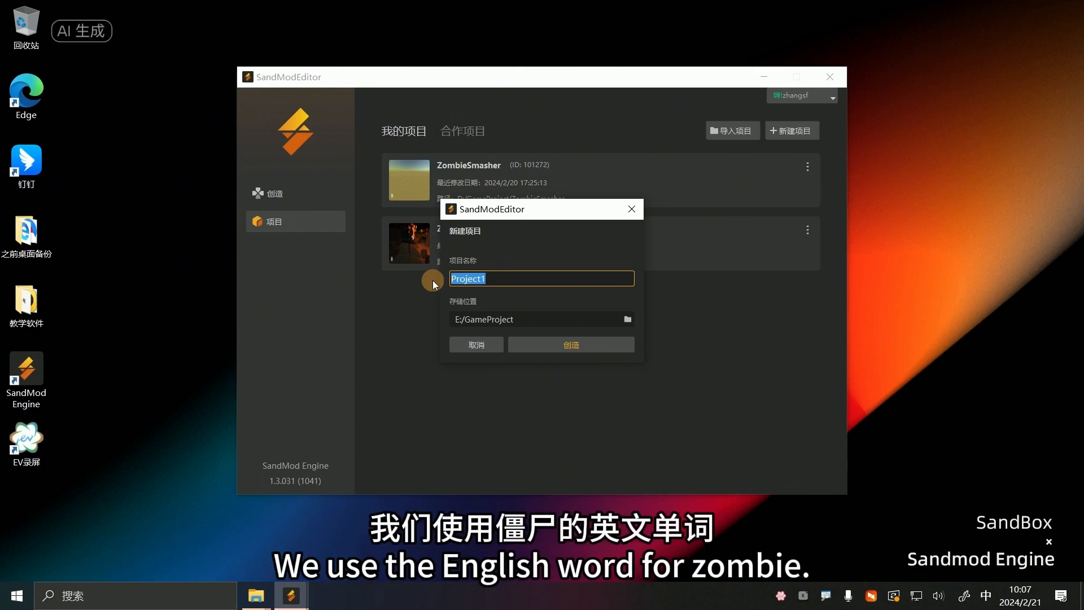
type("z")
key("Escape")
type("Zom")
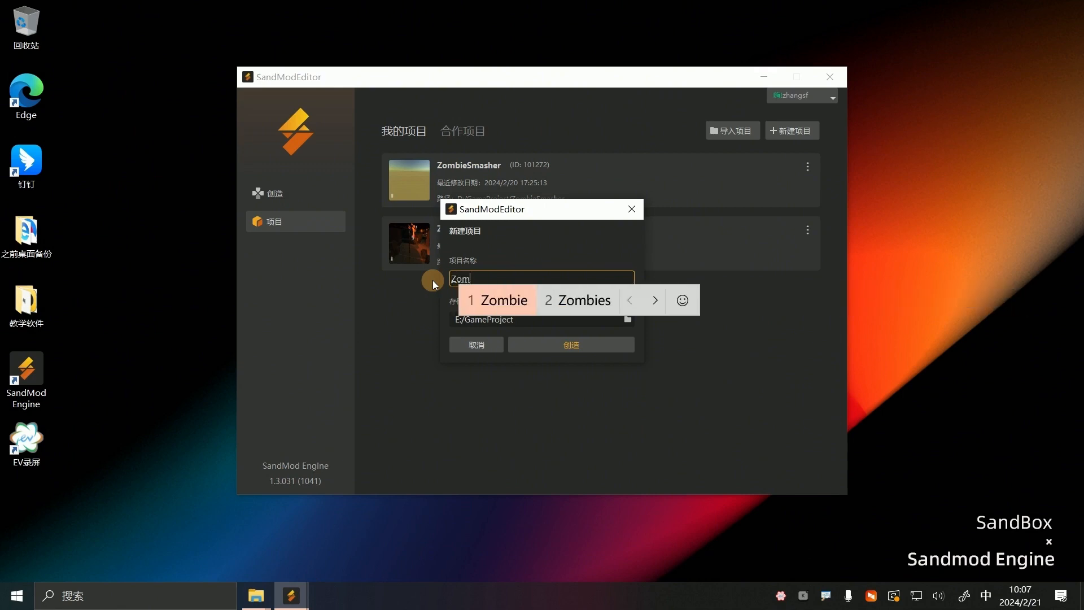
type("bie")
key("space")
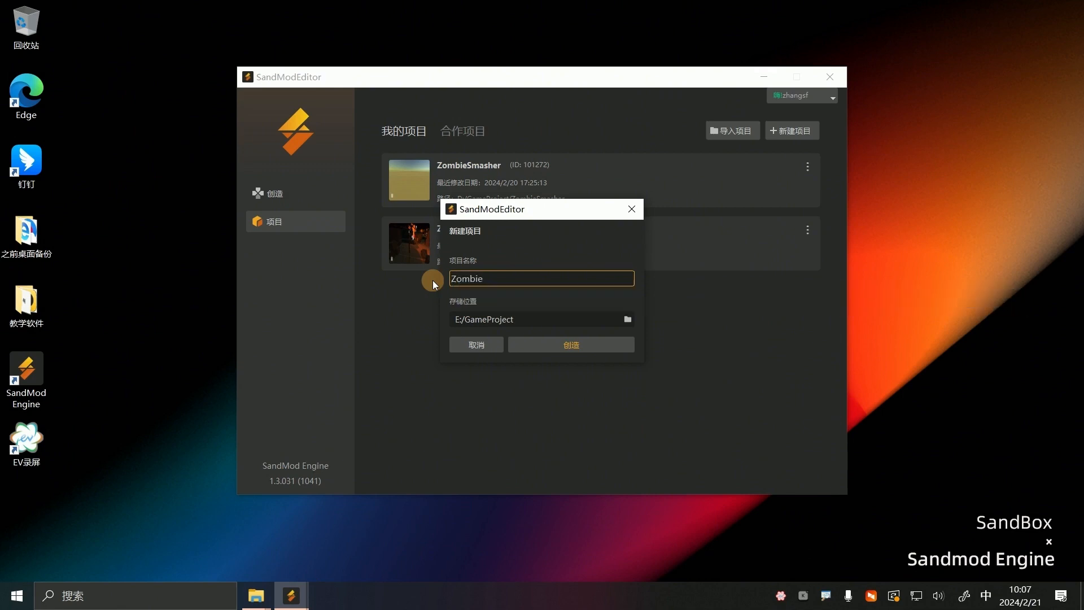
Choose the GameProject folder on drive E: as the storage location and create the project
left_click(626, 319)
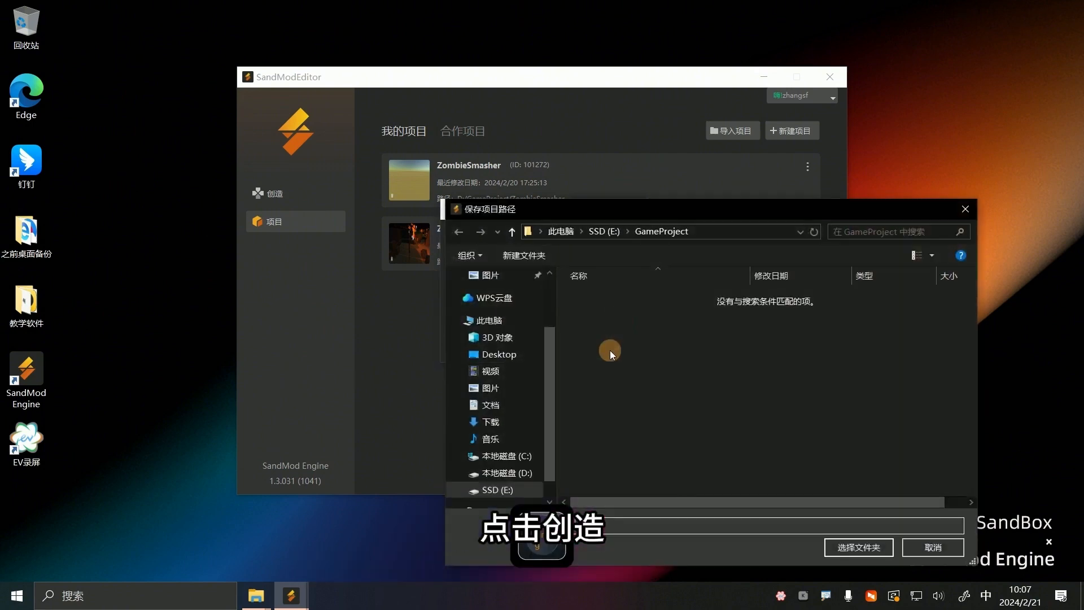
left_click(615, 233)
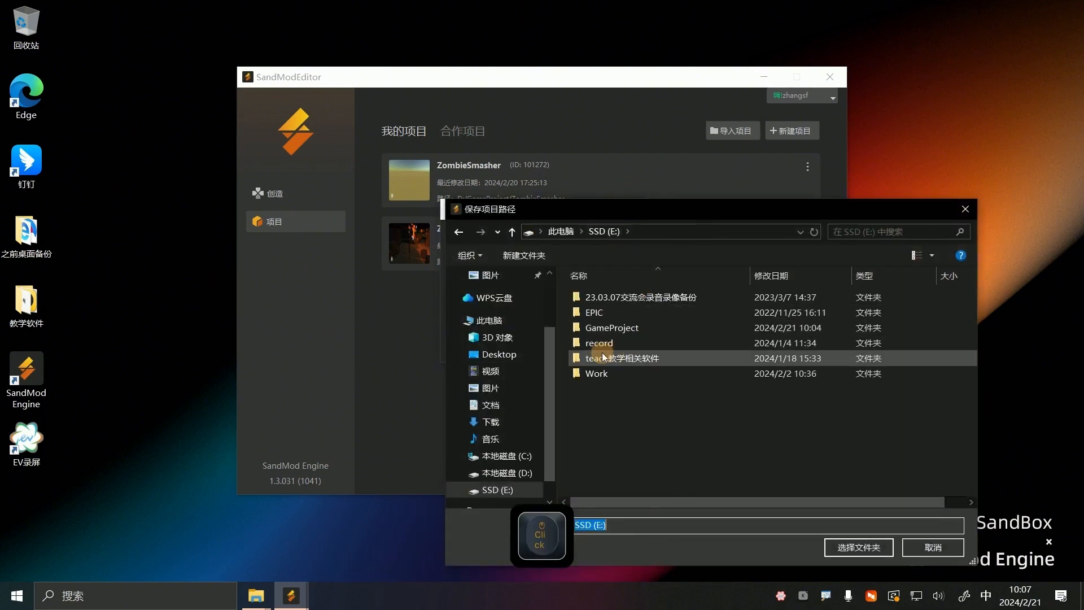
left_click(612, 328)
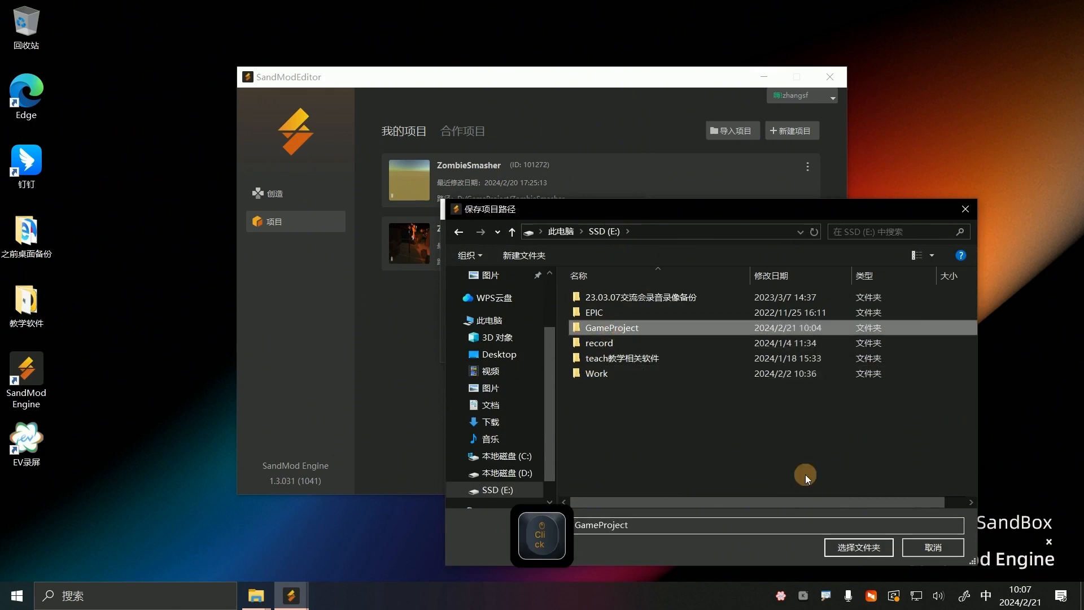
left_click(851, 547)
left_click(581, 346)
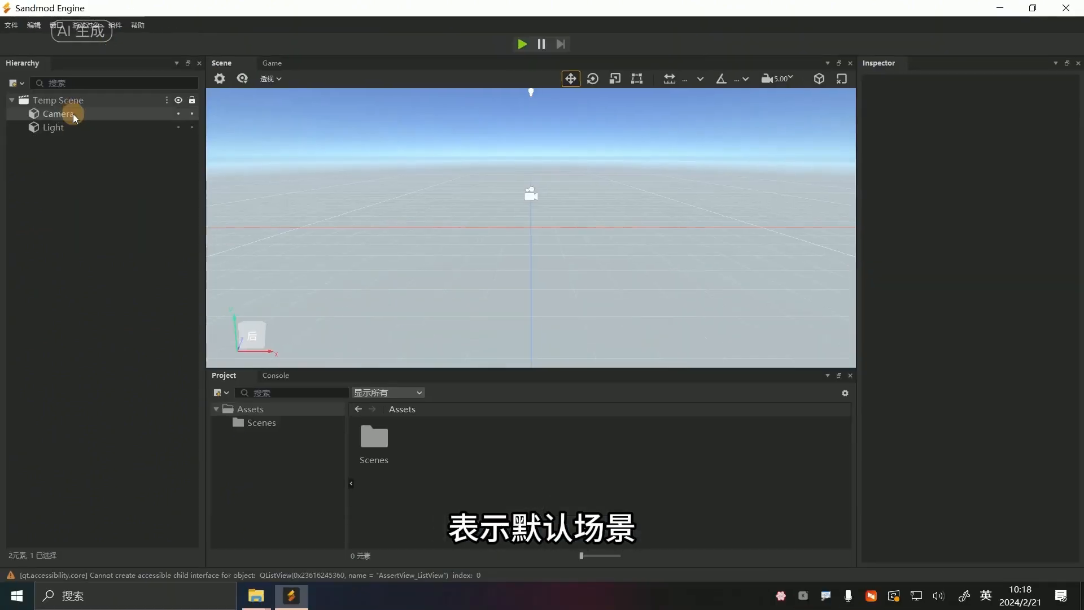
Rename the Temp Scene asset in the Scenes folder to DefaultScene
left_click(155, 206)
left_click(263, 423)
left_click(397, 473)
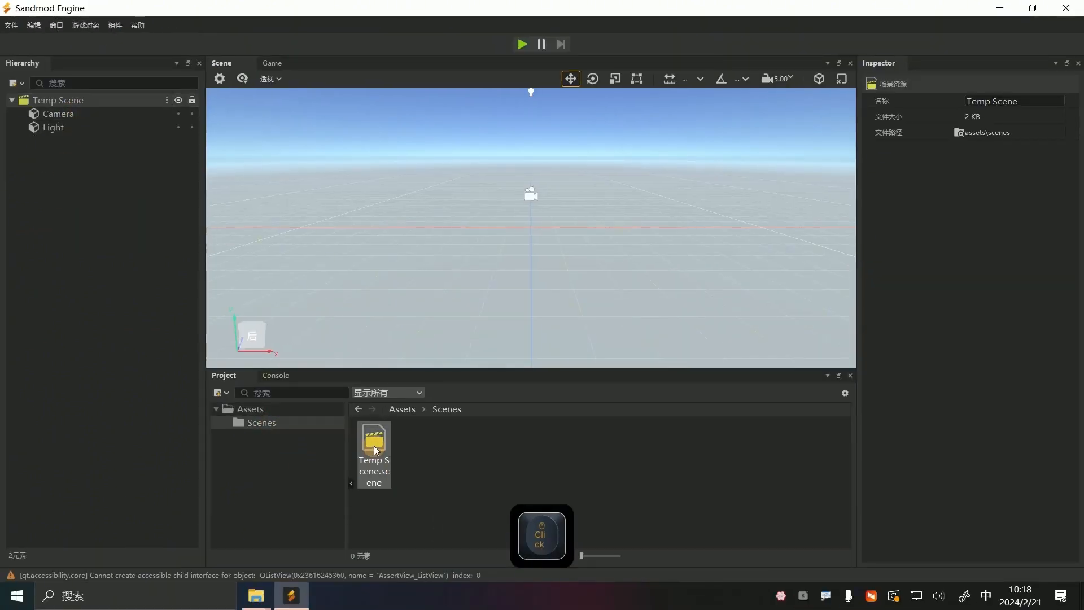
left_click(992, 101)
left_click_drag(992, 101, 933, 101)
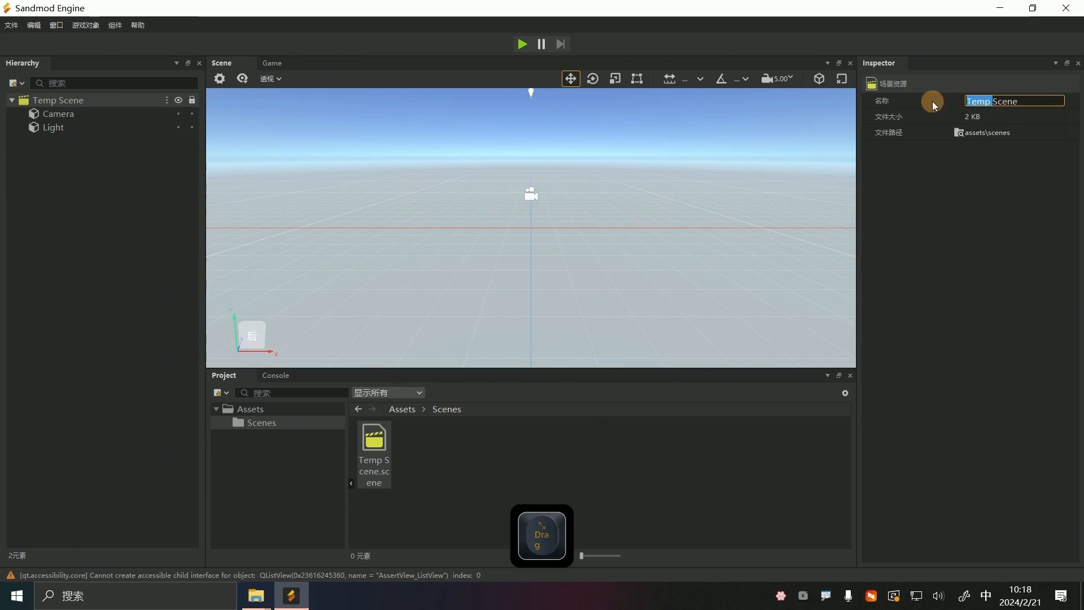
type("Default")
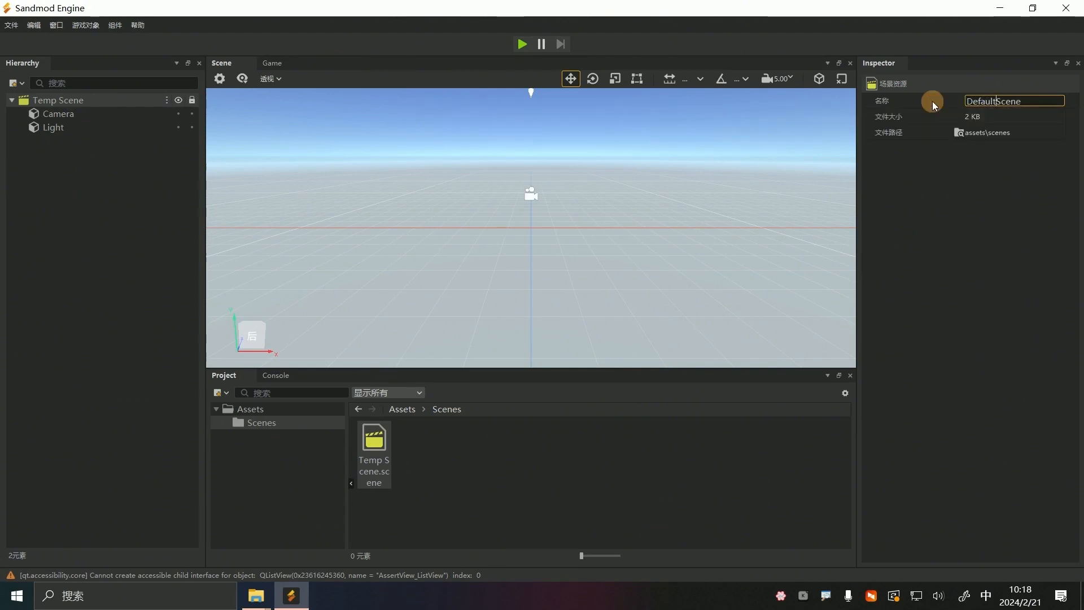
key("Return")
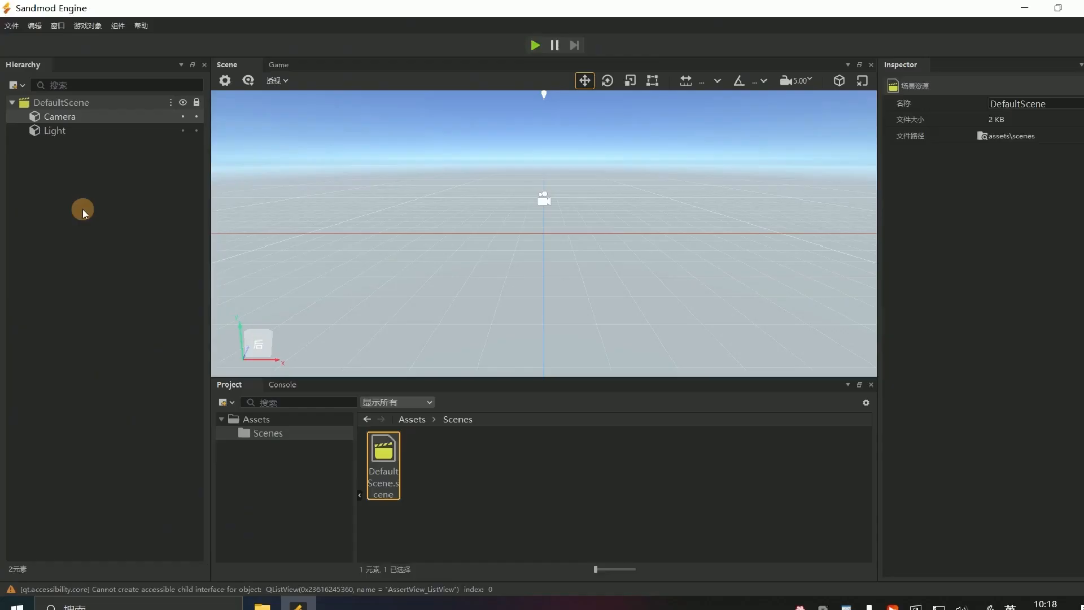
Create an empty game object named EnvironmentConfig in DefaultScene and make the Light object its child
left_click(159, 192)
right_click(79, 103)
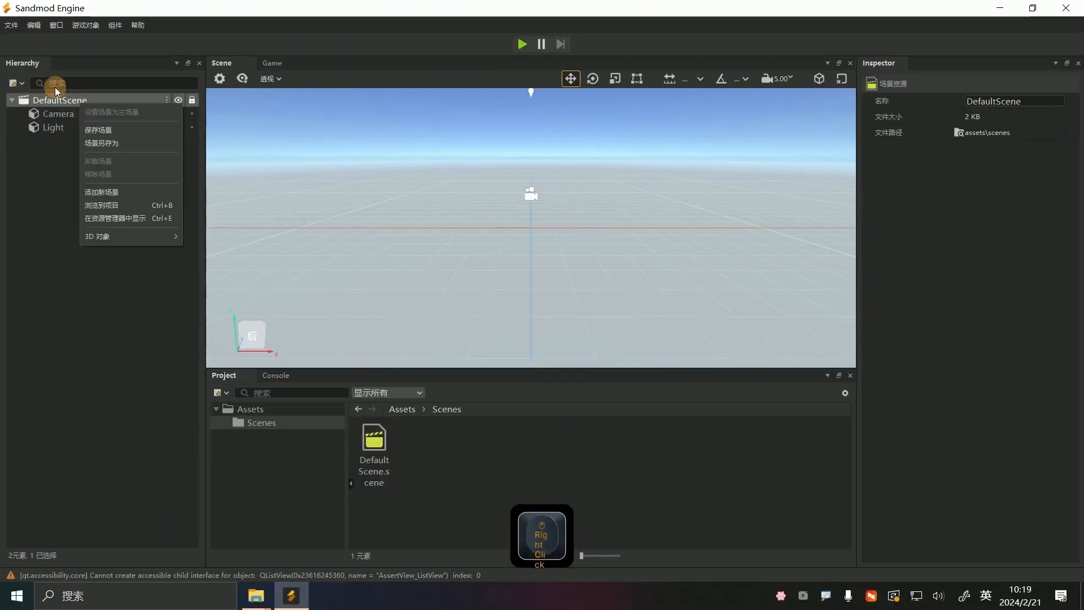
left_click(85, 25)
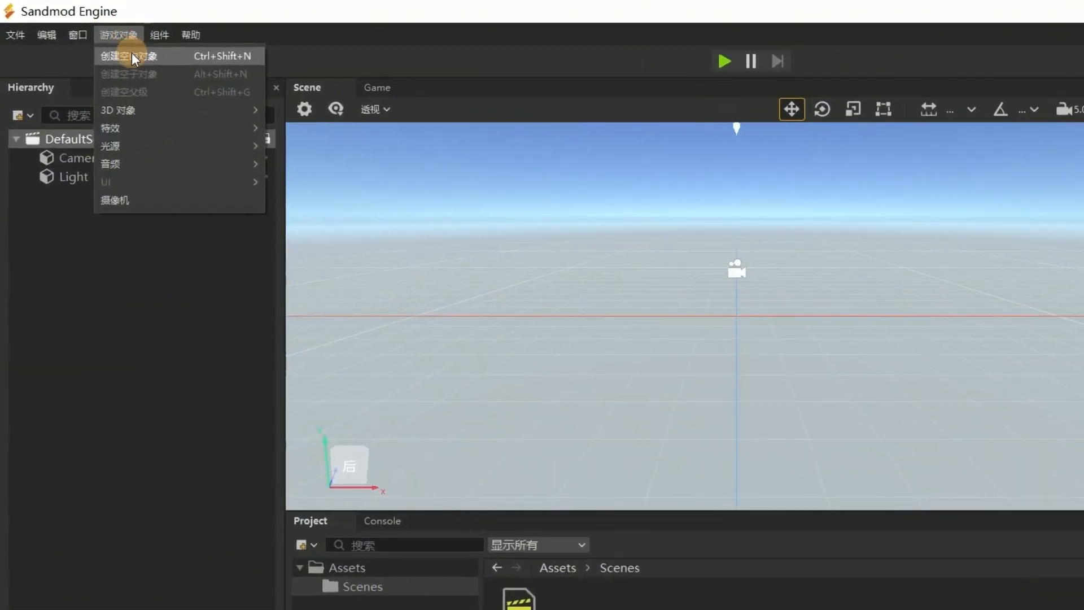
left_click(121, 50)
type("En")
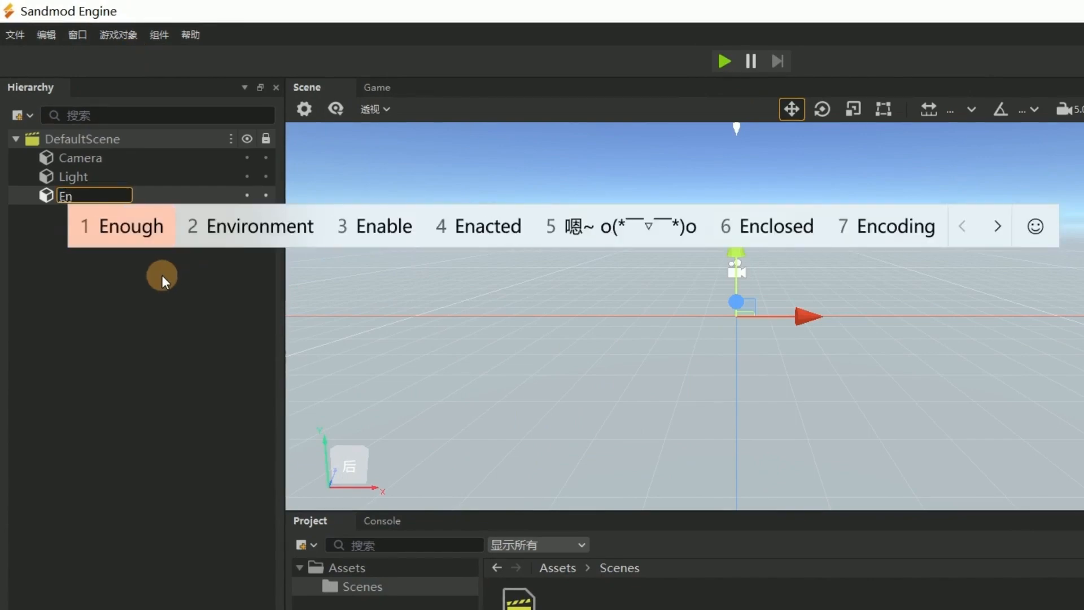
type("vironment")
key("Return")
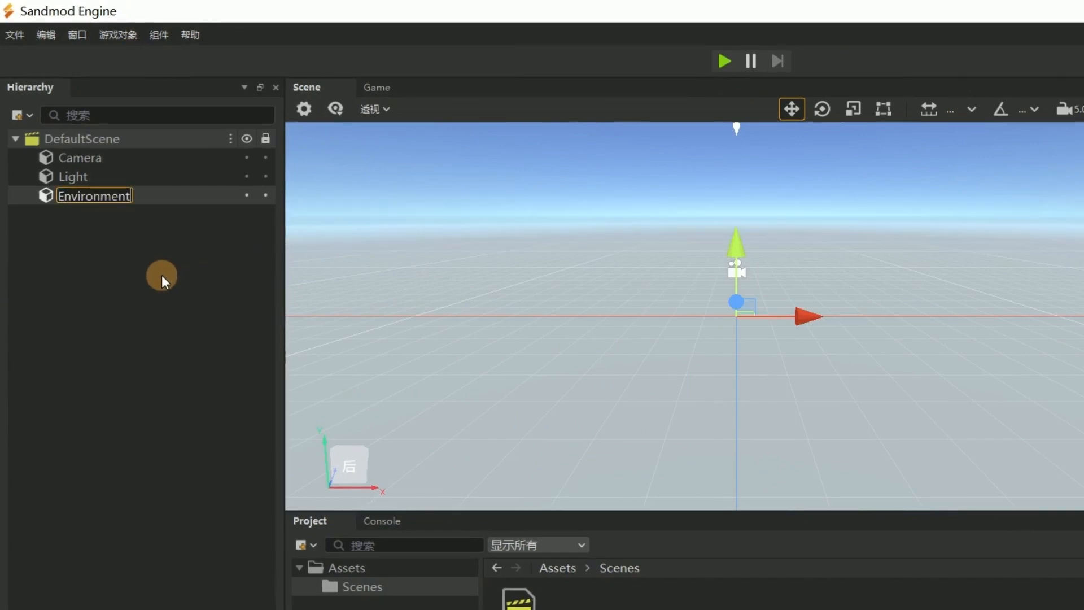
type("Config")
key("Return")
key("Return")
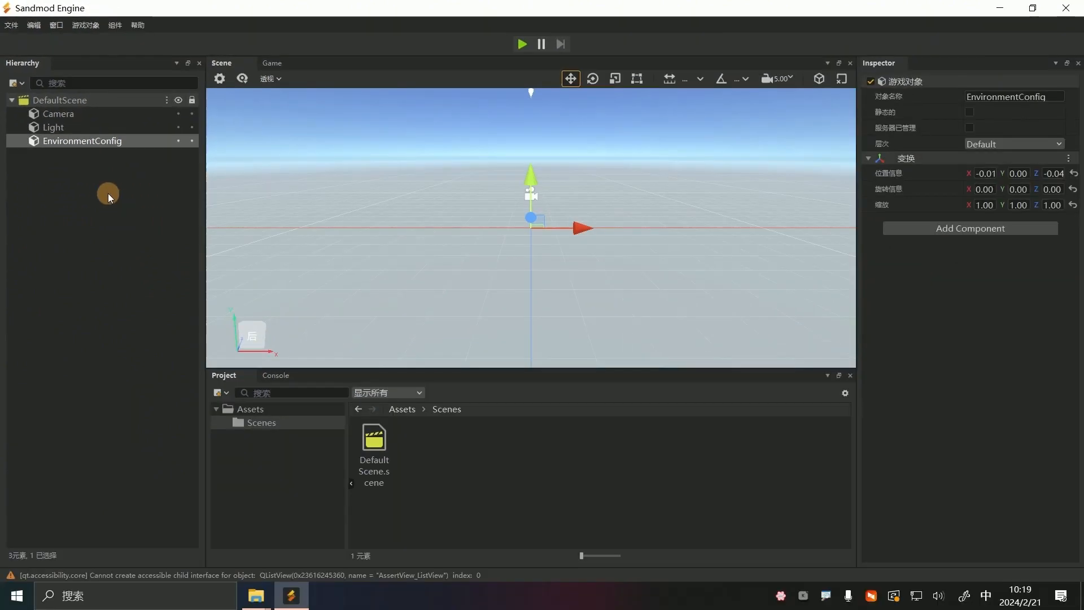
left_click_drag(64, 130, 93, 152)
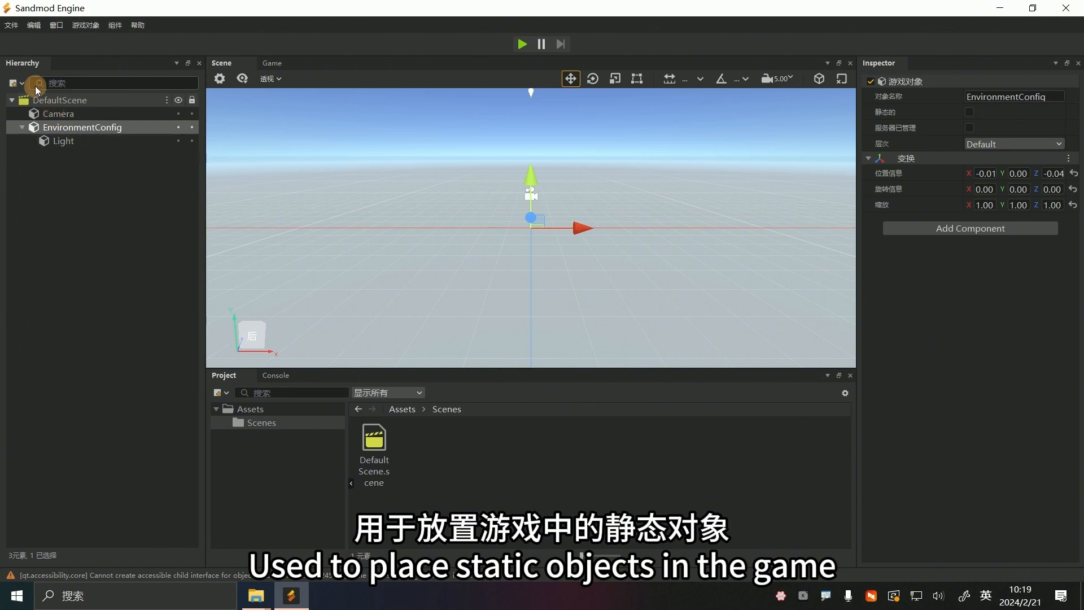
Create an empty game object named StaticObject at the root level of DefaultScene
left_click(80, 24)
left_click(54, 101)
left_click(75, 24)
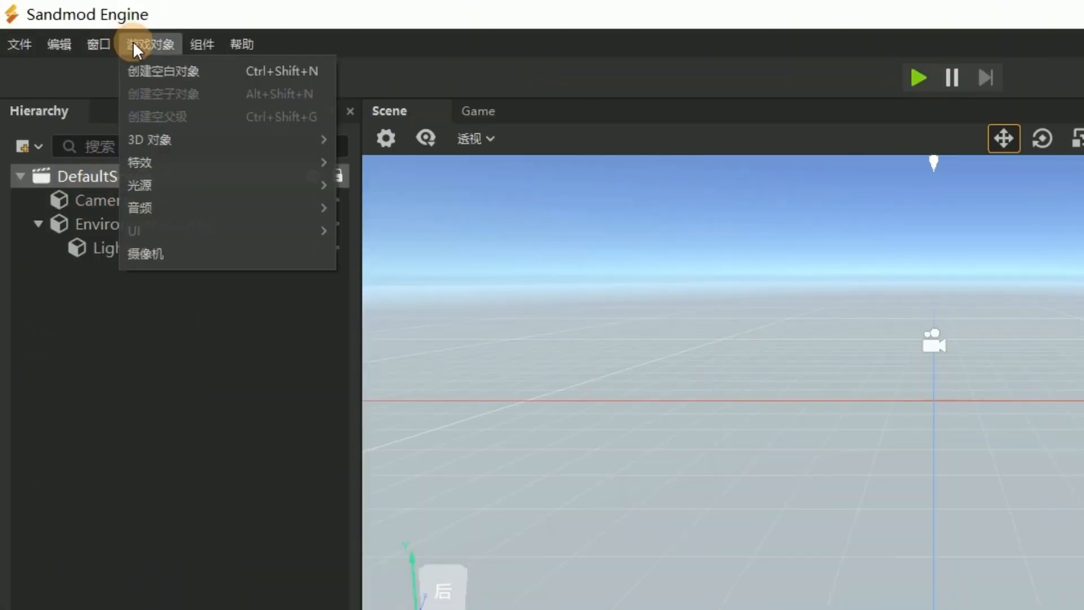
left_click(163, 71)
type("Static")
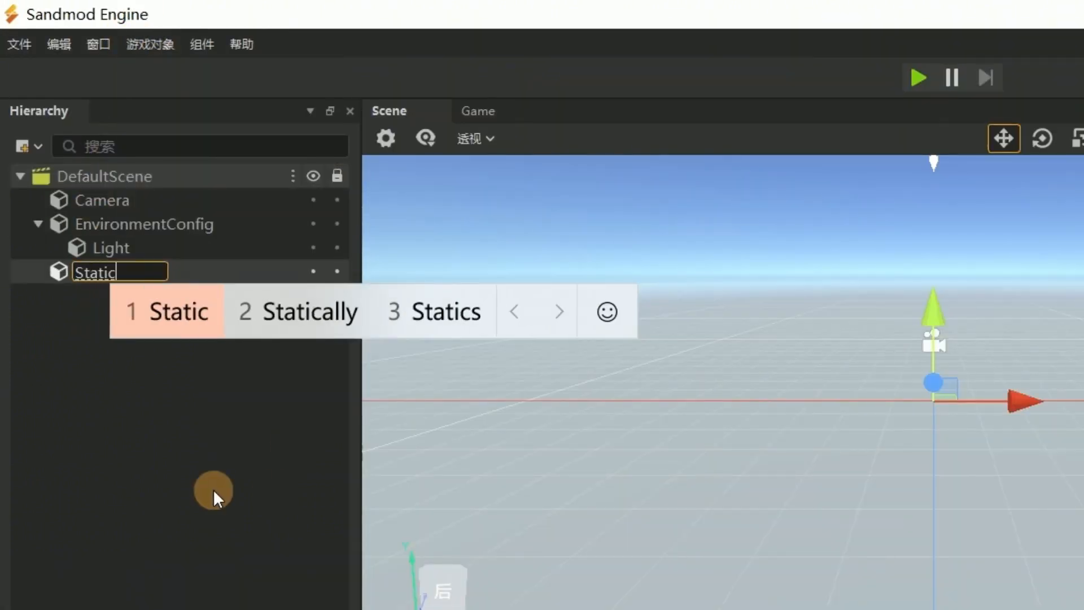
type("Ov")
key("BackSpace")
type("bject")
key("Return")
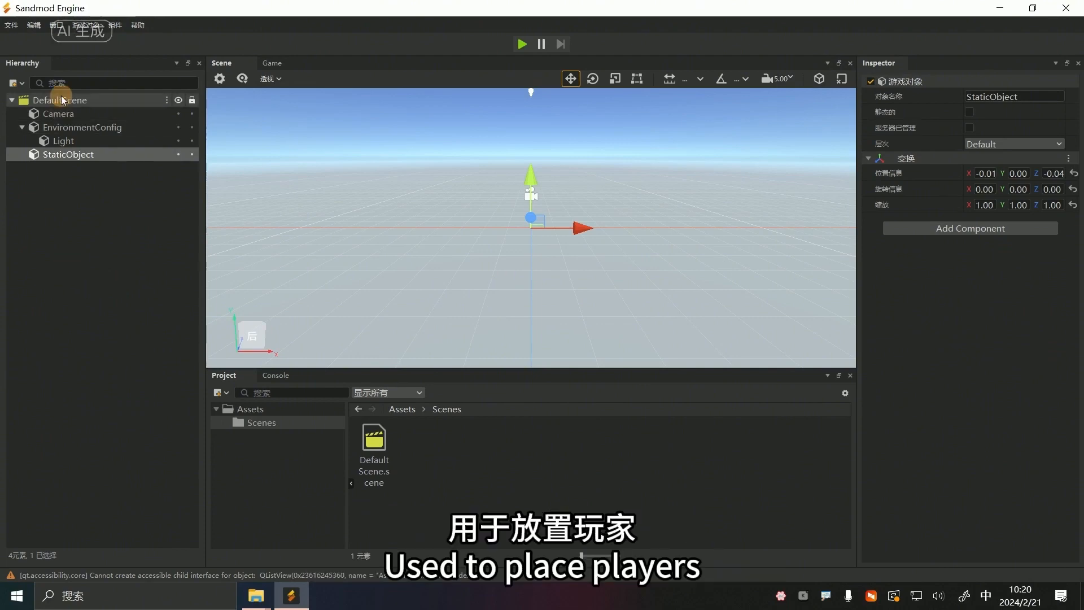
Add an empty game object named Player to DefaultScene
left_click(86, 25)
left_click(91, 40)
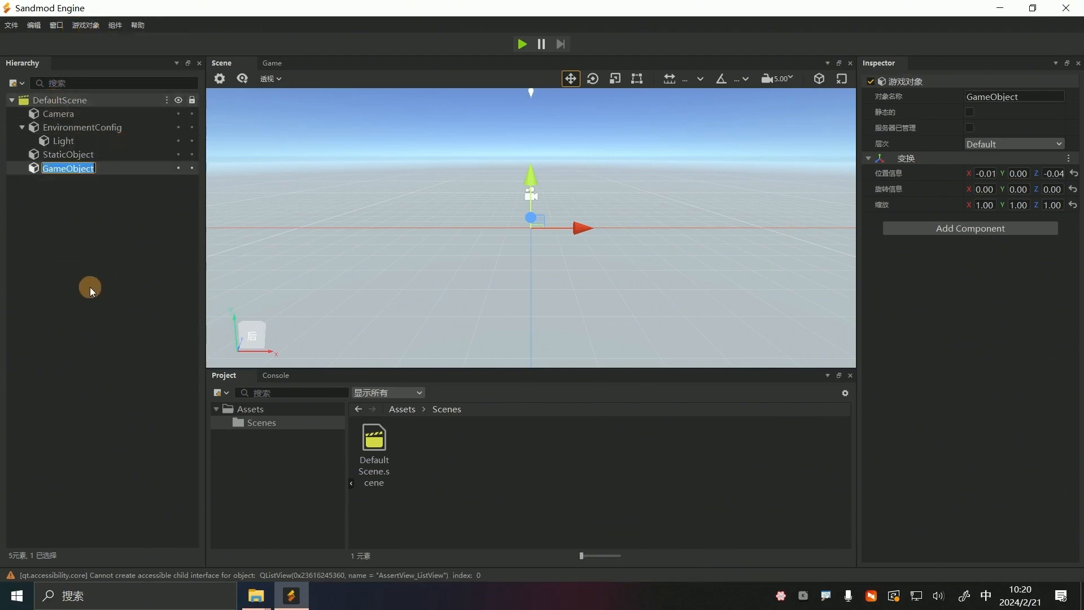
type("Player")
key("Return")
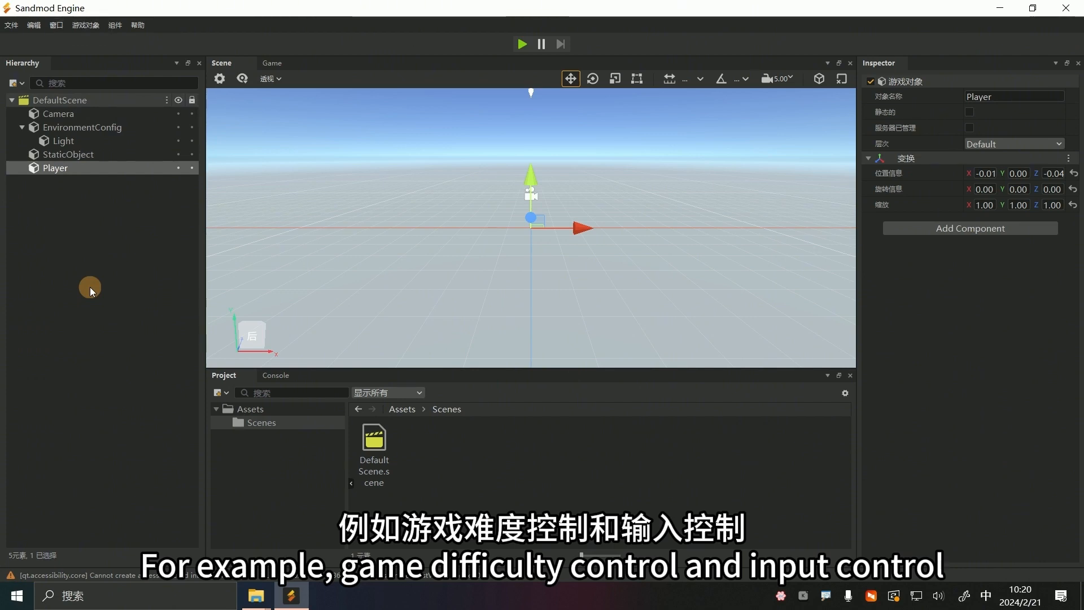
Add an empty game object named Manager to DefaultScene
left_click(86, 25)
left_click(107, 41)
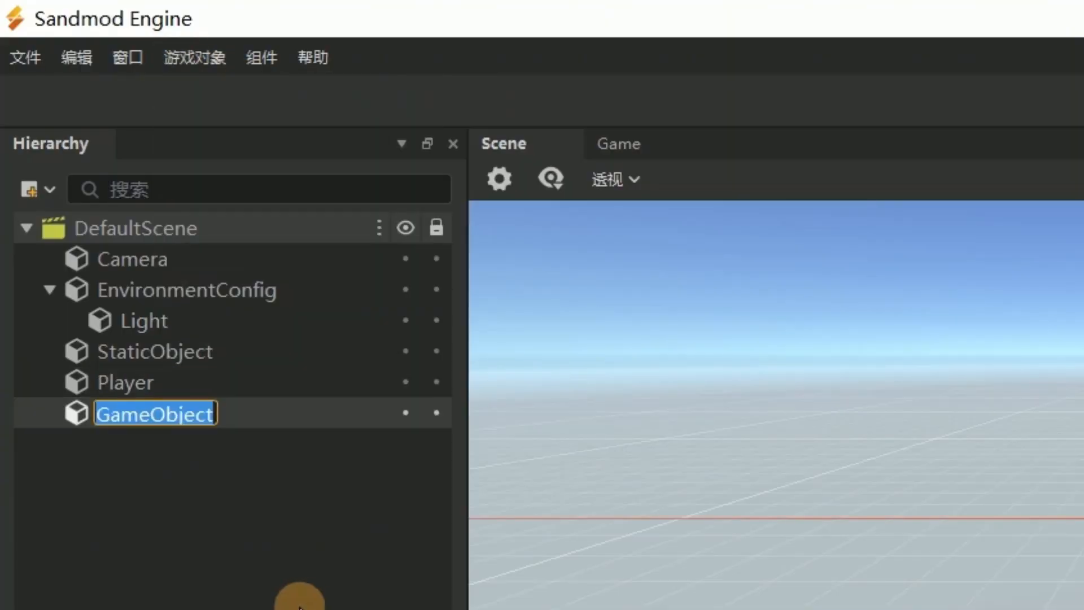
type("Manager")
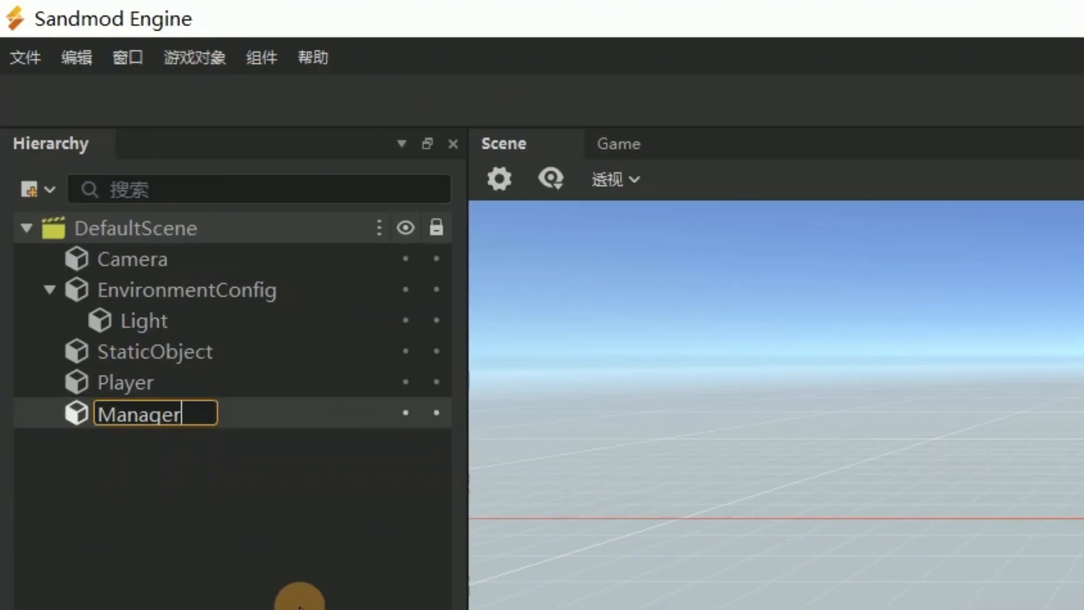
key("Return")
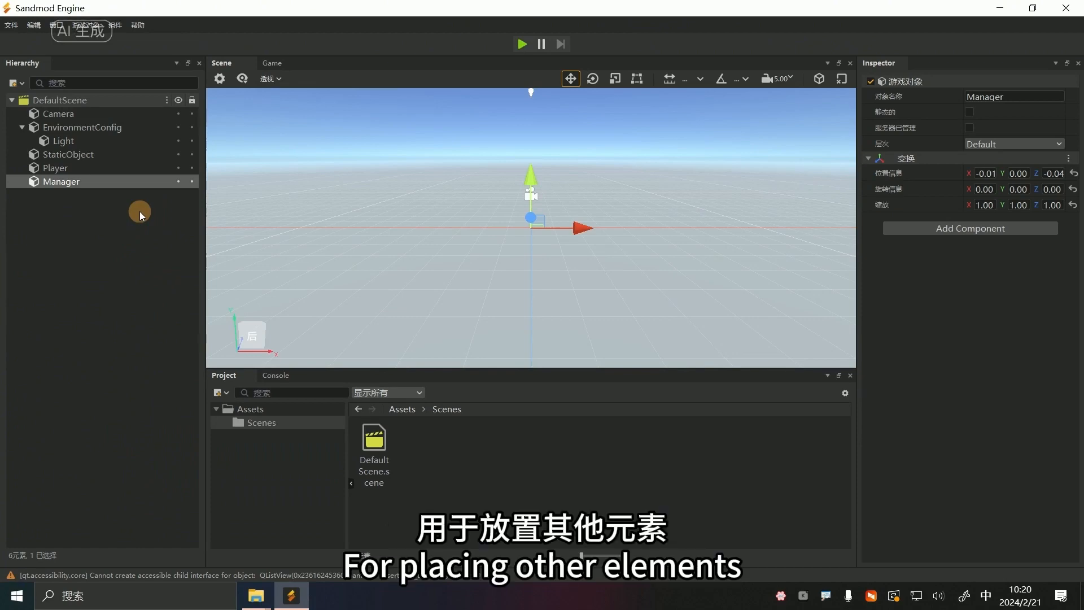
Add an empty game object named Other to DefaultScene
left_click(86, 25)
left_click(93, 41)
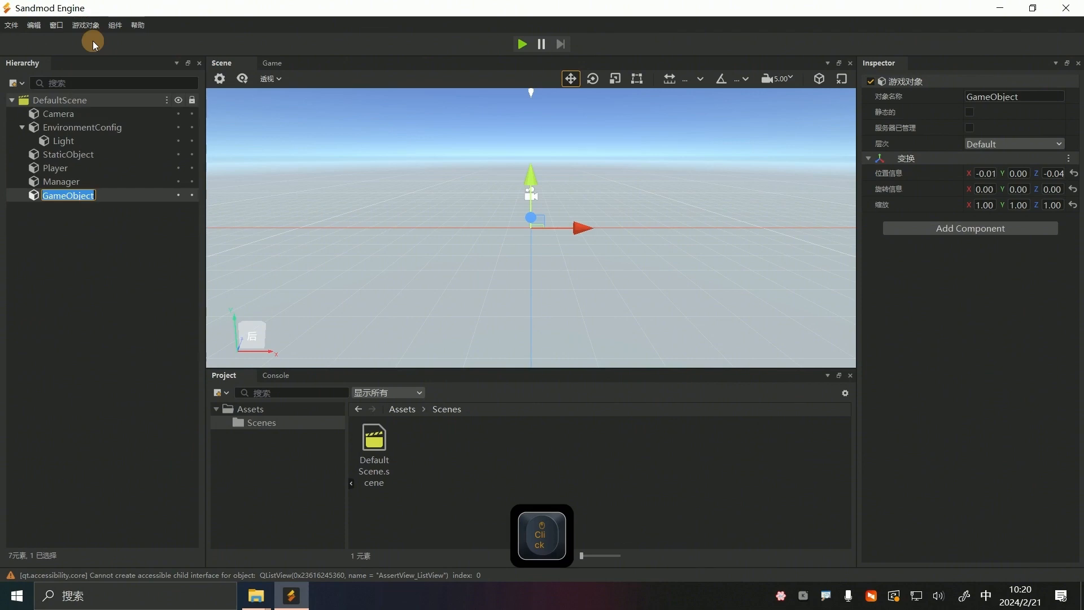
type("Other")
key("space")
key("Return")
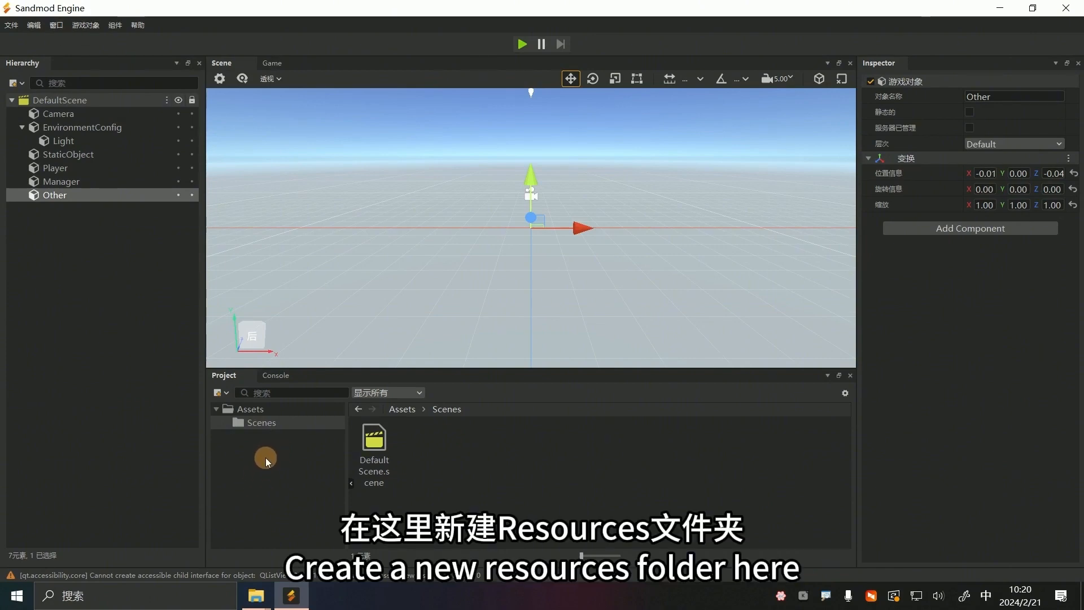
Create a folder named Resources directly under Assets in the project
right_click(263, 463)
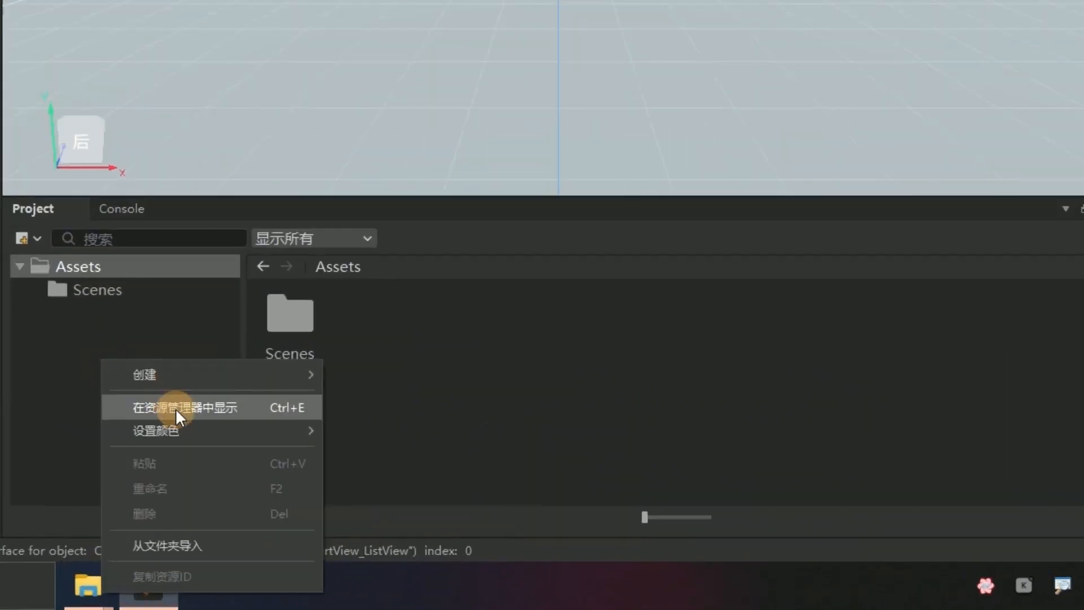
mouse_move(318, 476)
left_click(369, 279)
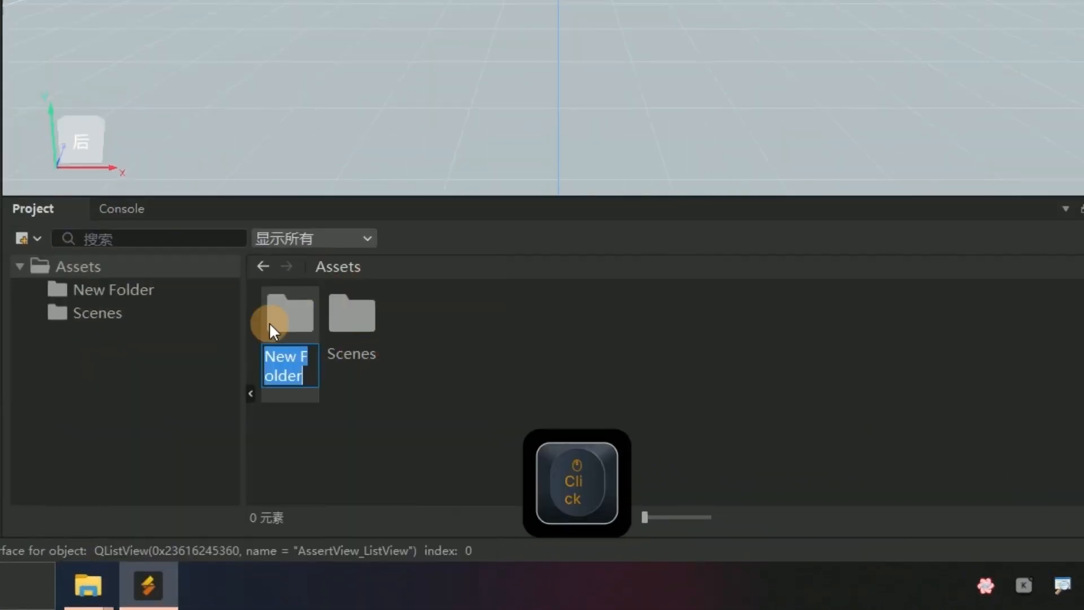
right_click(123, 290)
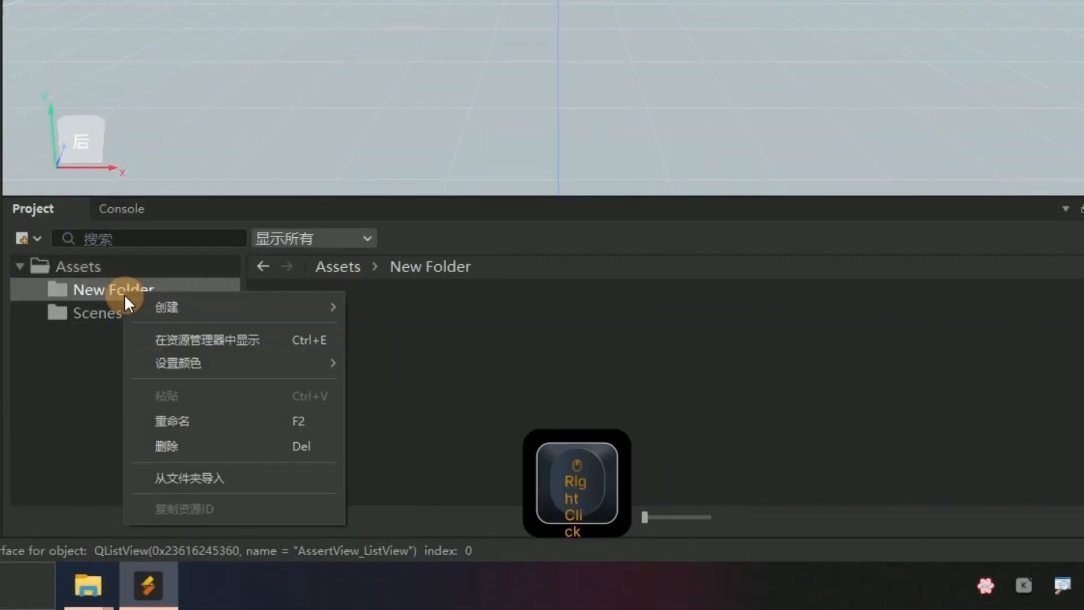
left_click(195, 421)
type("Resour")
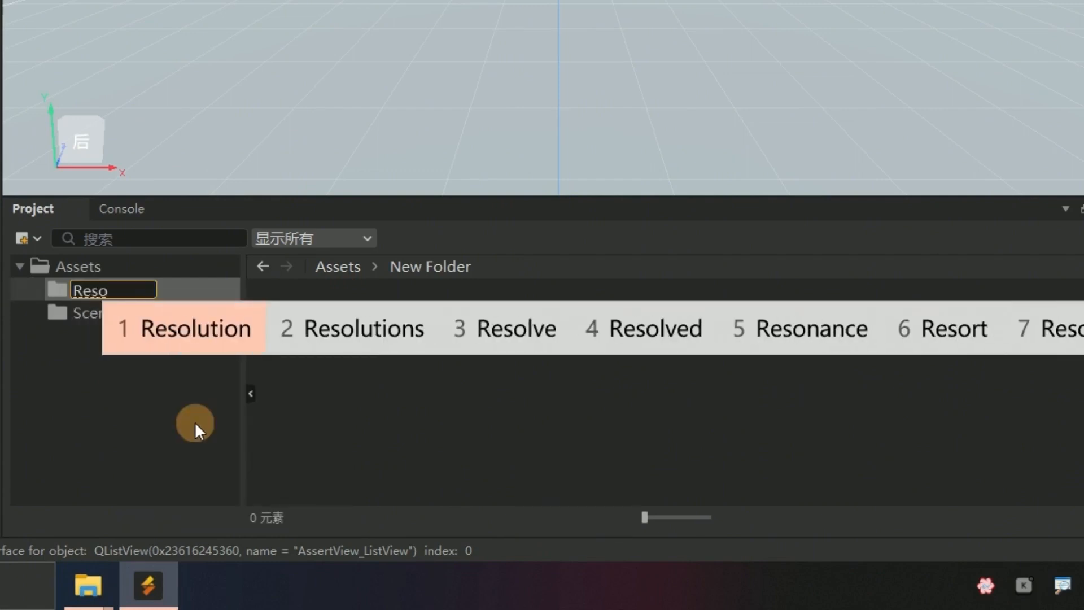
type("2")
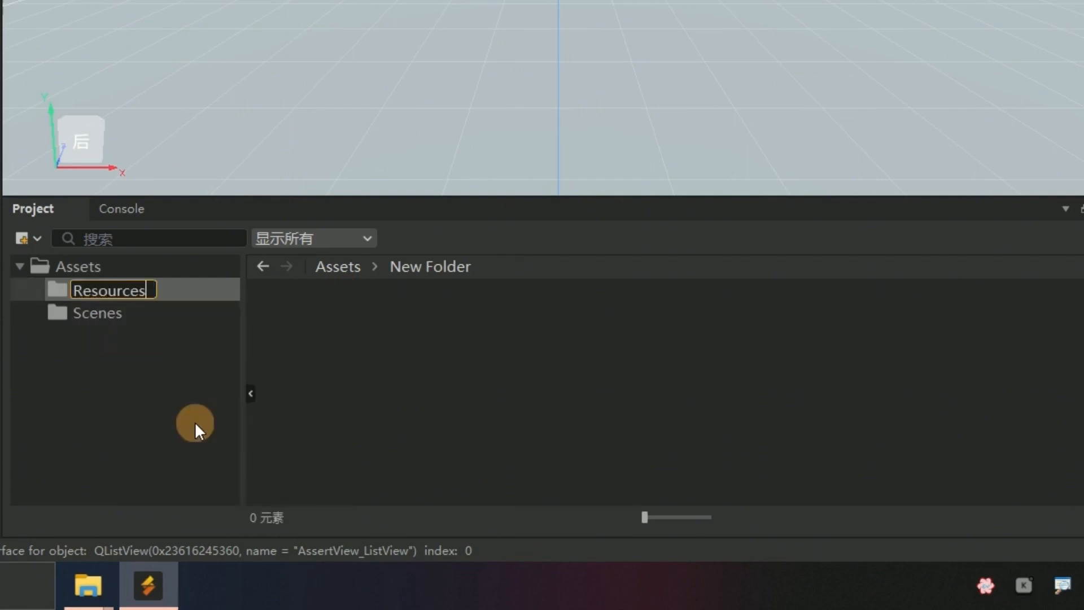
key("Return")
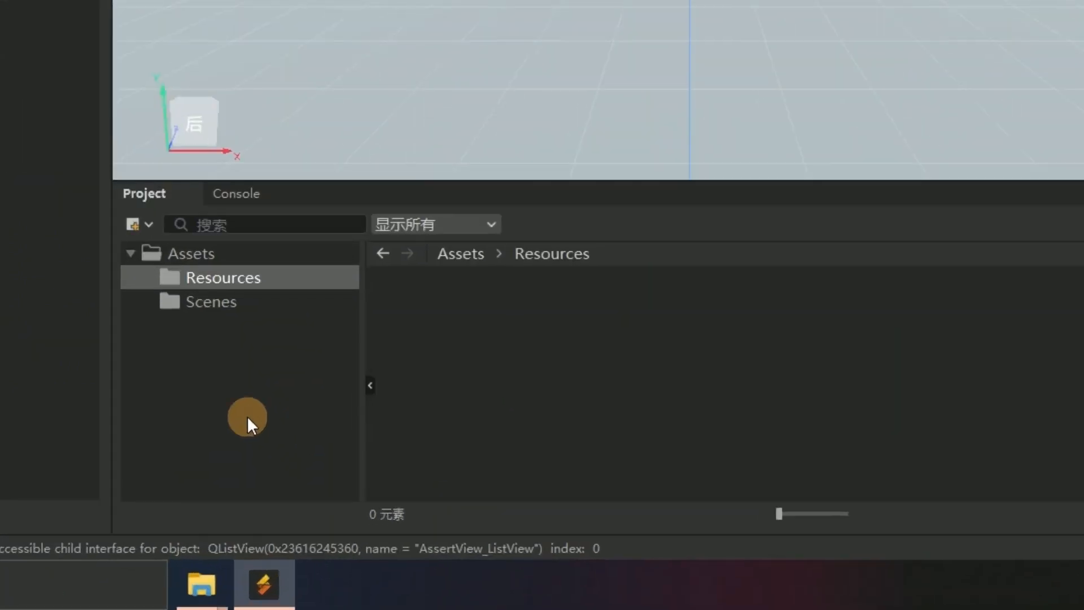
Add a folder named Scripts directly under Assets
right_click(226, 410)
mouse_move(376, 191)
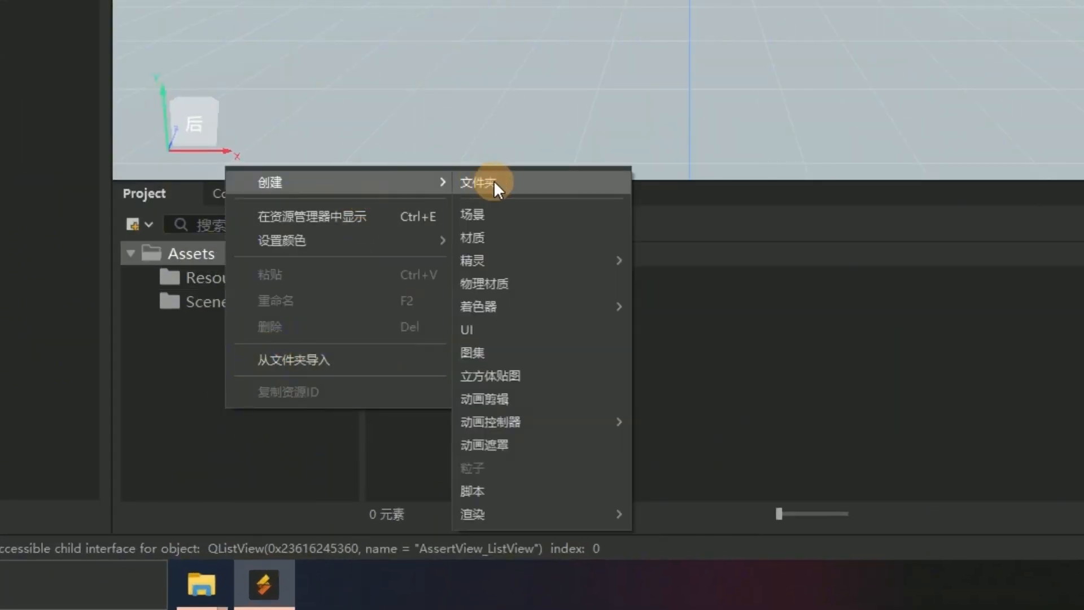
left_click(493, 180)
left_click(239, 277)
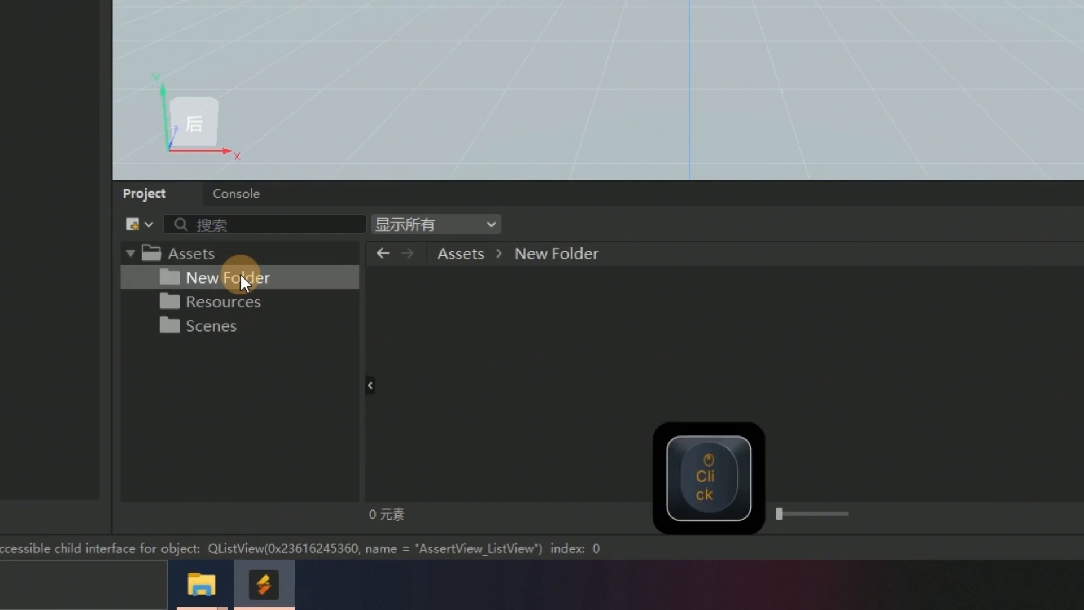
left_click(241, 276)
type("S")
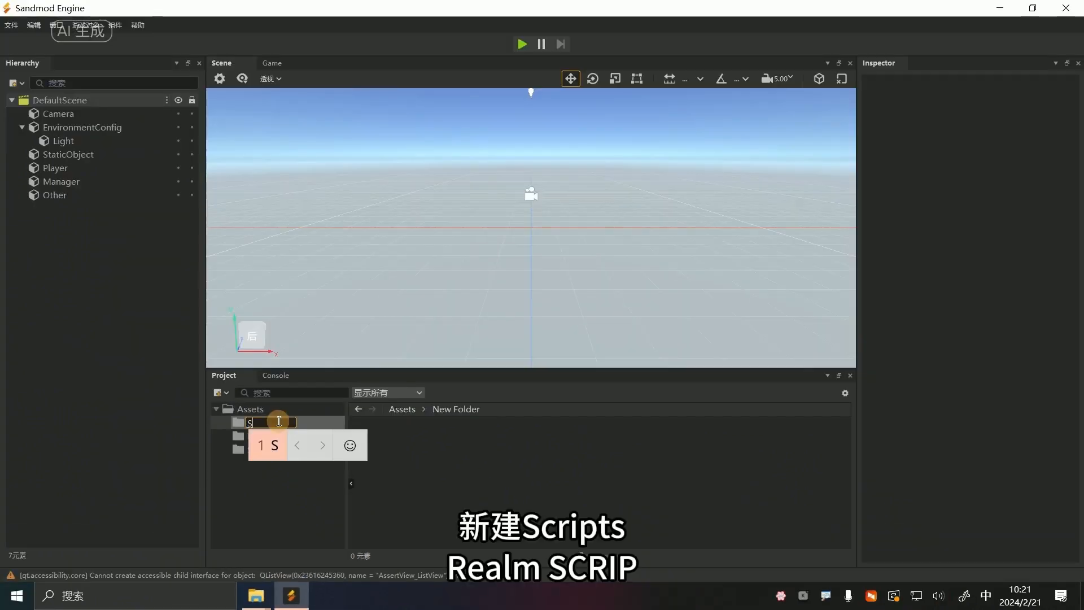
type("c")
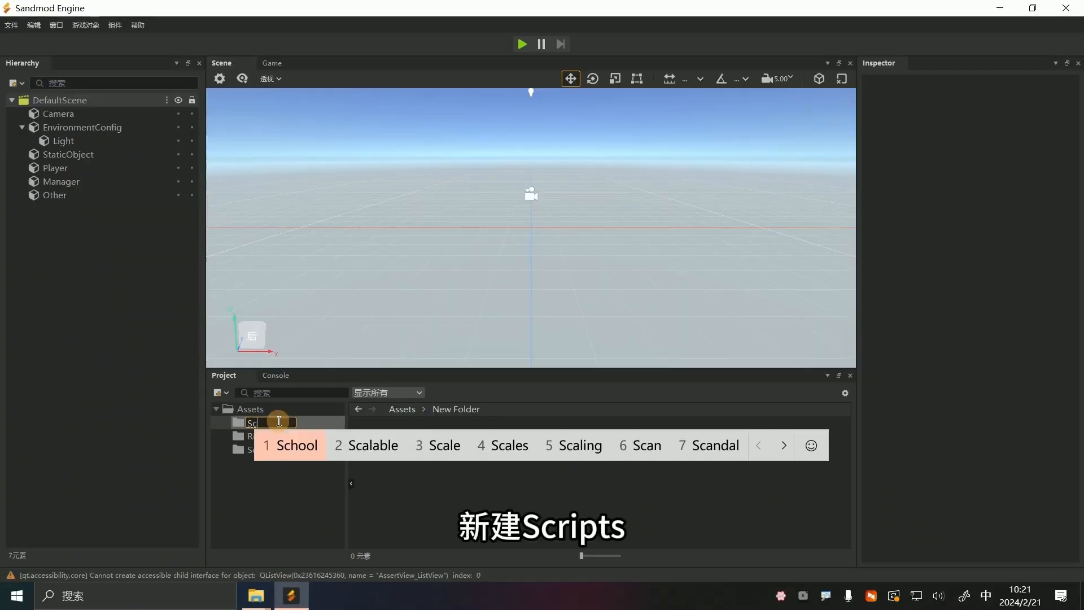
type("ripts")
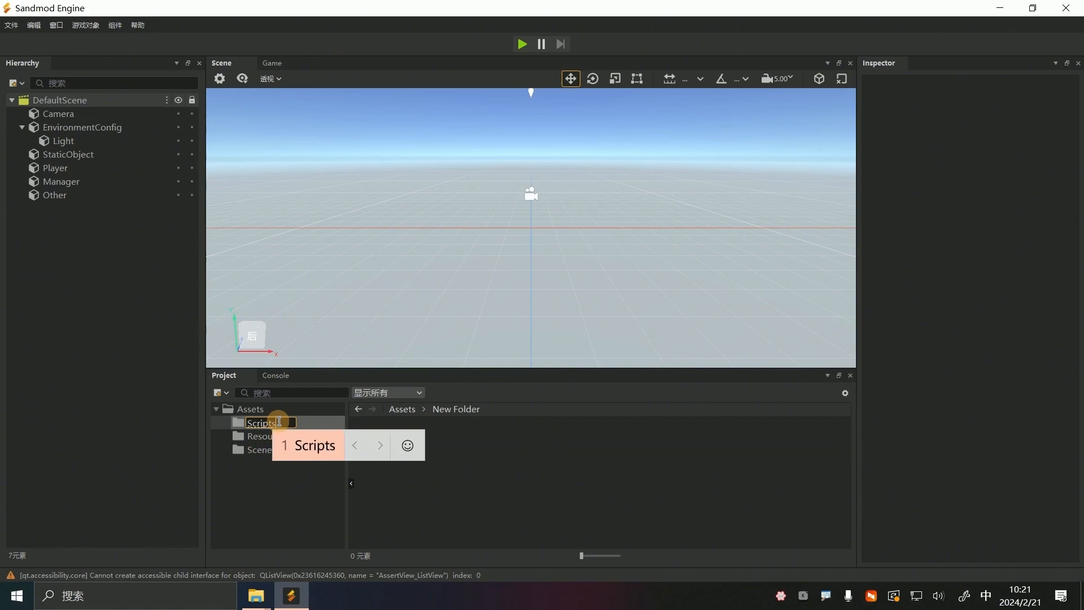
key("Return")
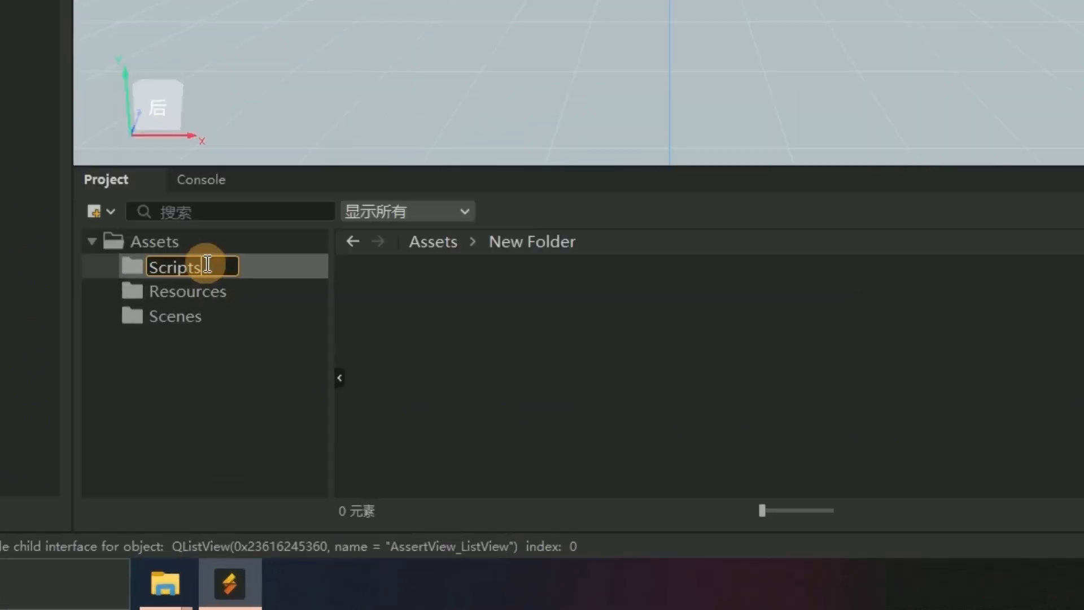
key("Return")
Add a folder named Prefabs directly under Assets
left_click(178, 391)
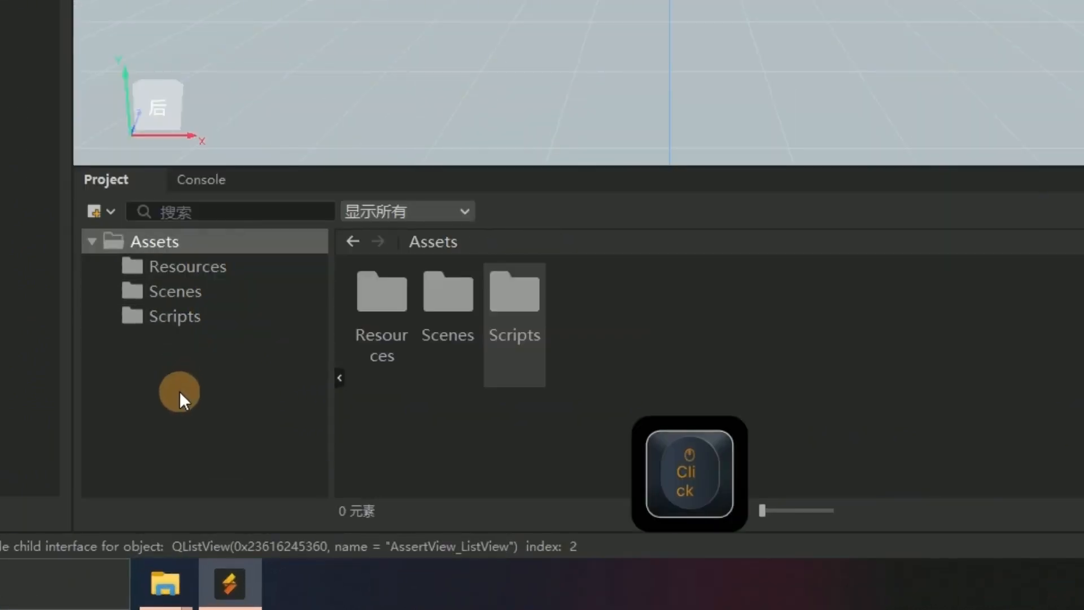
right_click(179, 390)
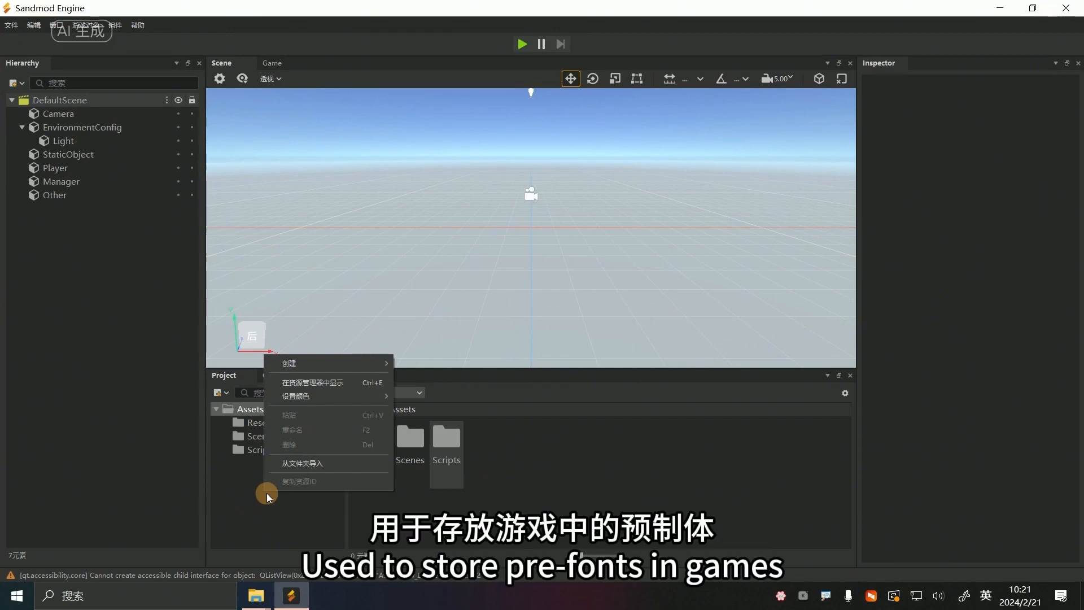
mouse_move(346, 364)
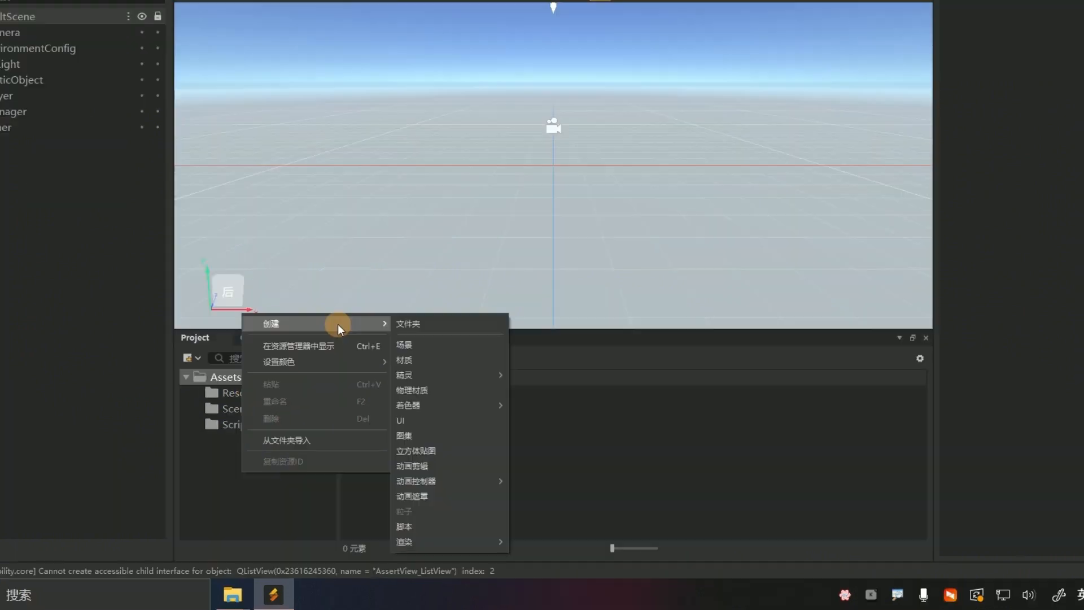
left_click(404, 362)
left_click(199, 274)
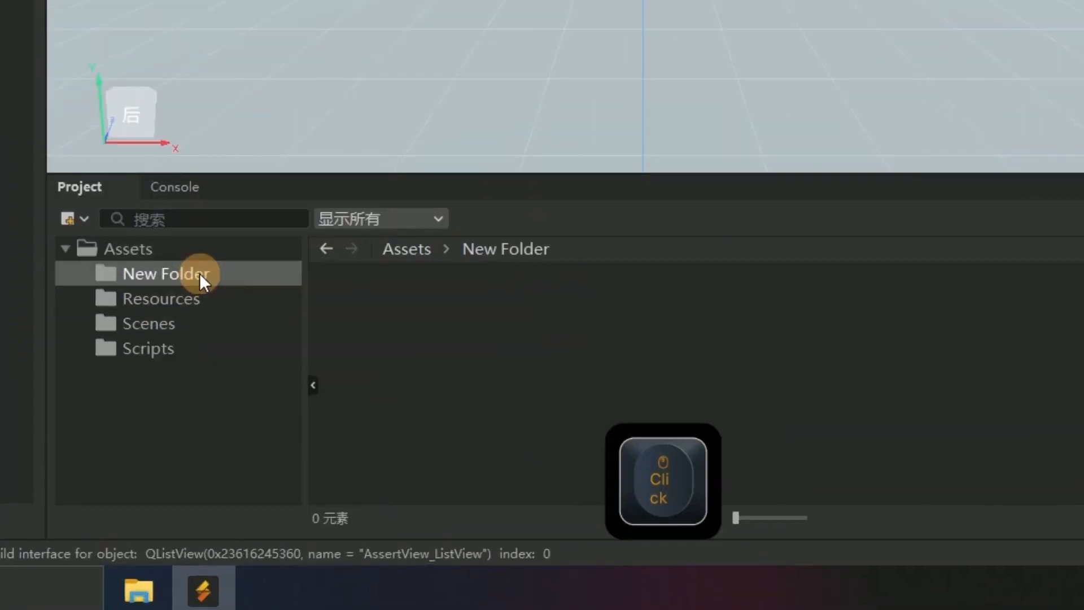
left_click(201, 275)
type("Pre")
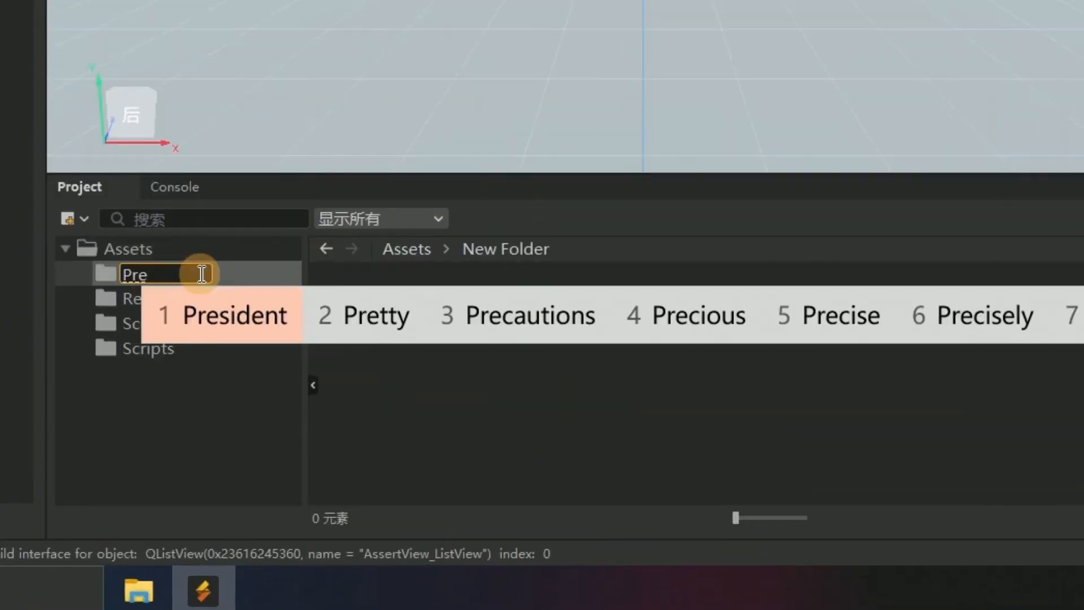
type("fabs")
key("Return")
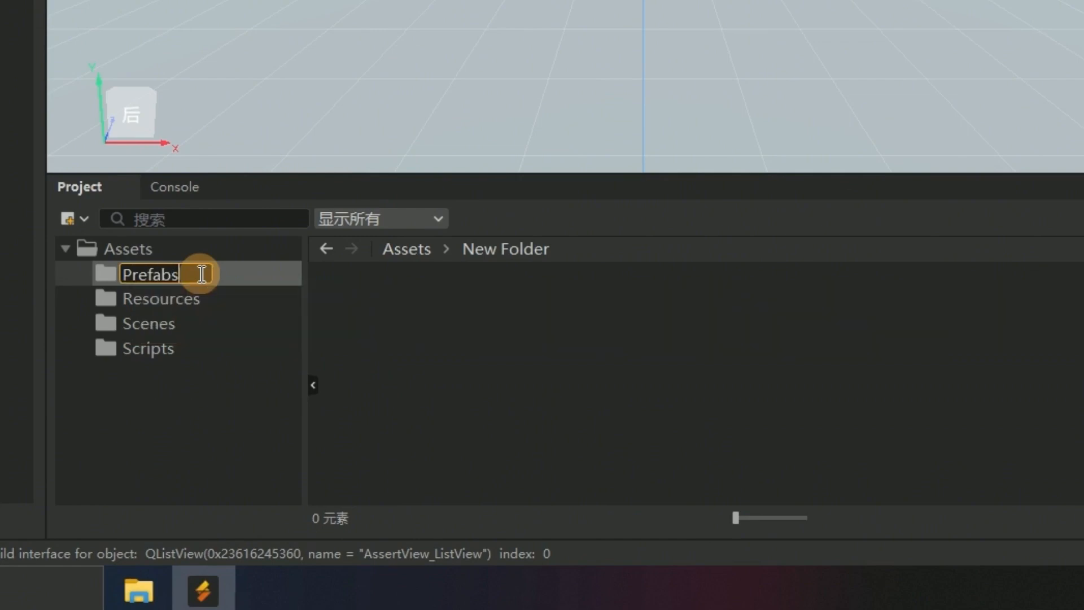
key("Return")
Add a folder named UI directly under Assets and clear the selection
left_click(138, 446)
right_click(139, 447)
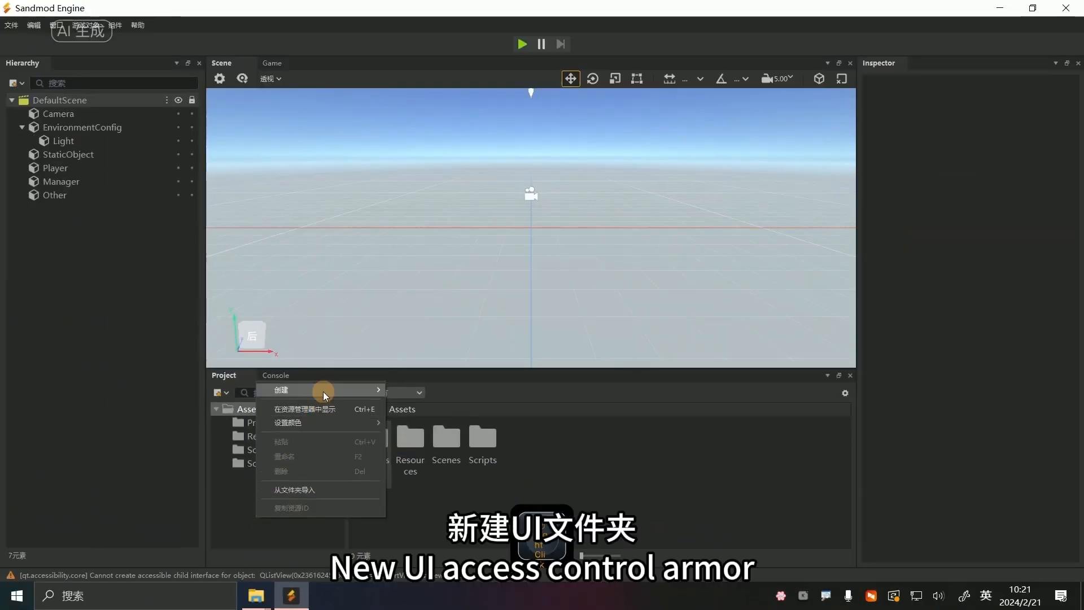
mouse_move(323, 391)
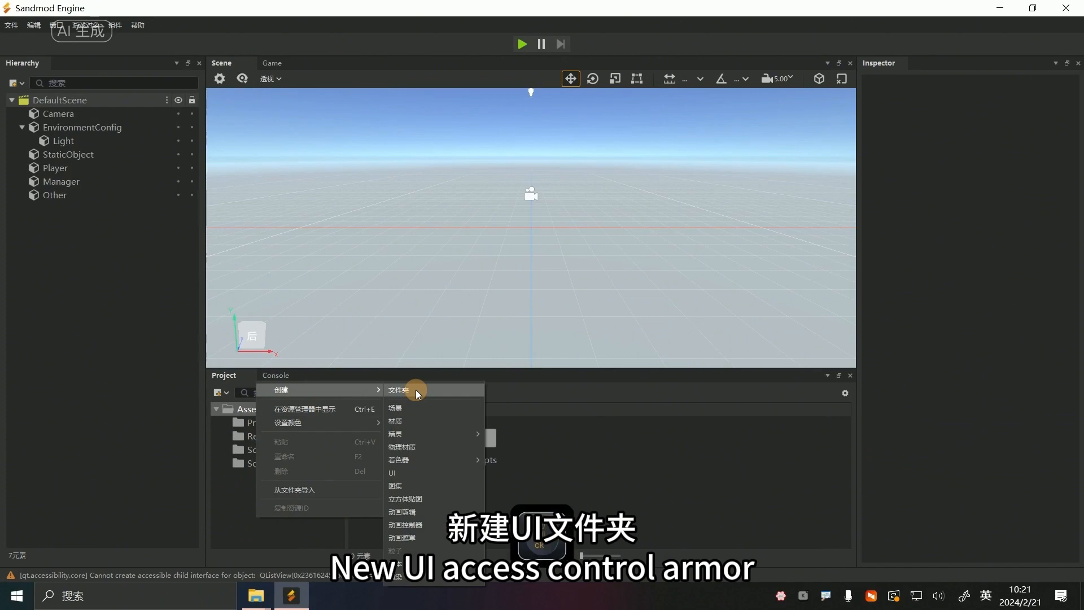
left_click(415, 390)
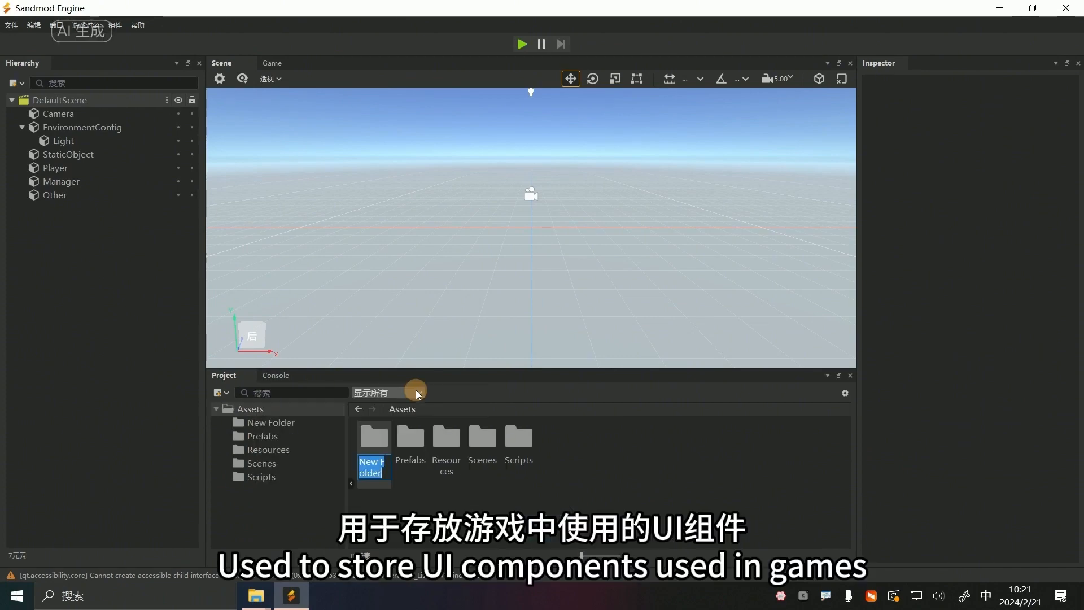
type("UI")
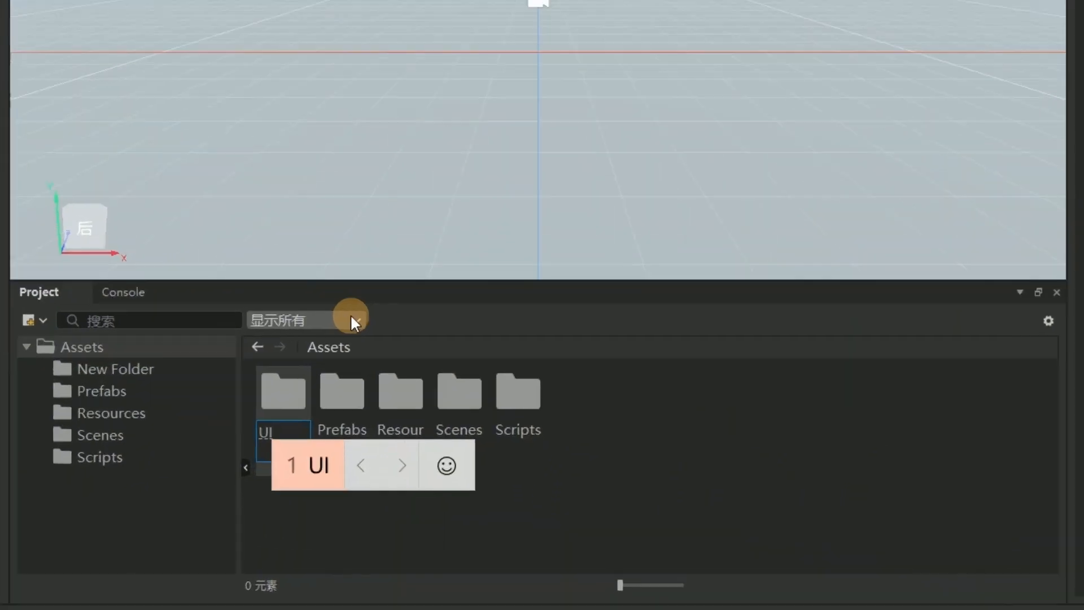
key("Return")
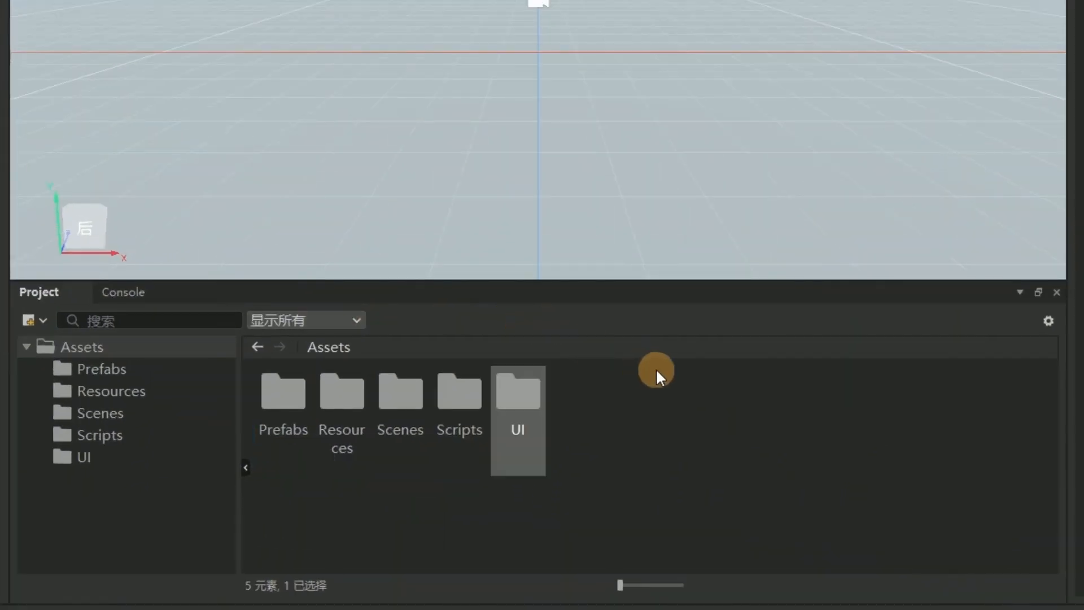
left_click(690, 377)
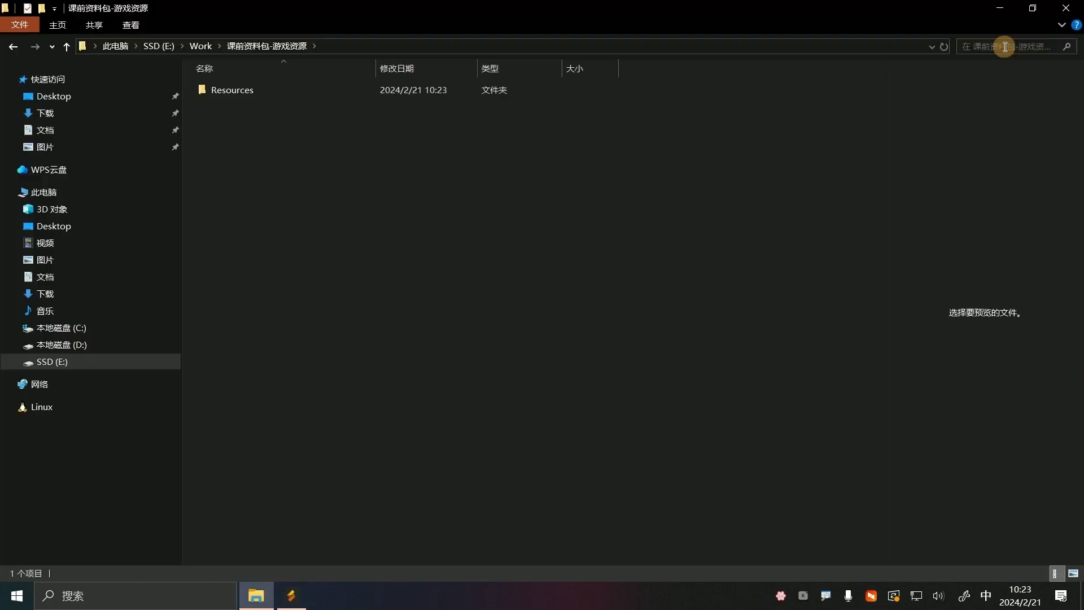
In File Explorer, search the 课前资料包-游戏资源 folder for player and copy the Player folder
left_click(1005, 46)
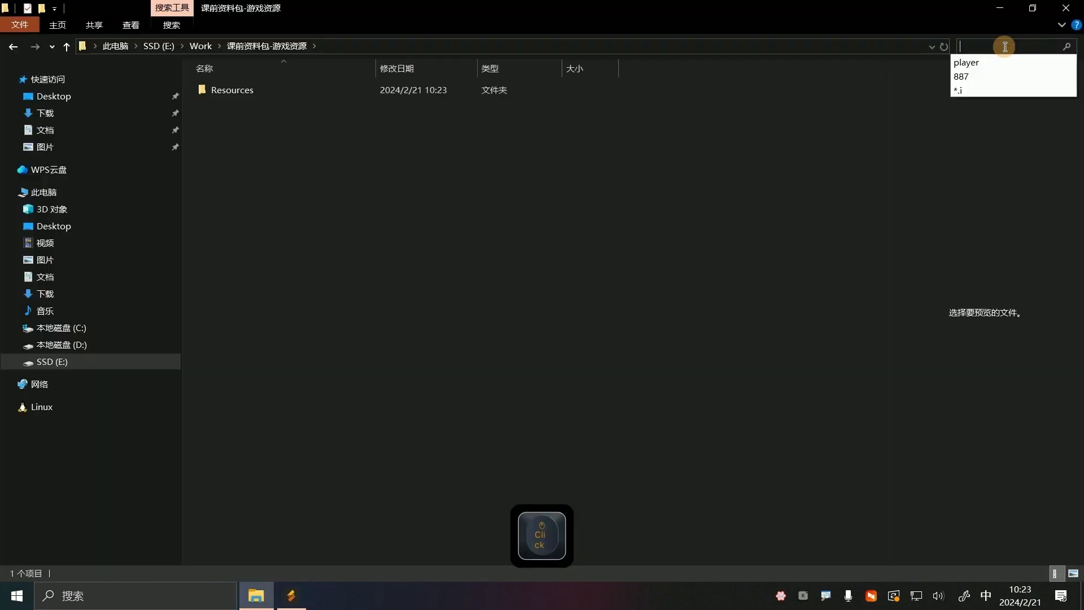
left_click(972, 63)
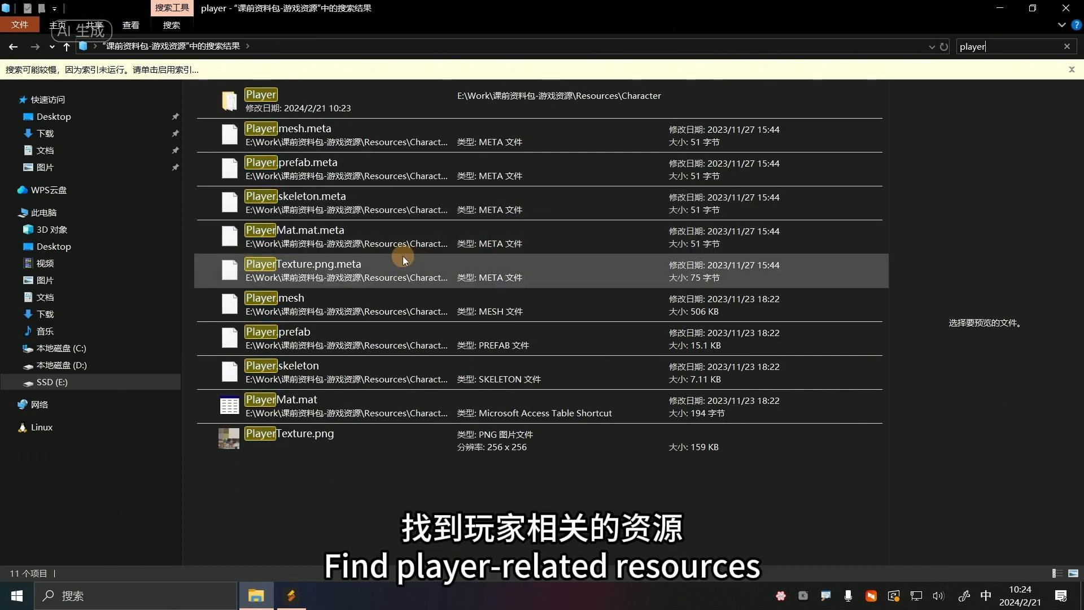
right_click(286, 104)
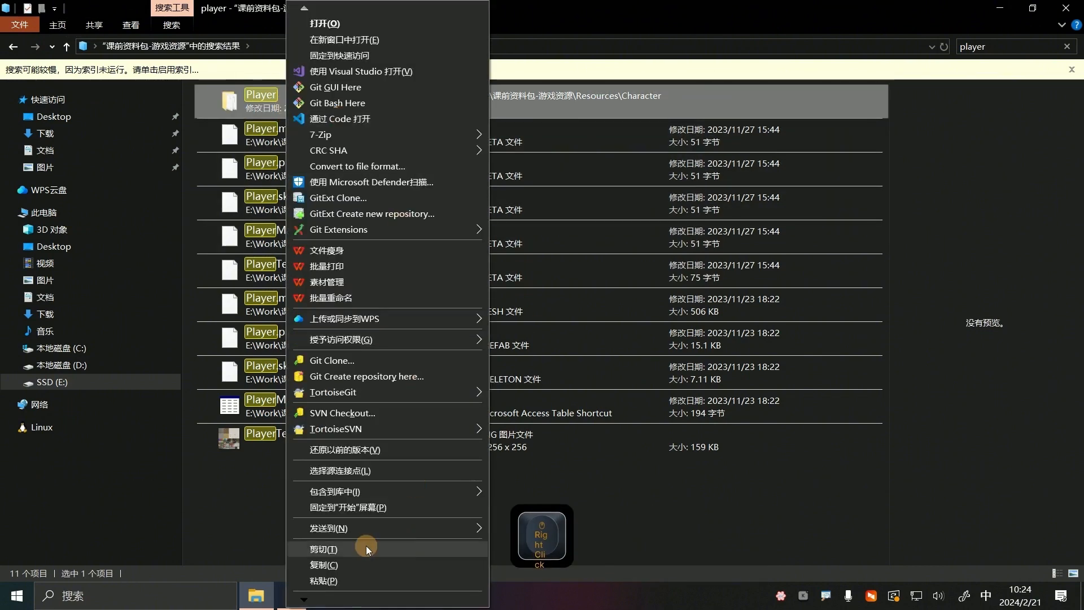
left_click(366, 546)
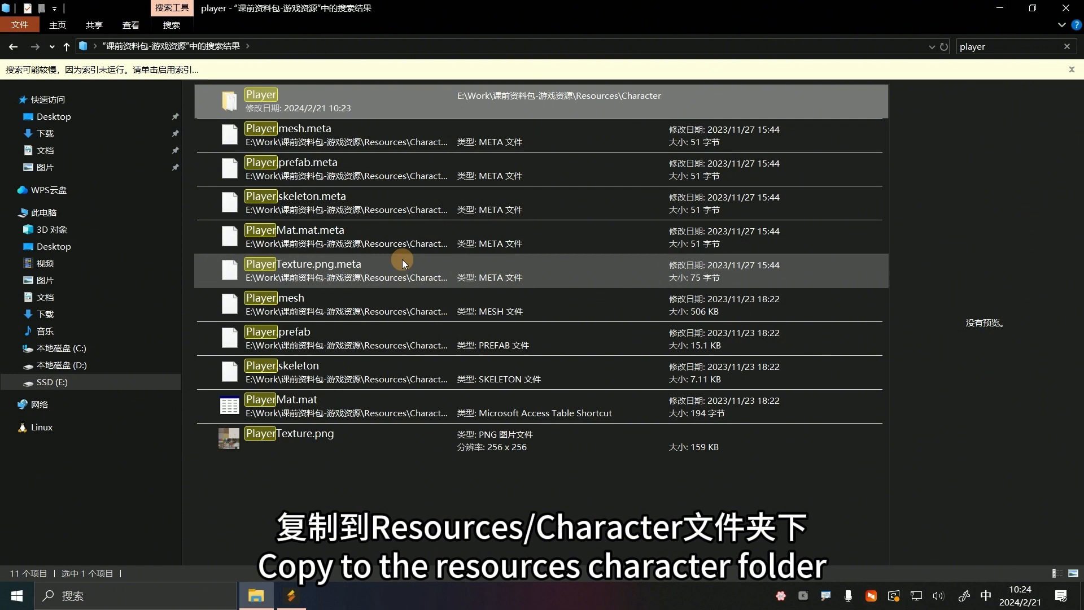
right_click(279, 98)
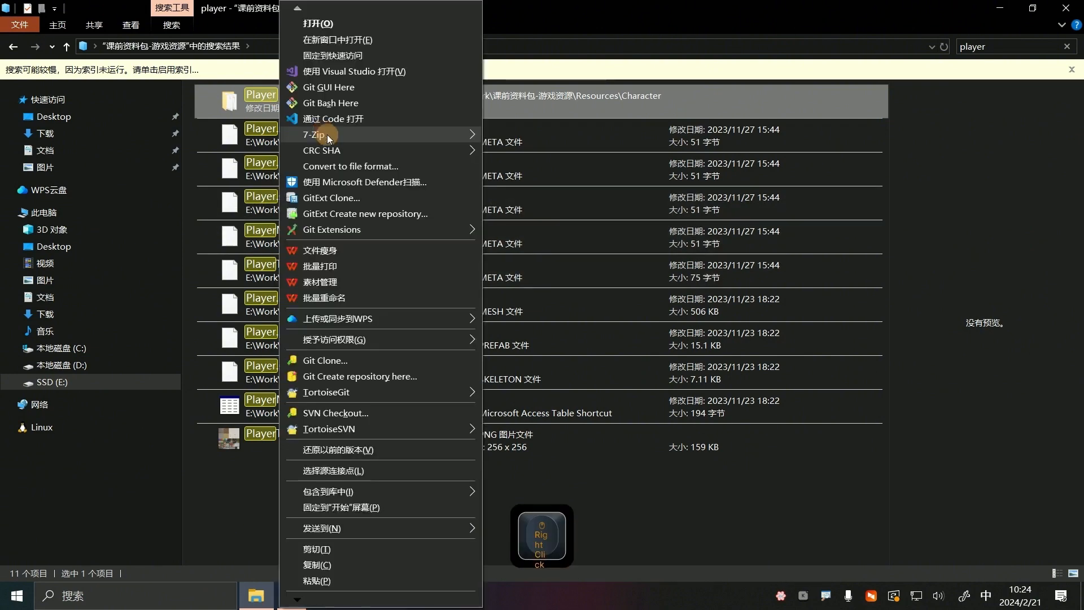
left_click(314, 564)
Switch back to Sandmod Engine, create a folder named Character inside Resources and open it
left_click(291, 598)
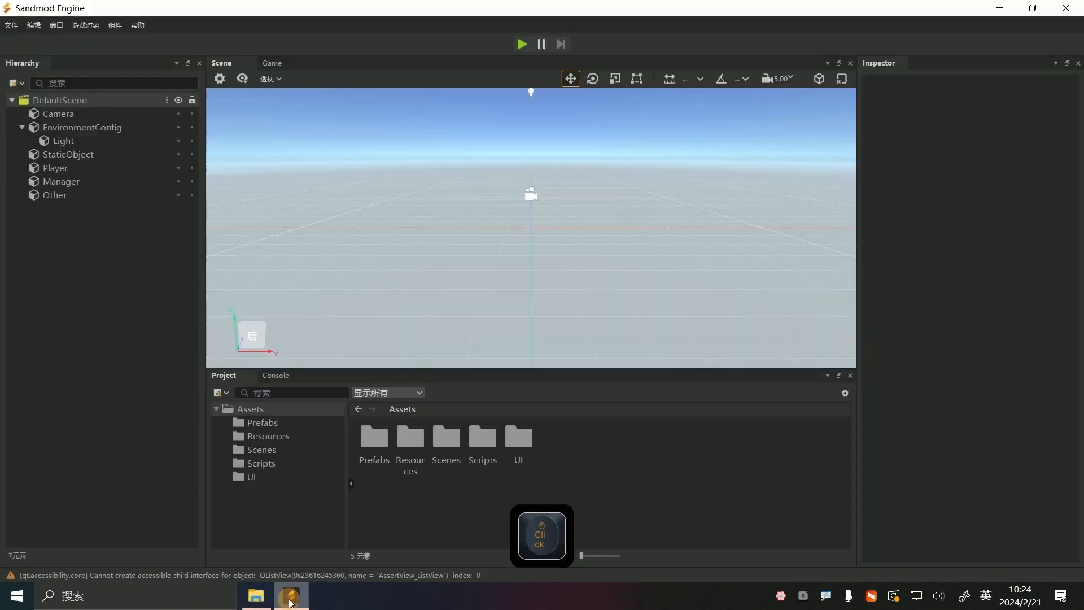
double_click(412, 446)
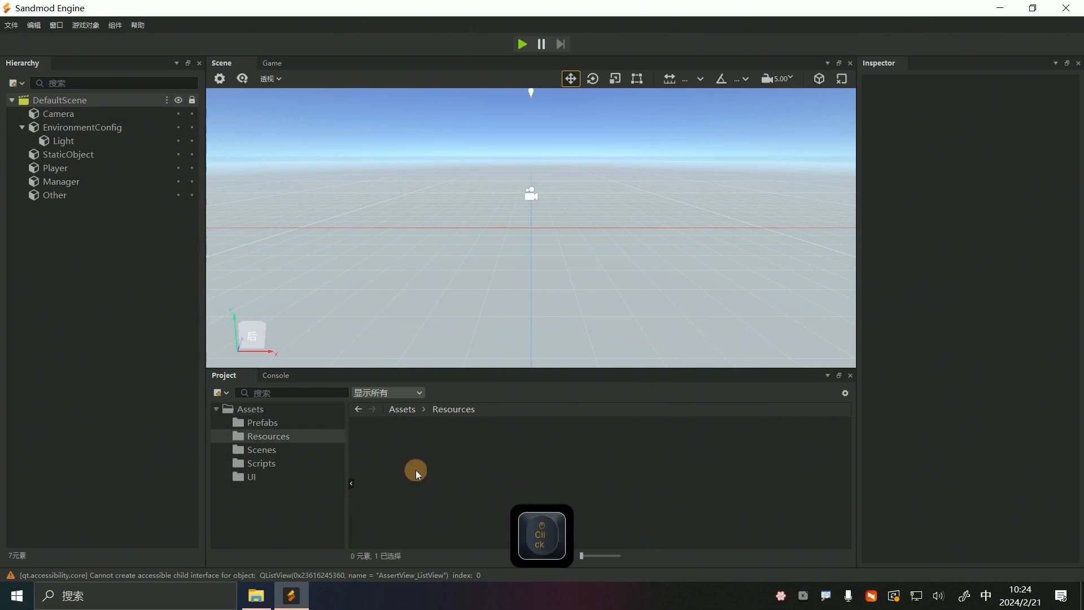
right_click(421, 474)
mouse_move(493, 247)
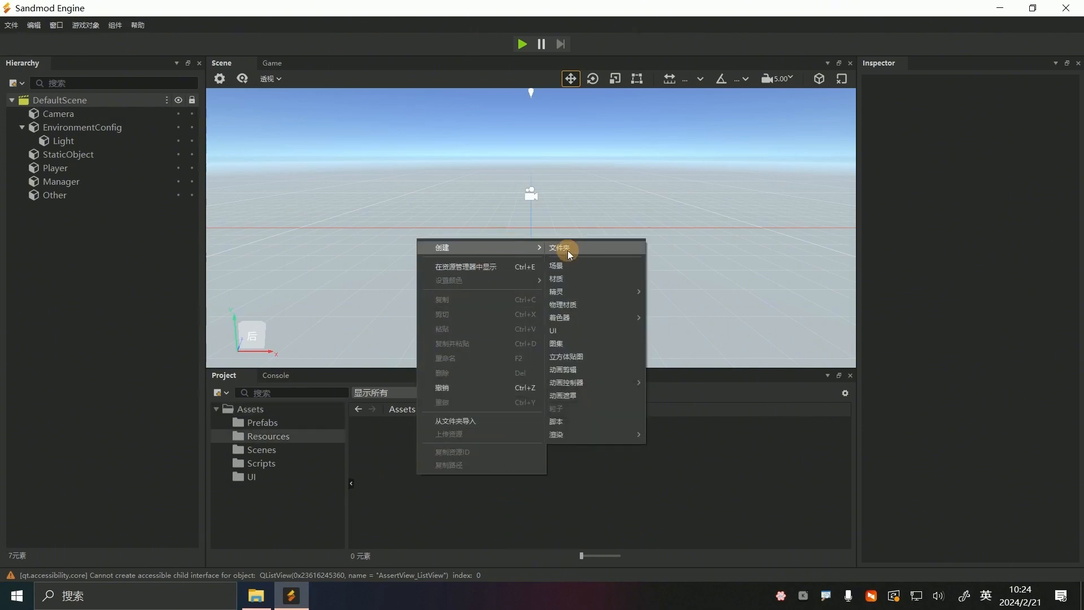
left_click(568, 249)
type("Chara")
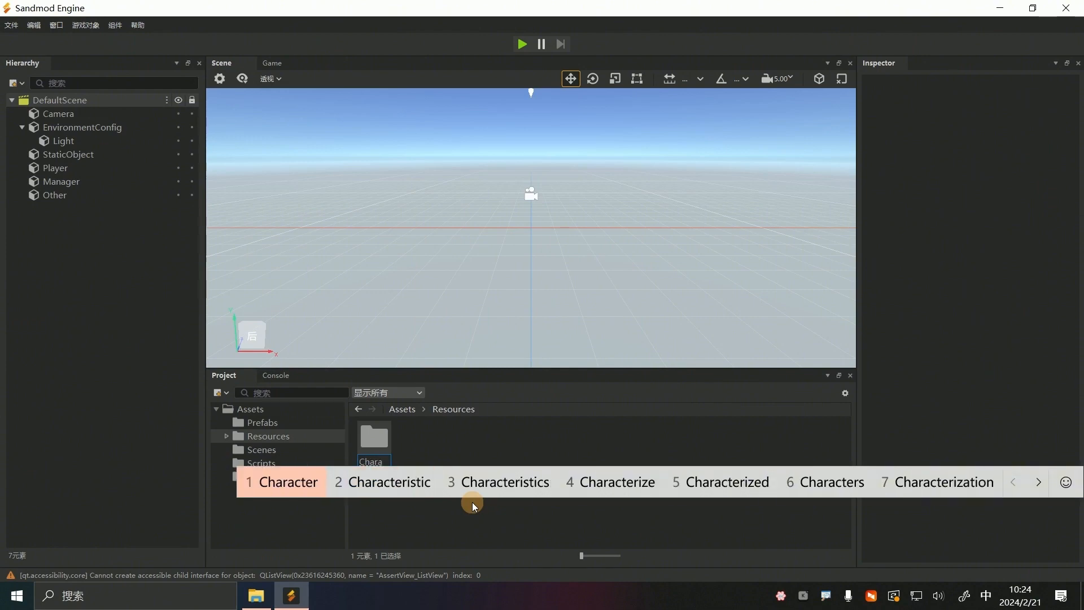
type("cter")
key("Return")
key("Return")
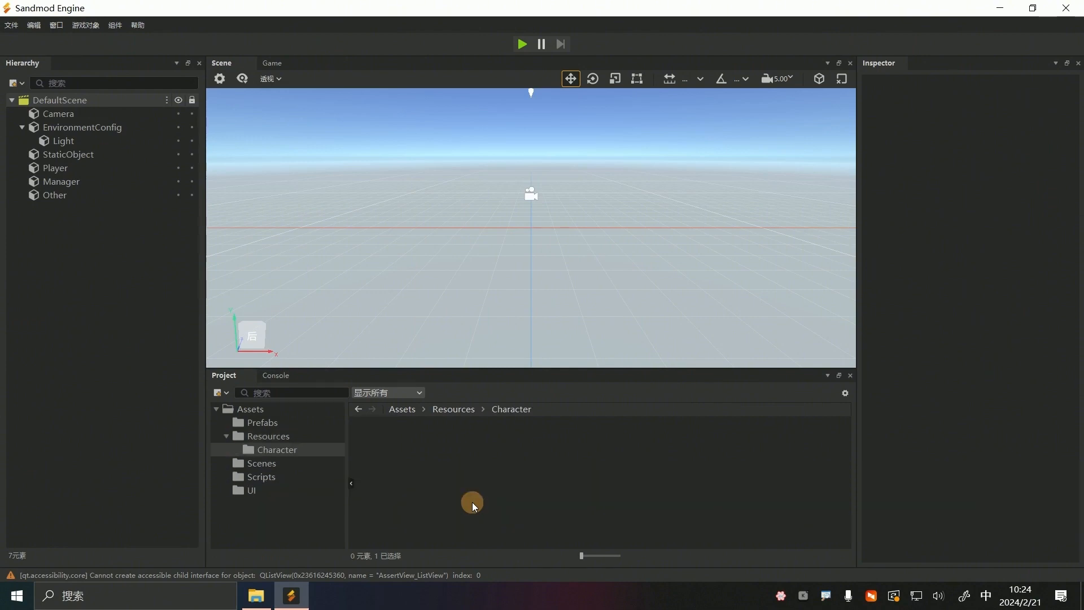
Show the empty Character folder in File Explorer, paste the copied Player folder into it and return to Sandmod Engine
right_click(472, 503)
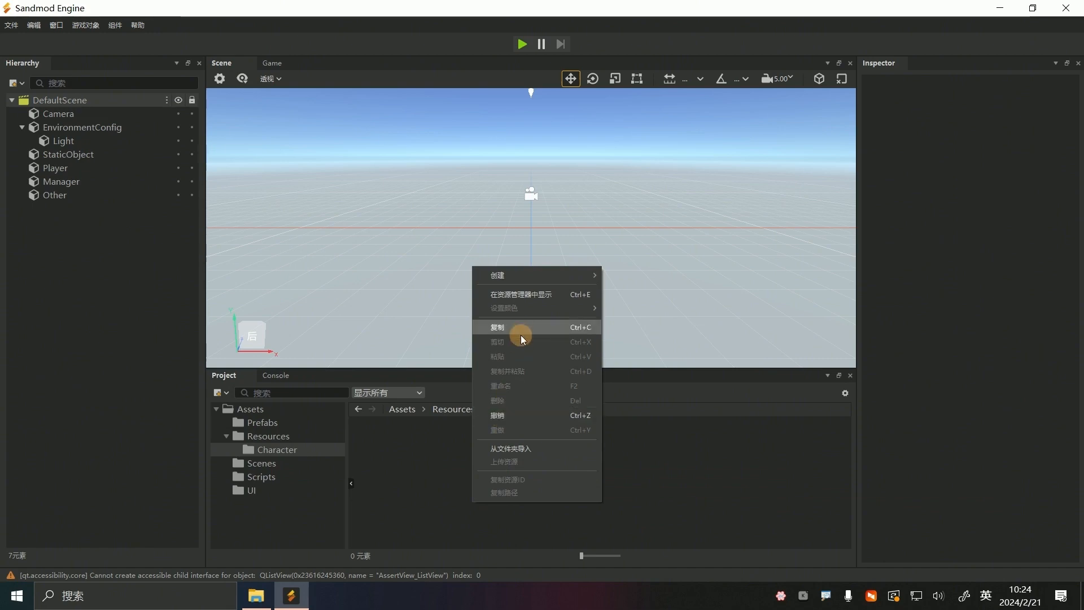
left_click(550, 295)
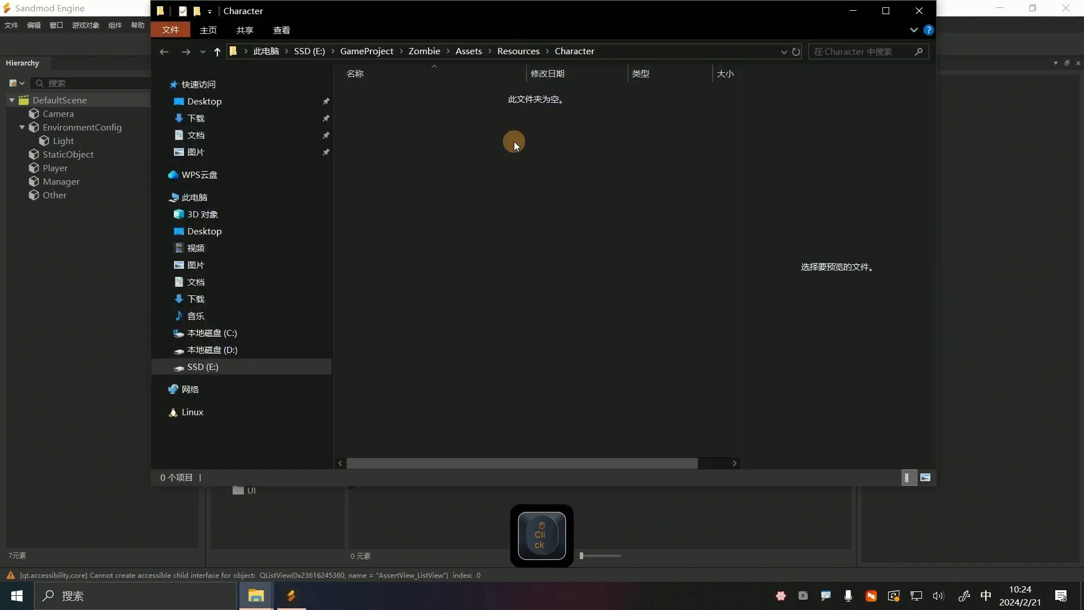
right_click(513, 131)
left_click(561, 228)
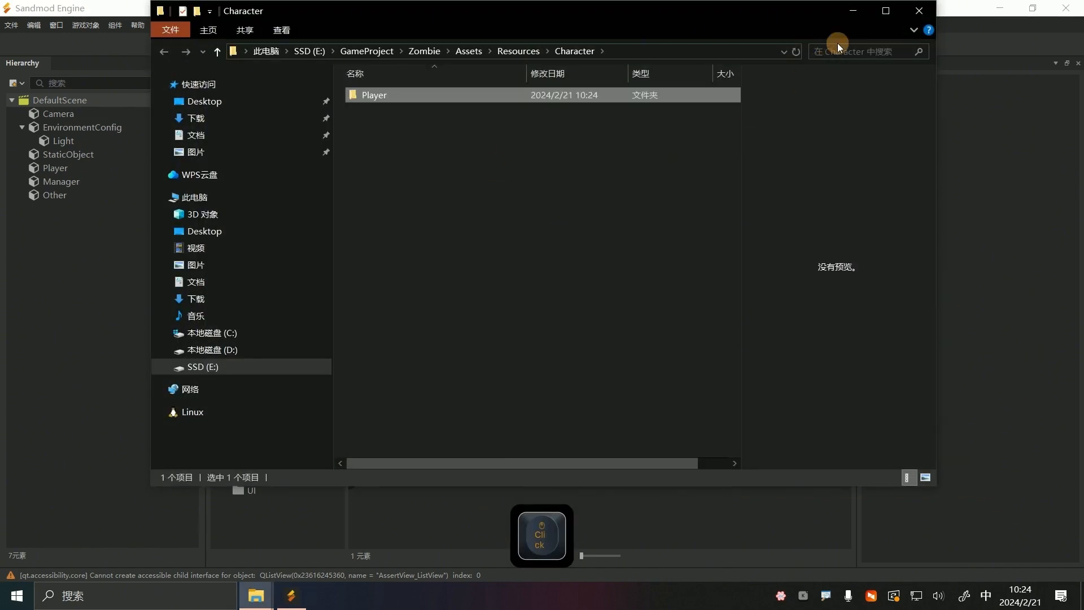
left_click(853, 12)
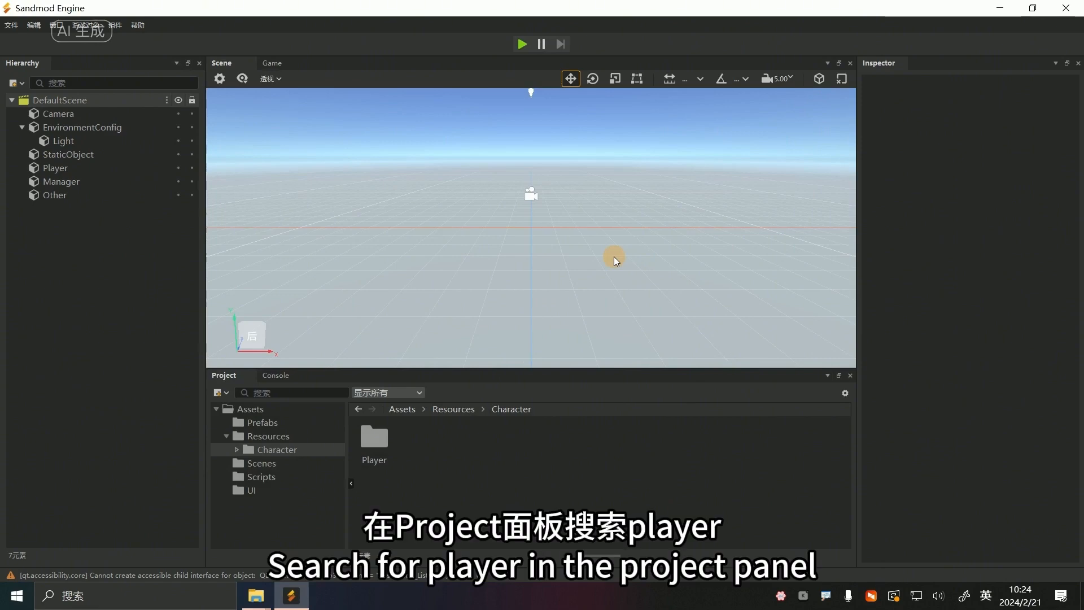
Search the project assets for player and add Player.prefab as a child of the Player object in the scene hierarchy
left_click(292, 394)
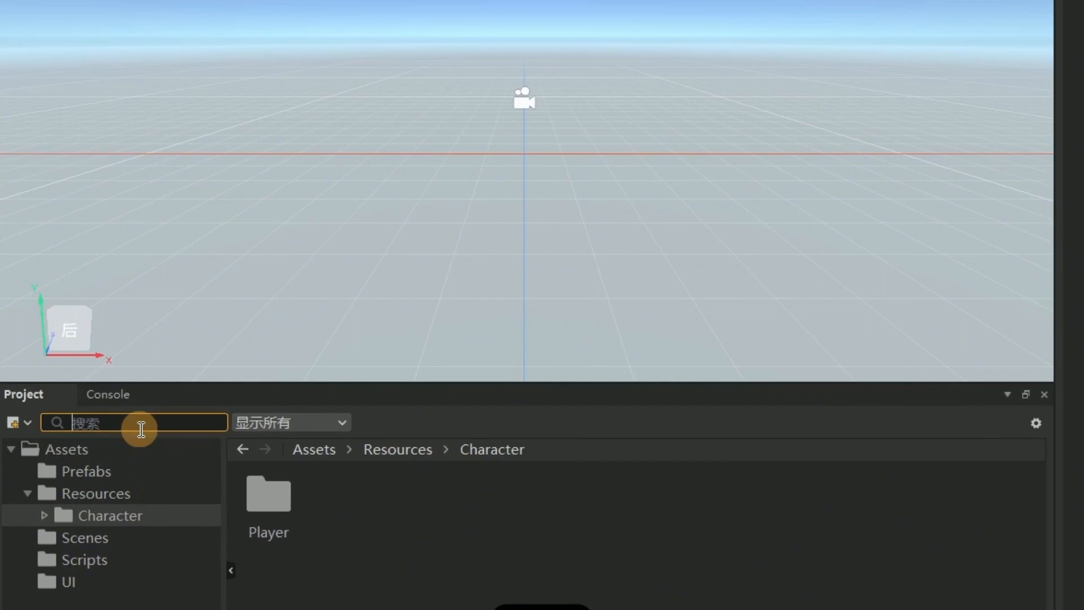
type("player")
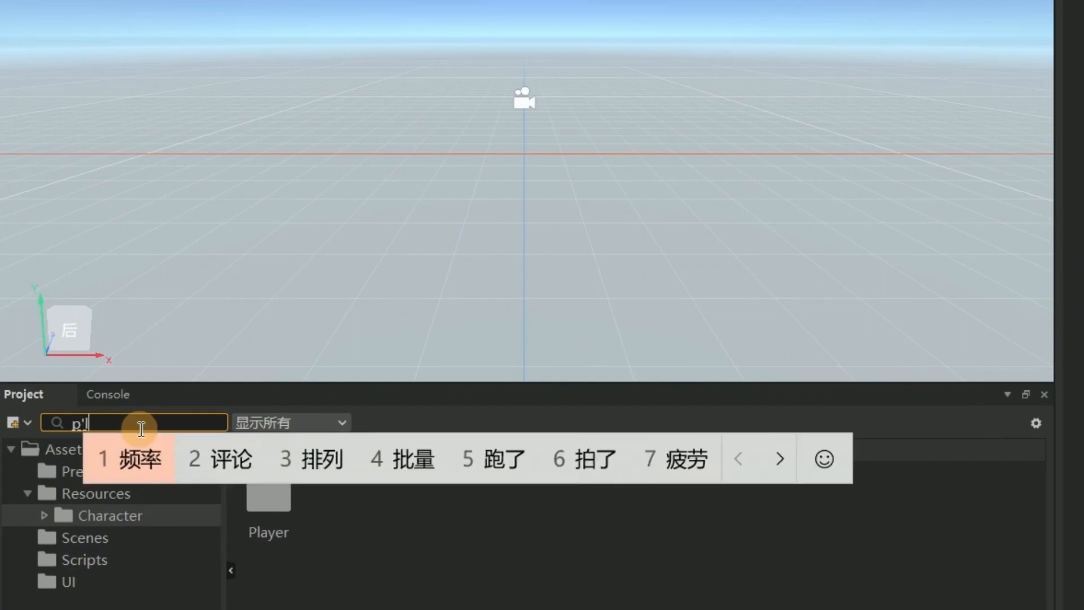
key("Return")
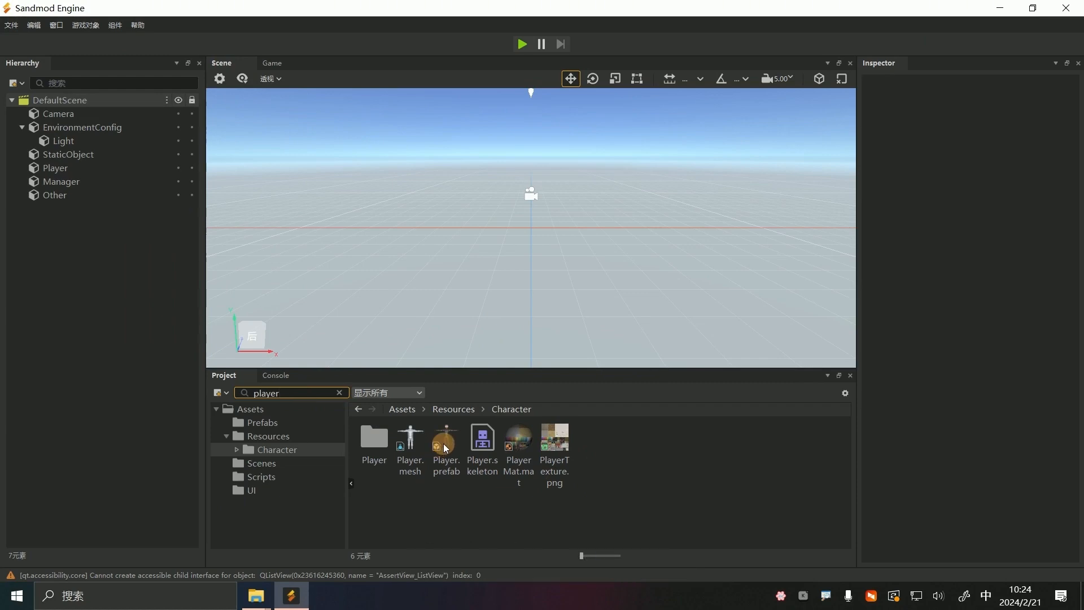
mouse_move(444, 445)
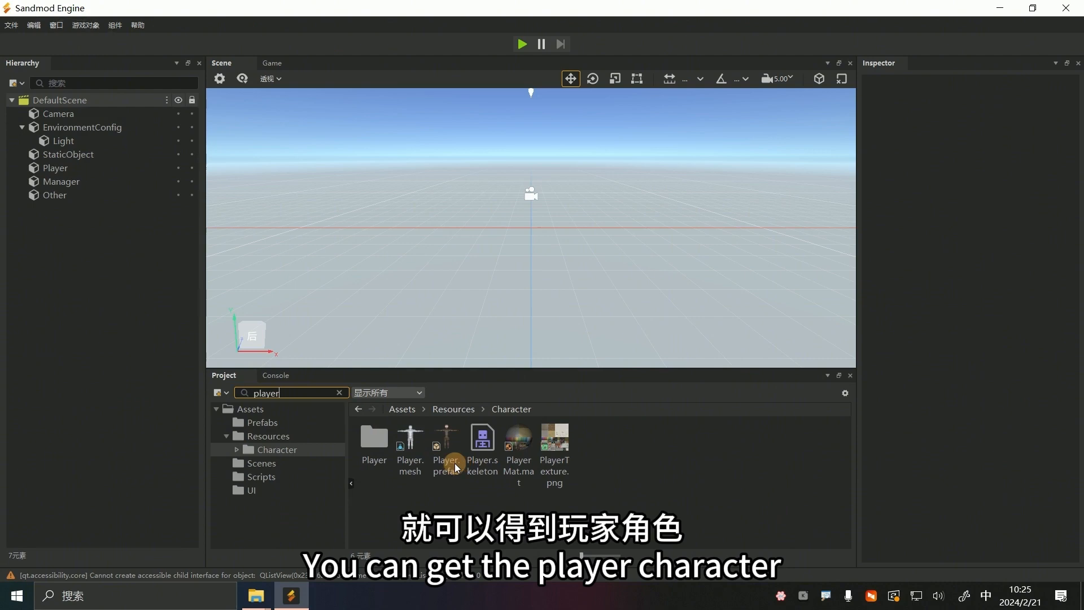
left_click_drag(453, 447, 58, 168)
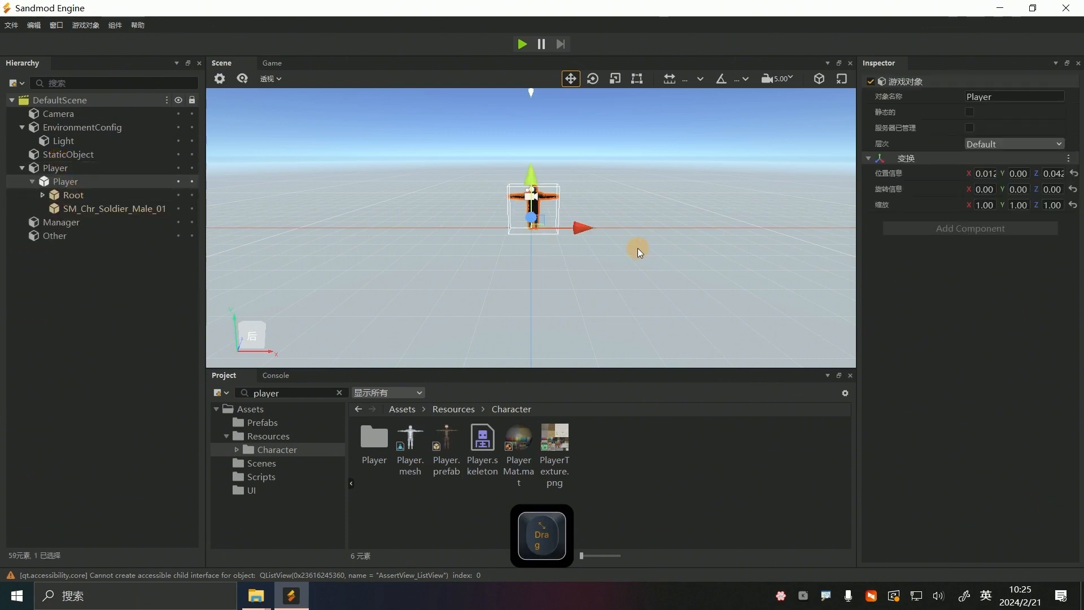
scroll(532, 221, "up", 5)
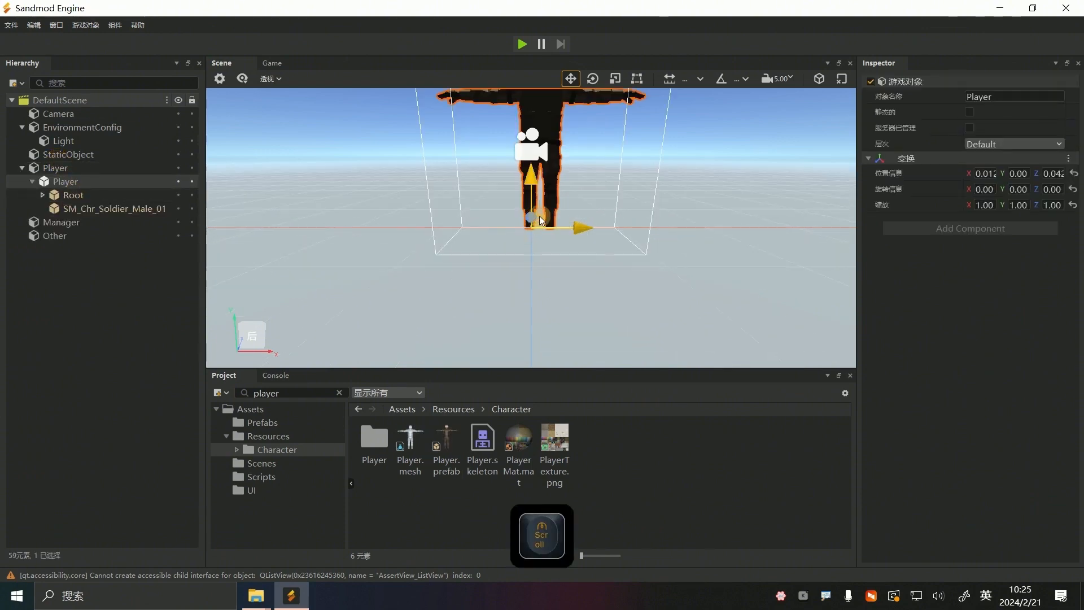
scroll(626, 195, "down", 5)
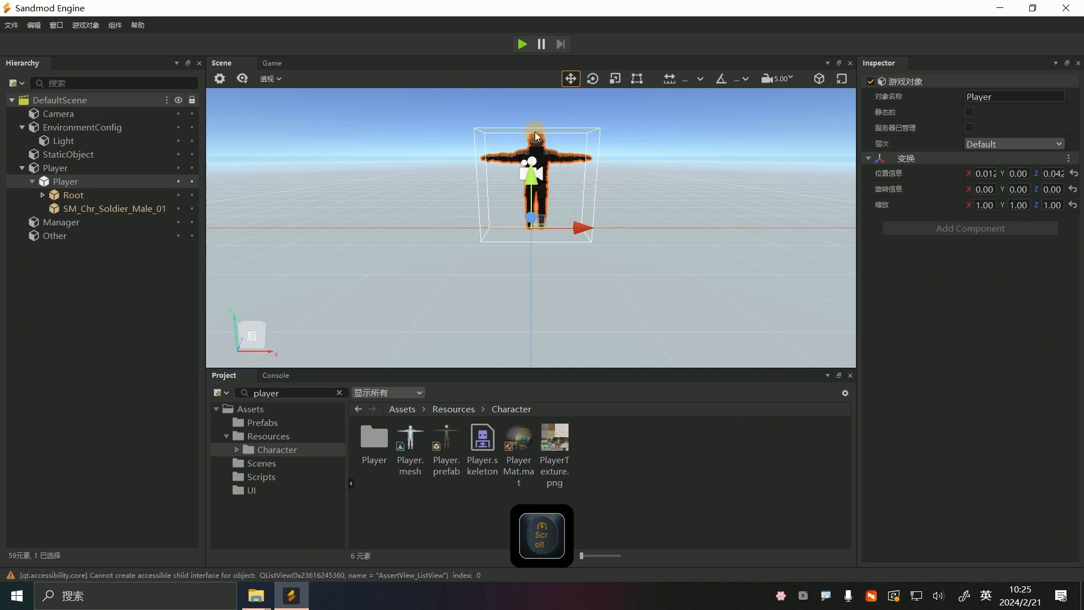
scroll(537, 137, "up", 2)
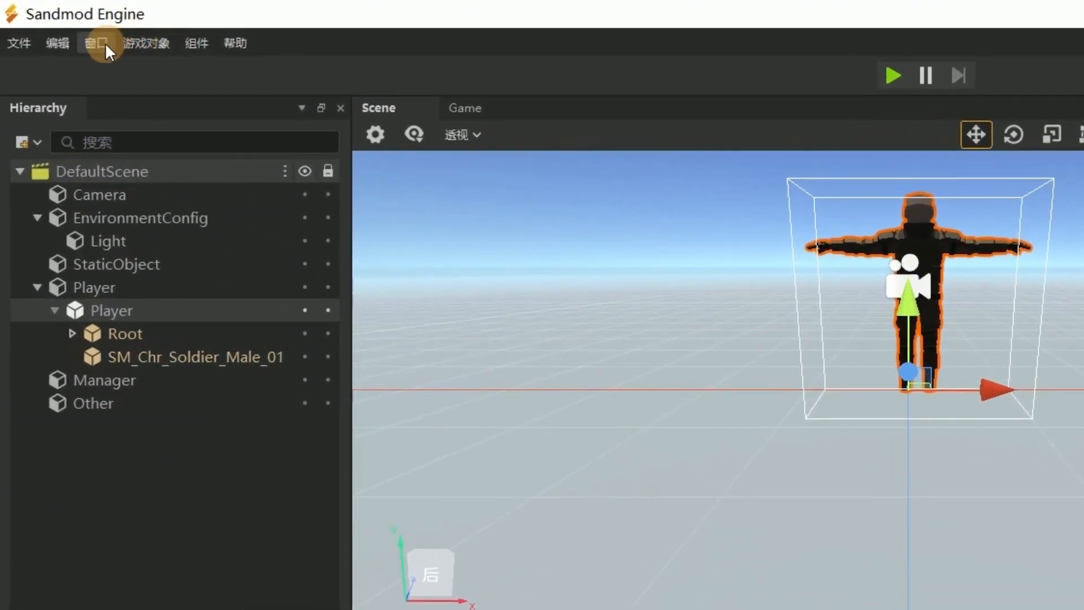
Open the Asset Store window, move it clear of the soldier model and look over the offered models
left_click(88, 42)
mouse_move(140, 71)
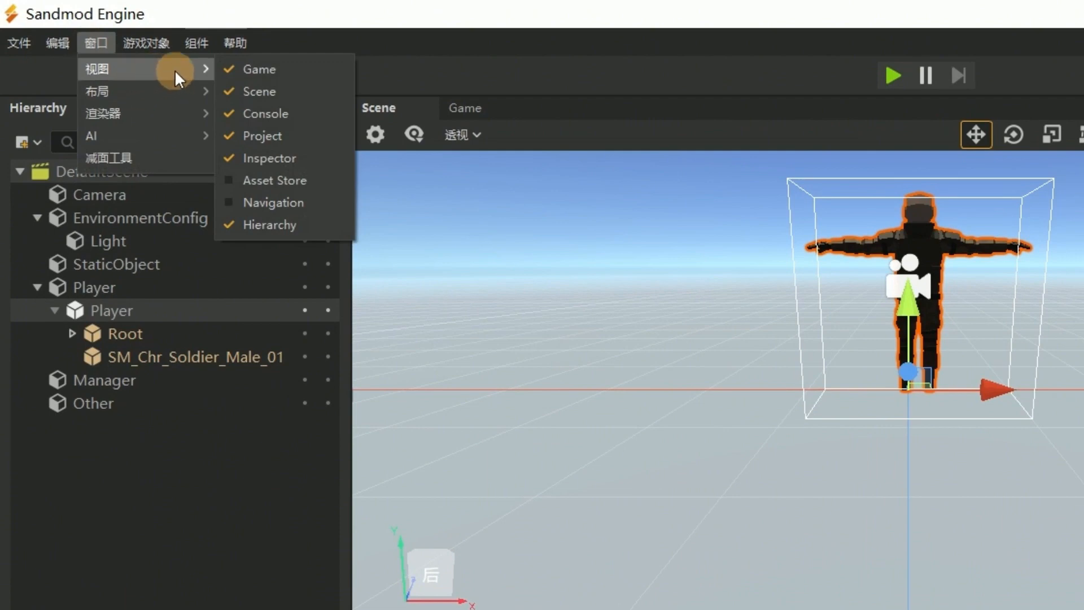
left_click(296, 185)
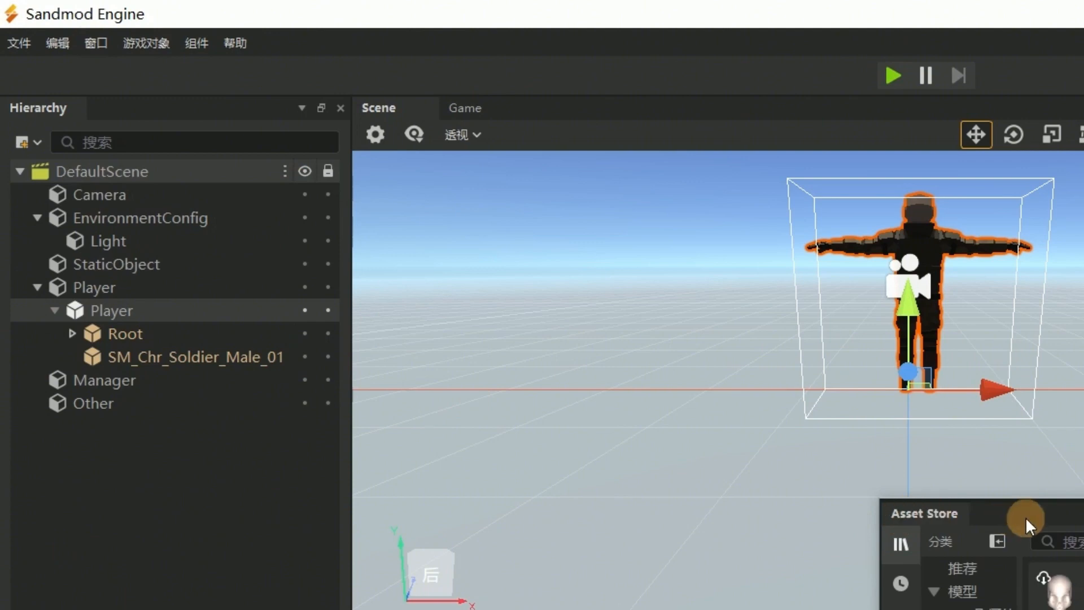
left_click_drag(1032, 513, 419, 156)
mouse_move(490, 405)
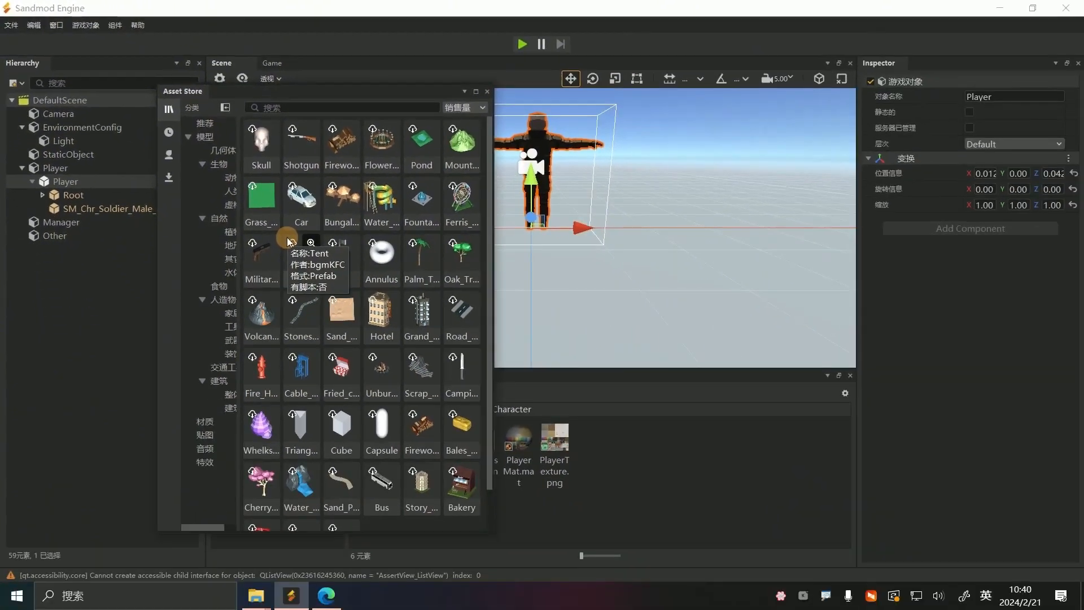
mouse_move(380, 373)
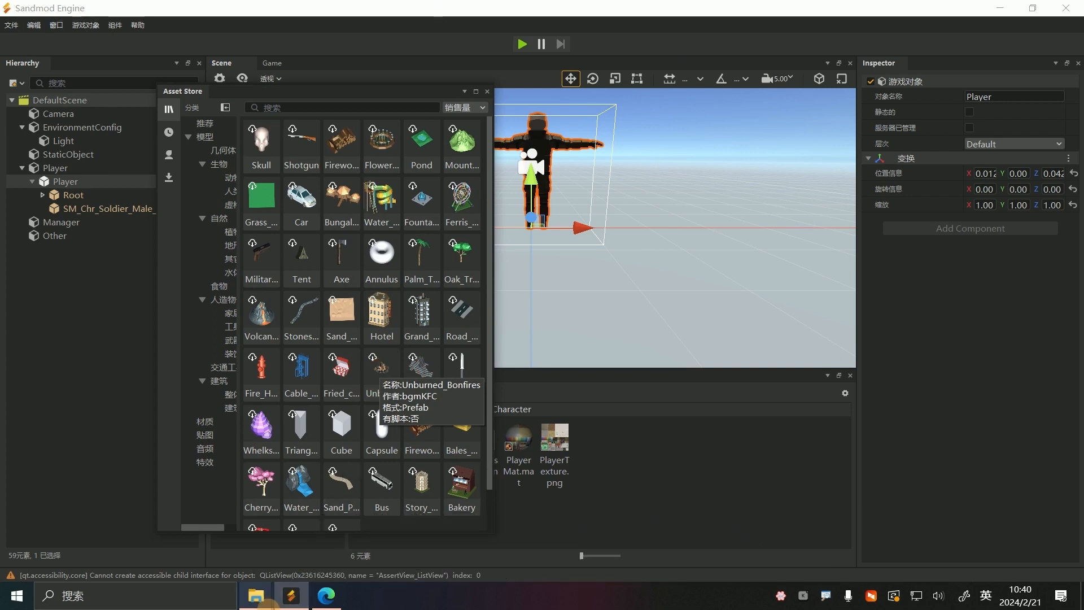
Switch to the Edge browser, bring up the Meshy site and open its Text to 3D workspace
mouse_move(311, 598)
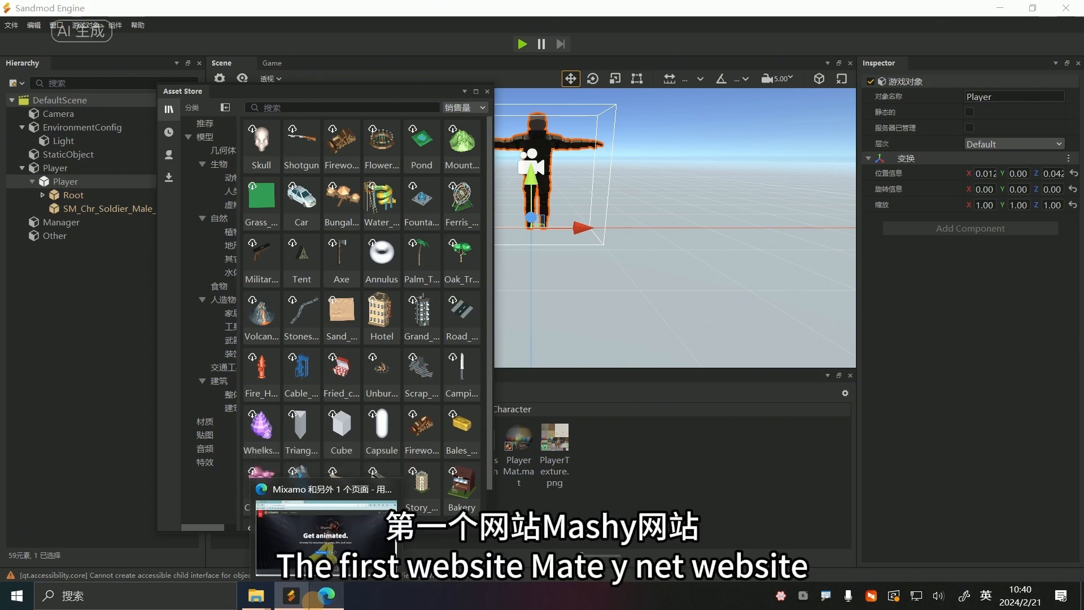
left_click(311, 600)
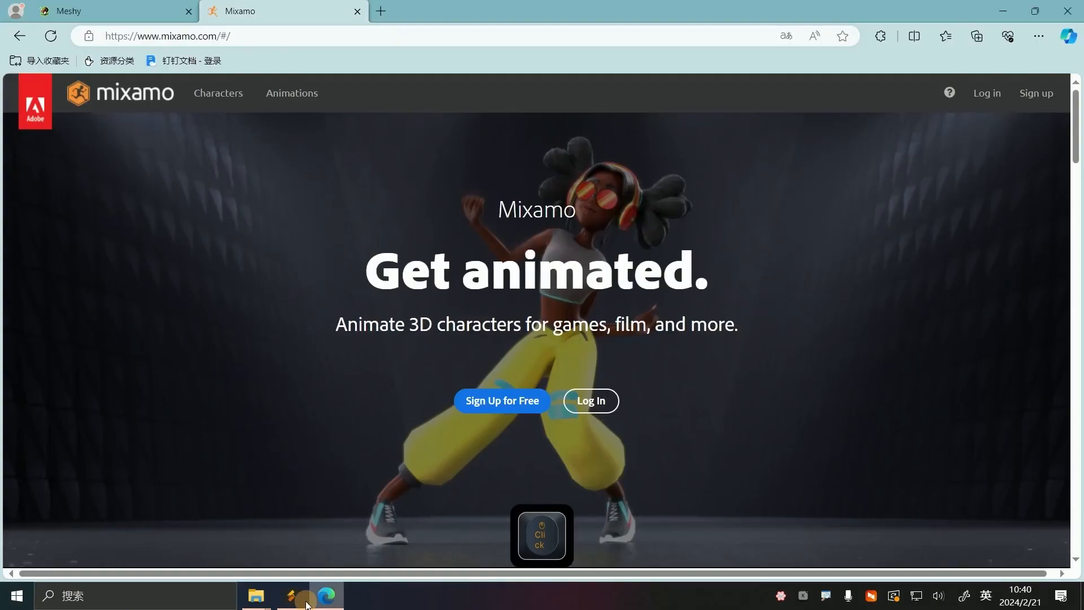
left_click(116, 11)
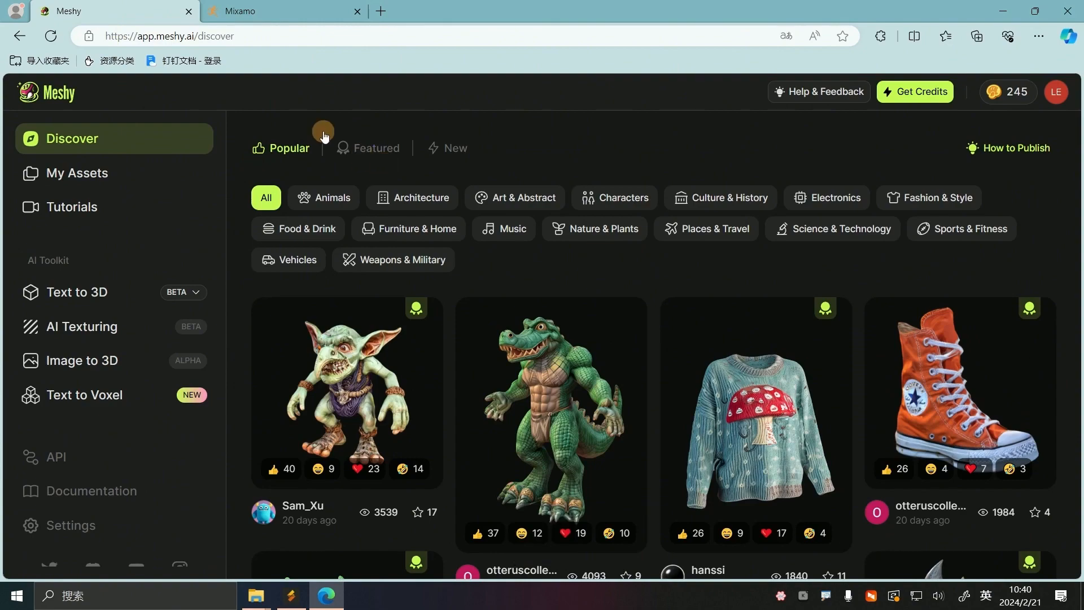
left_click(259, 35)
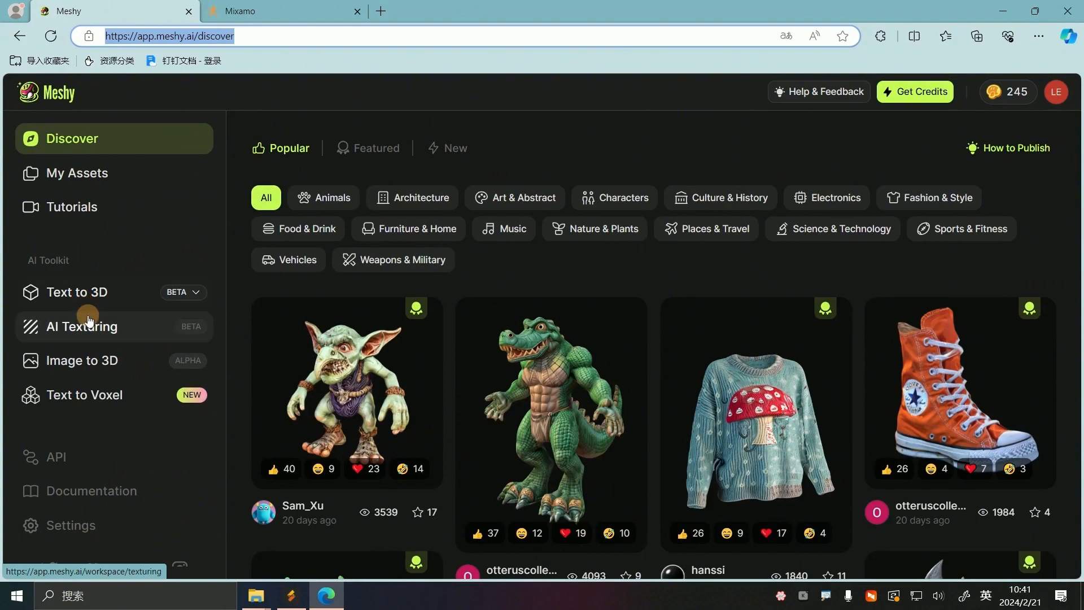
left_click(96, 293)
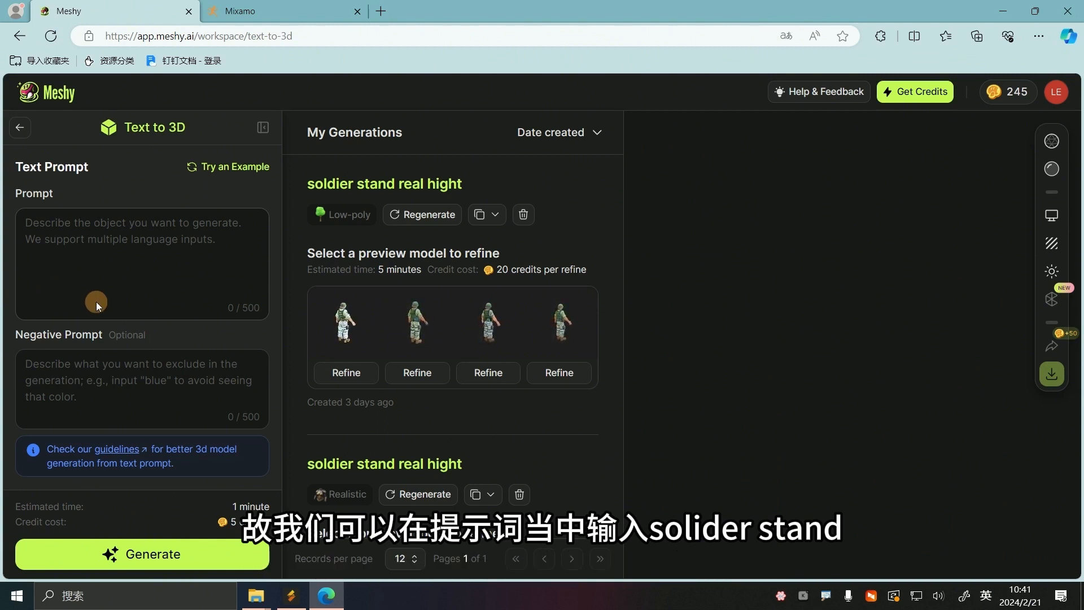
Enter the text prompt "solider stand real hight" for the 3D model
left_click(70, 219)
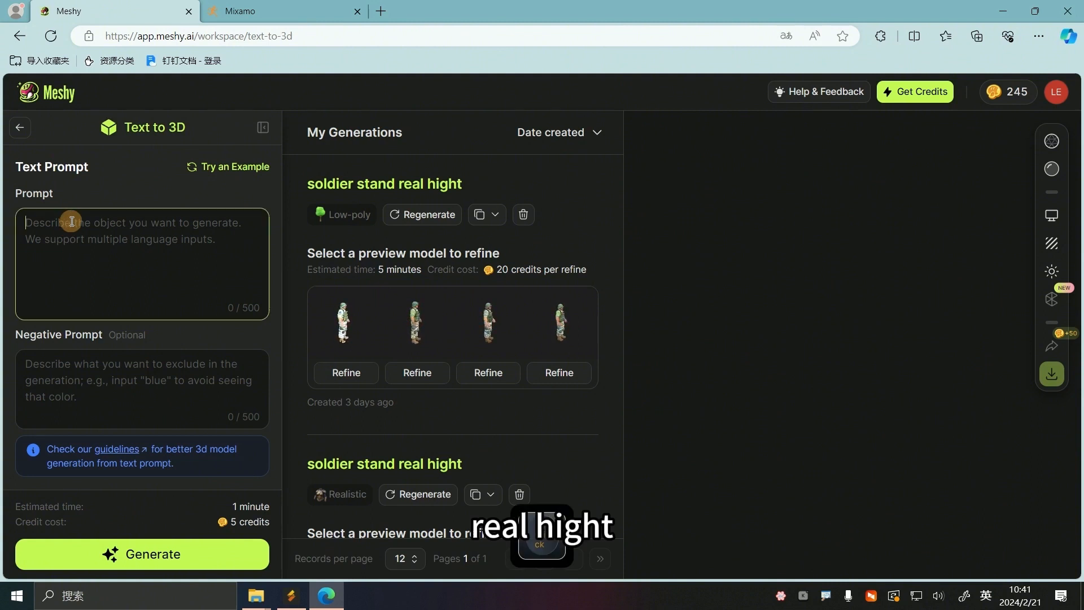
type("solider stand re")
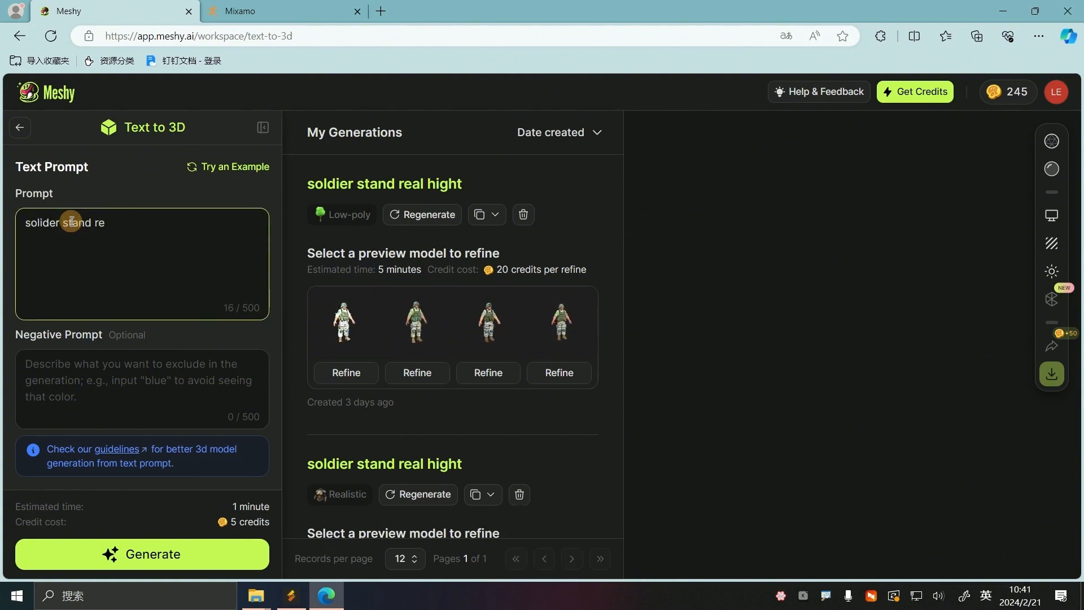
type("al hight")
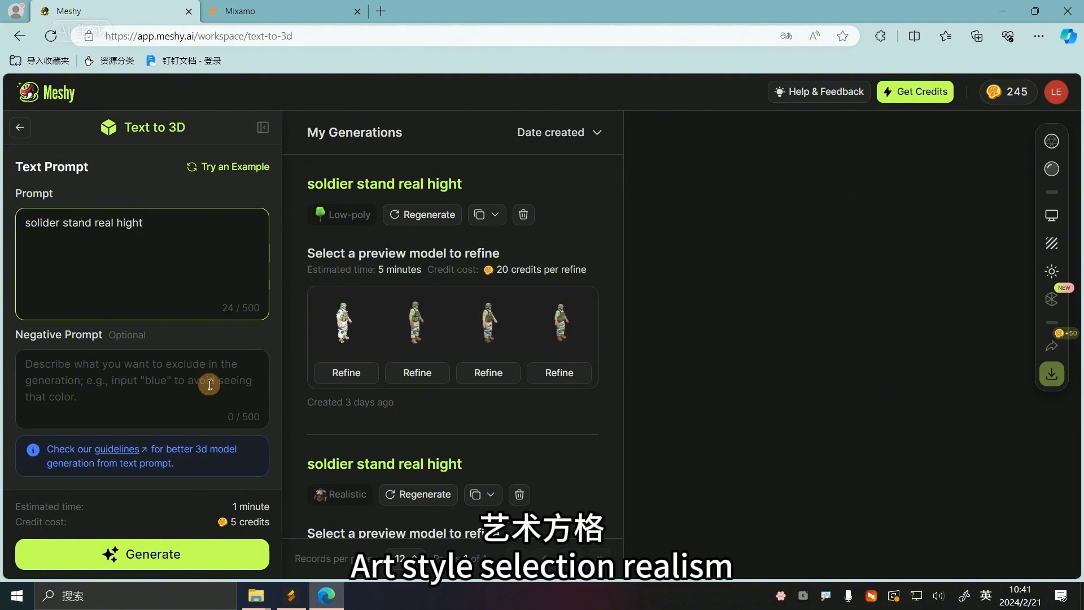
Set the art style to Realistic and generate the preview models
left_click(172, 400)
scroll(173, 401, "down", 4)
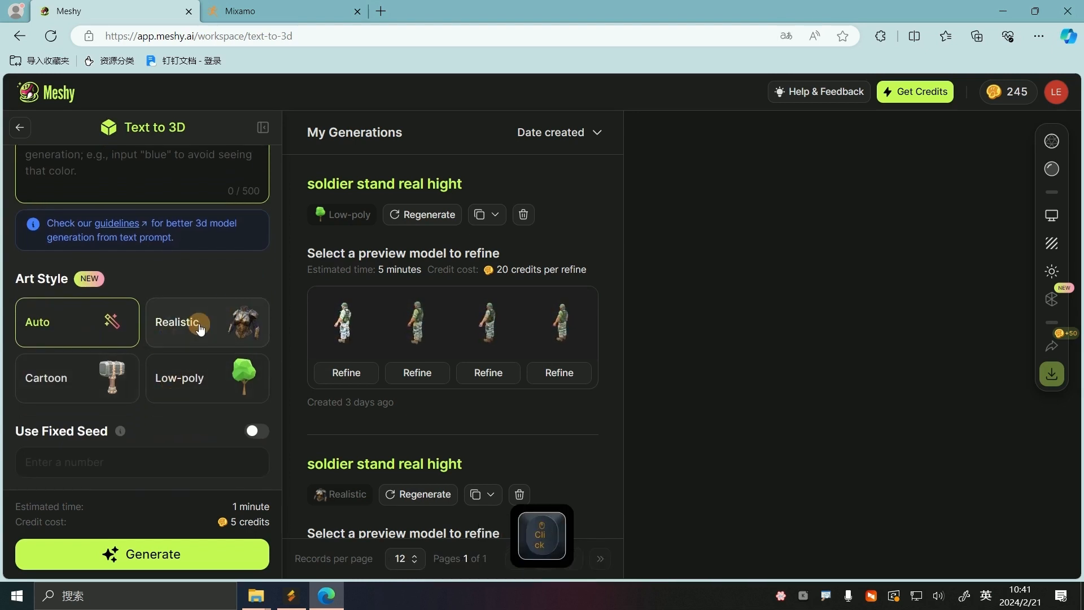
left_click(194, 345)
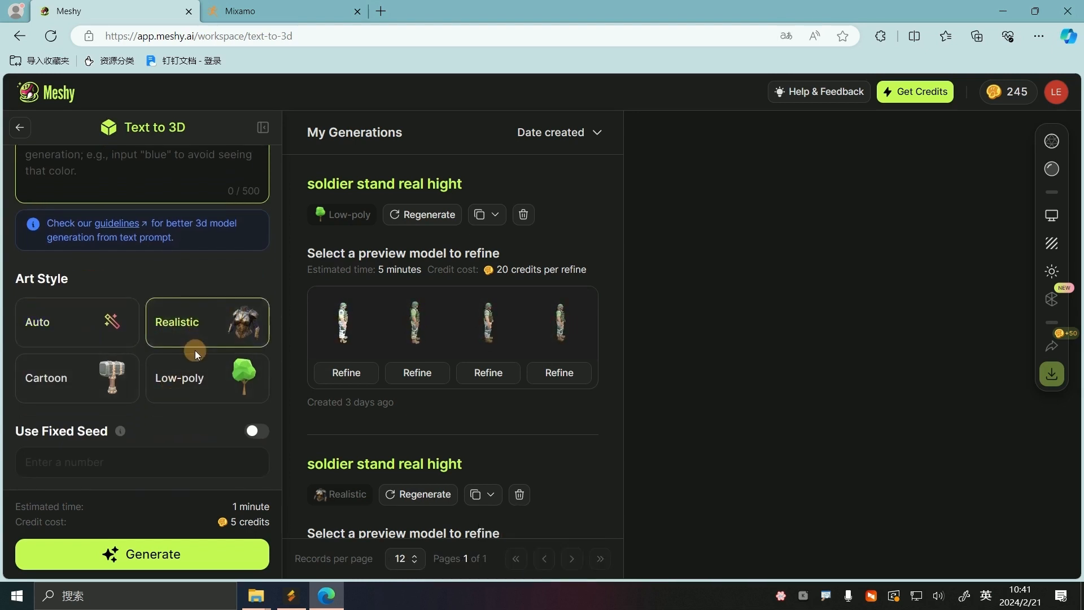
left_click(170, 560)
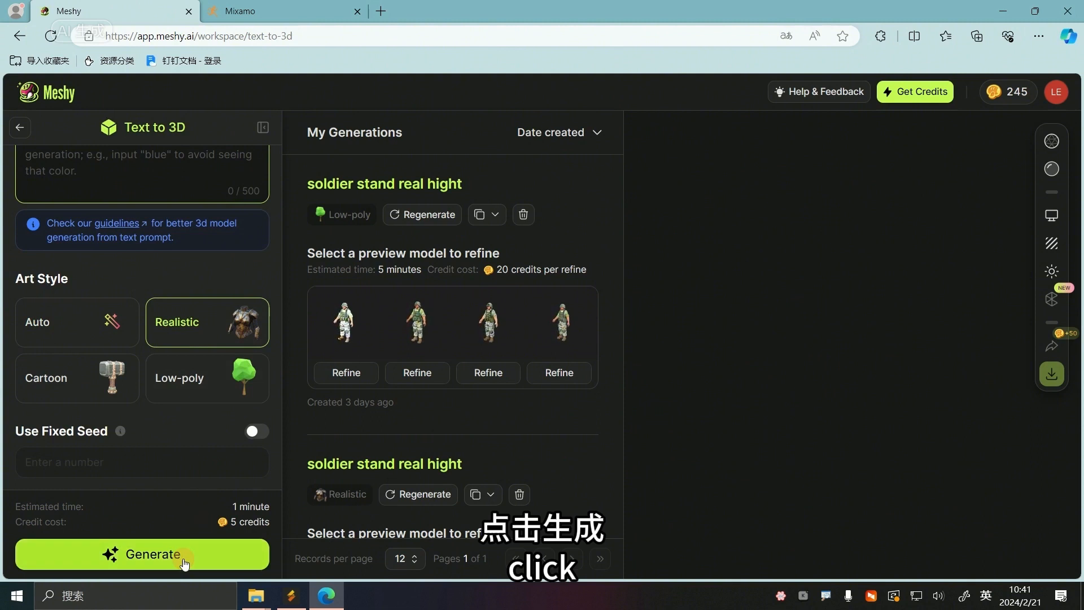
left_click(169, 559)
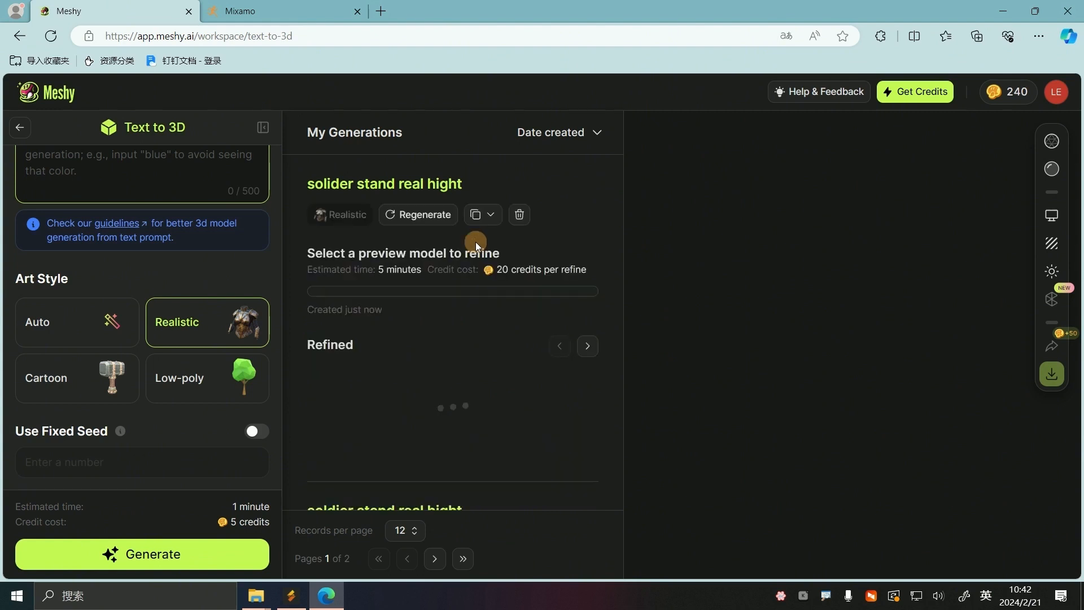
Preview the second generated soldier model and examine it in the 3D viewer
mouse_move(421, 326)
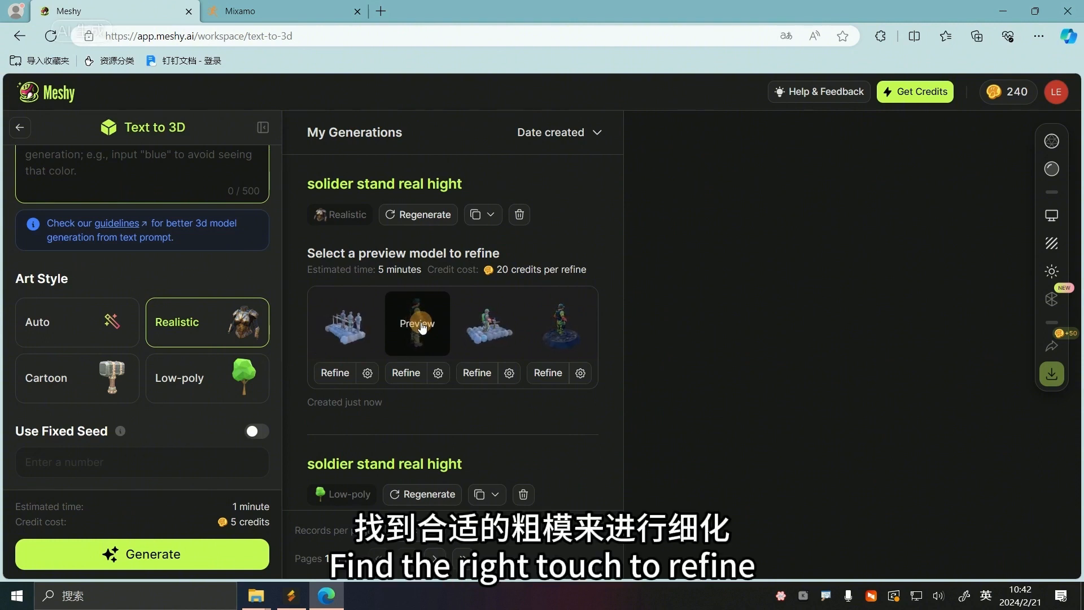
left_click(423, 327)
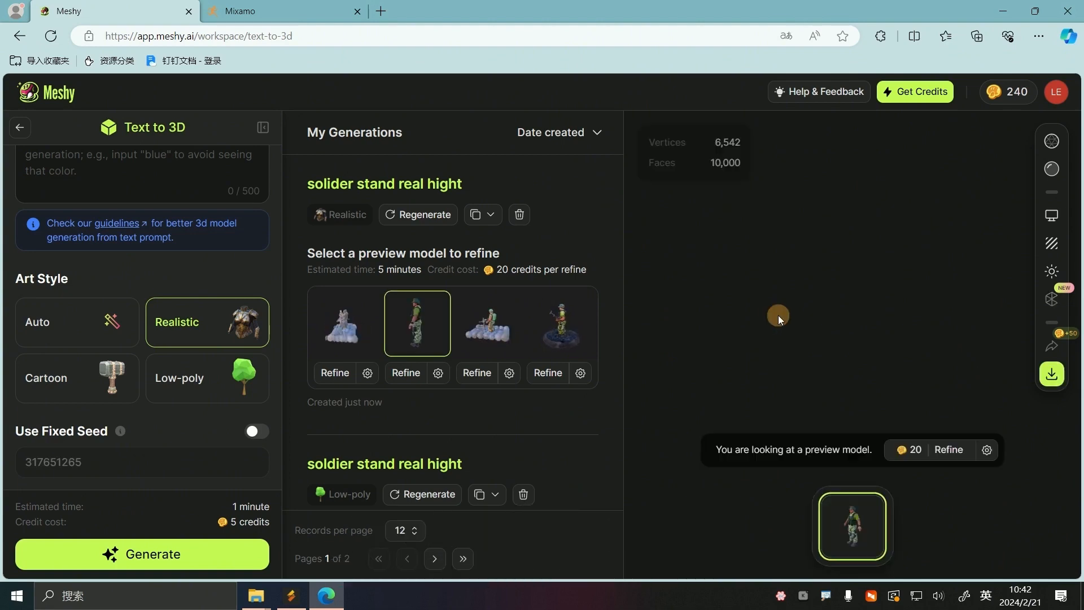
left_click_drag(899, 317, 624, 368)
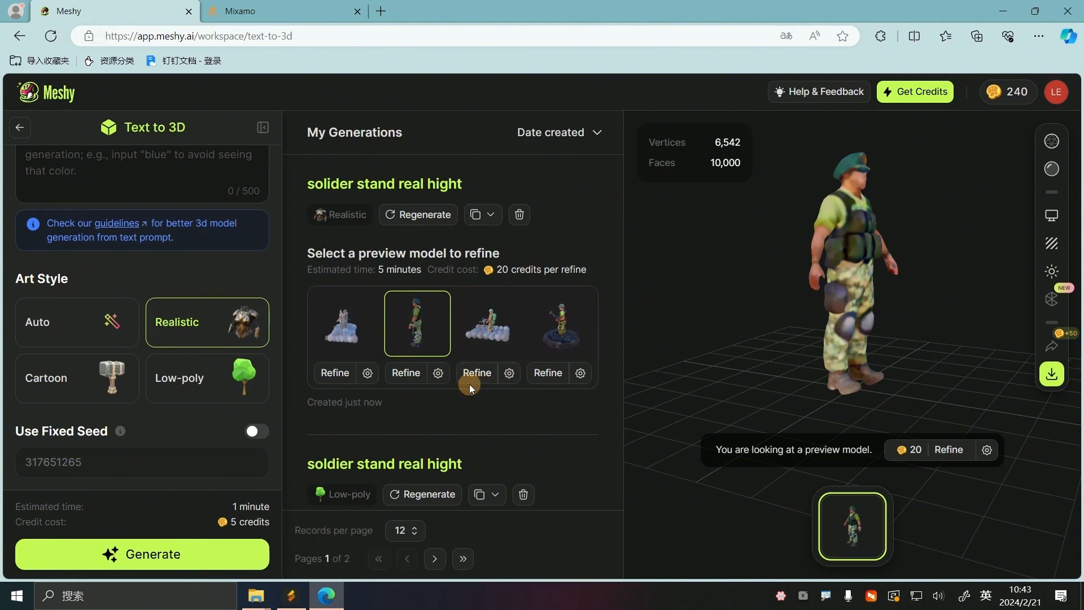
Refine the second soldier preview model, open the refined version and inspect it from above
scroll(395, 403, "down", 2)
scroll(360, 408, "down", 1)
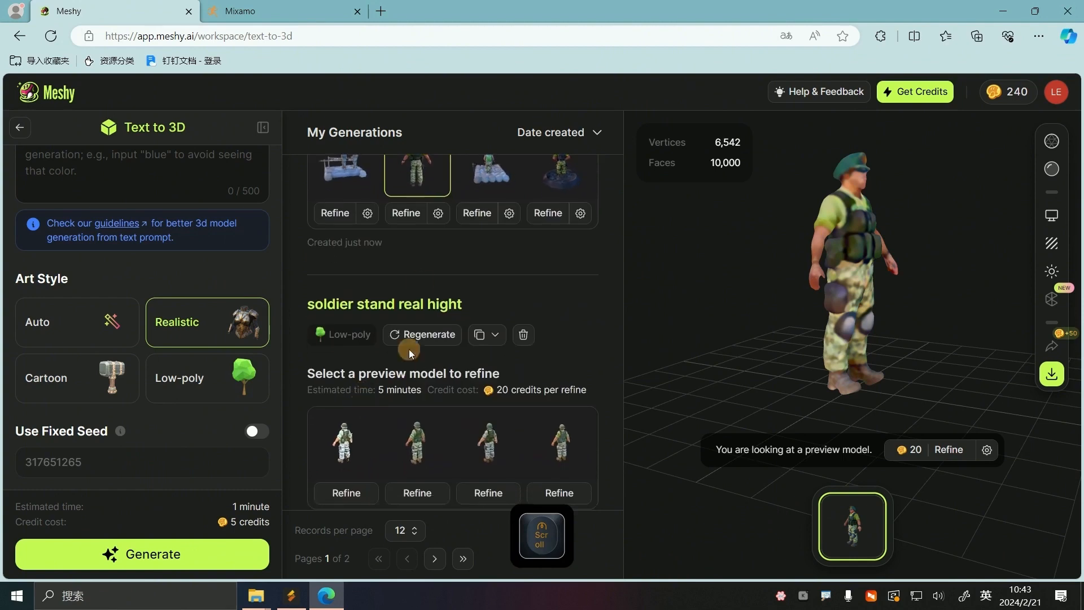
left_click(407, 213)
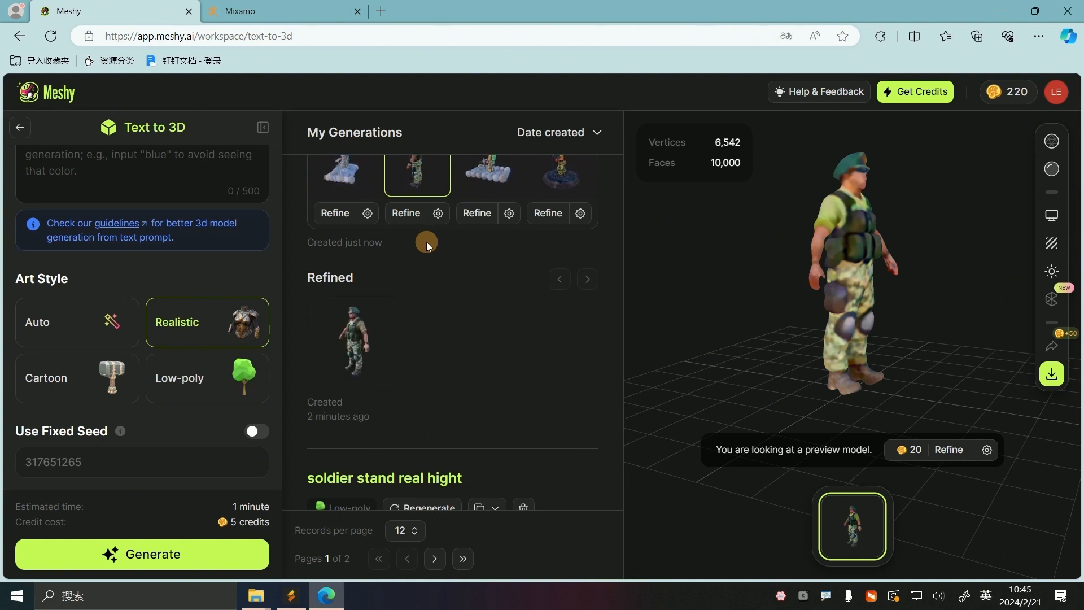
left_click(347, 334)
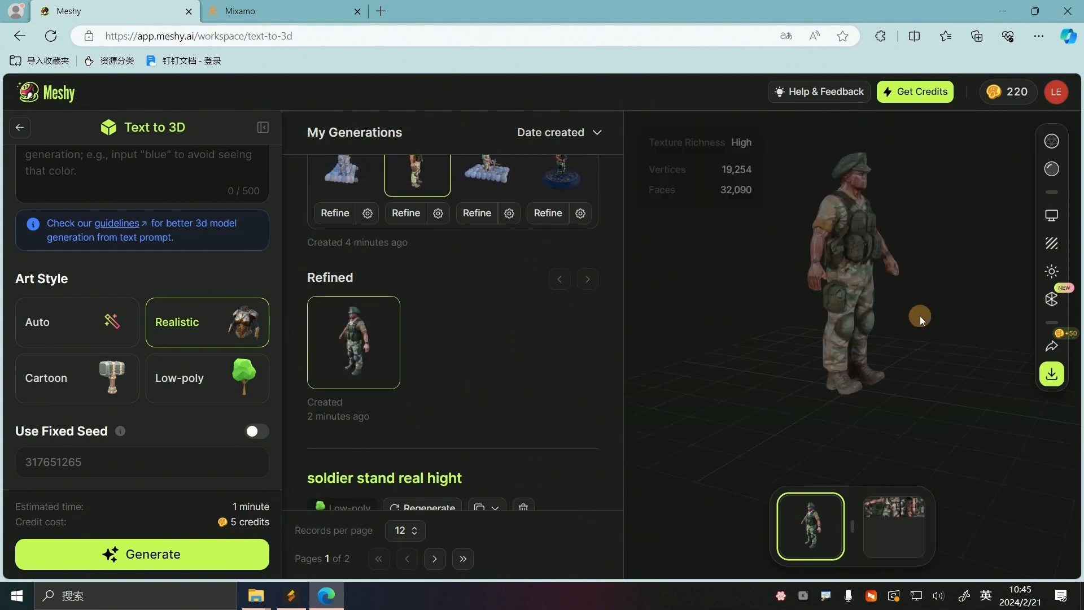
left_click_drag(923, 312, 1037, 375)
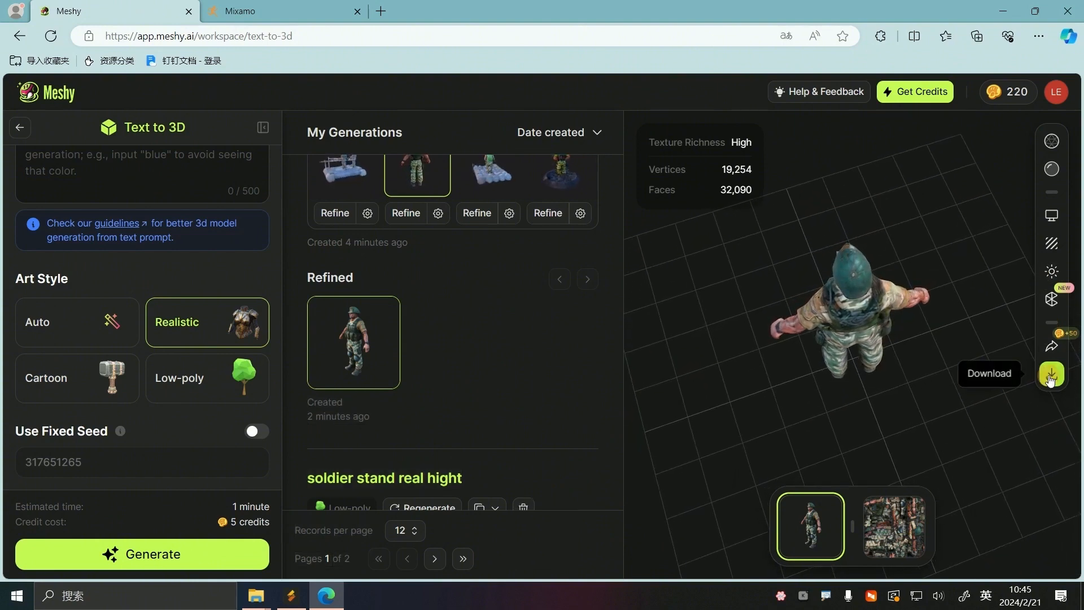
Download the refined soldier model in fbx format
left_click(1051, 377)
left_click(813, 466)
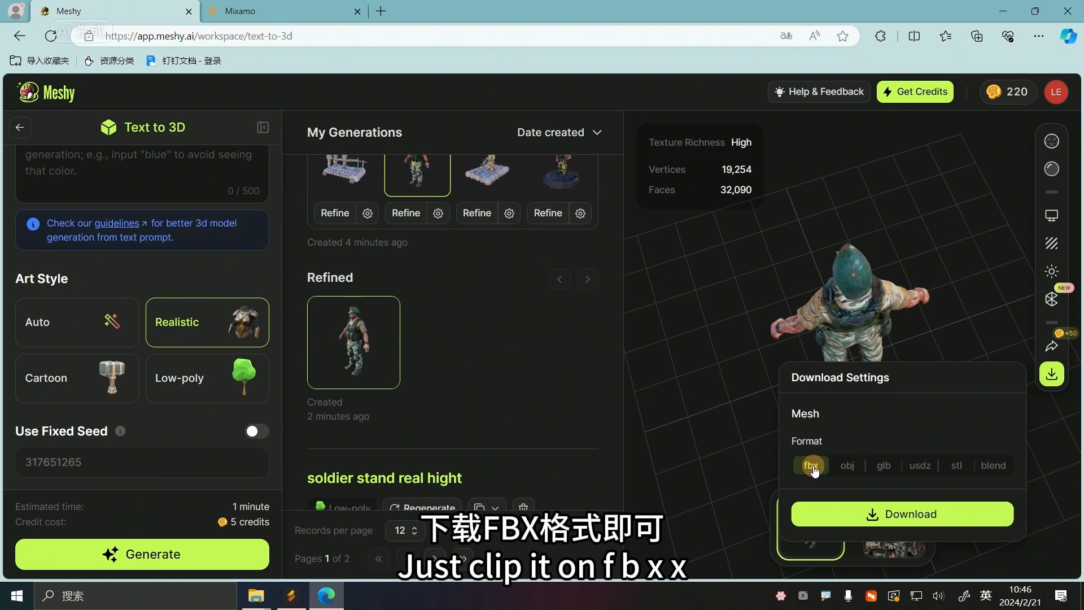
left_click(894, 515)
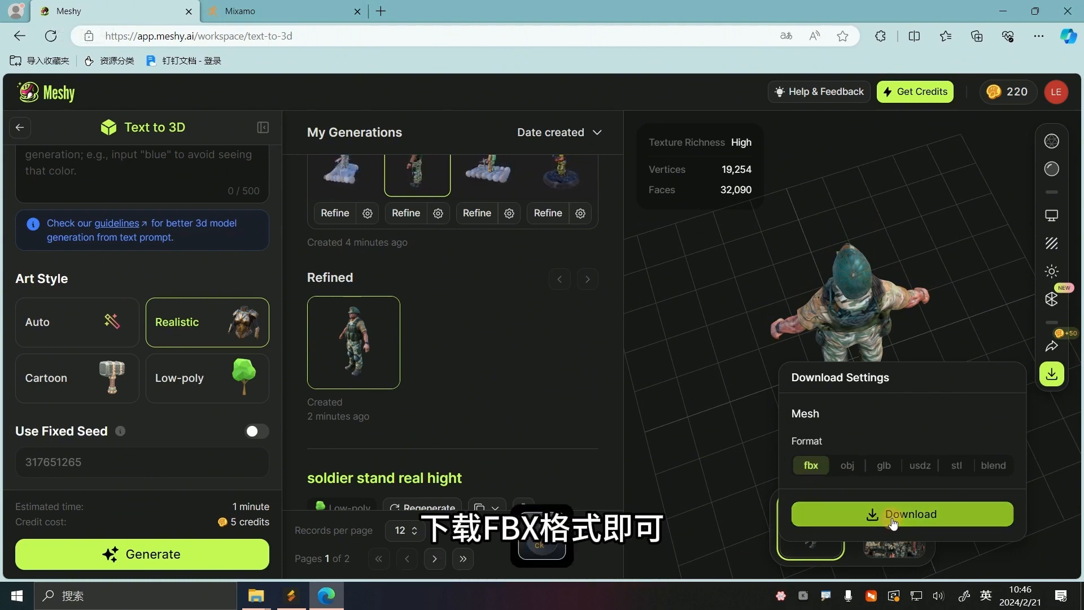
left_click(674, 392)
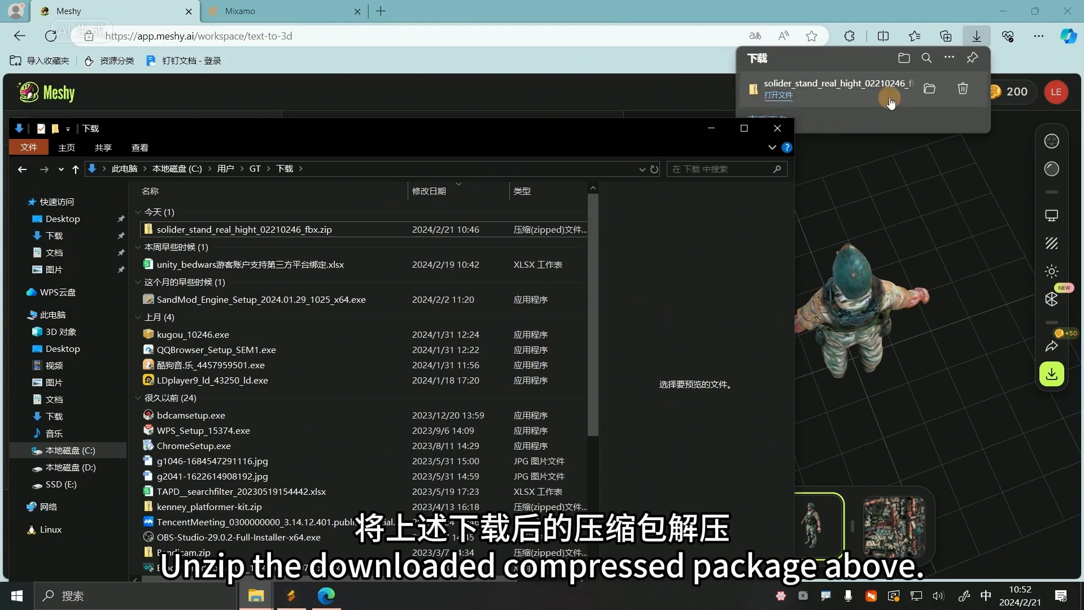
Show the downloaded solider_stand_real_hight_02210246_fbx.zip in its folder and extract it into a folder of the same name
left_click(929, 94)
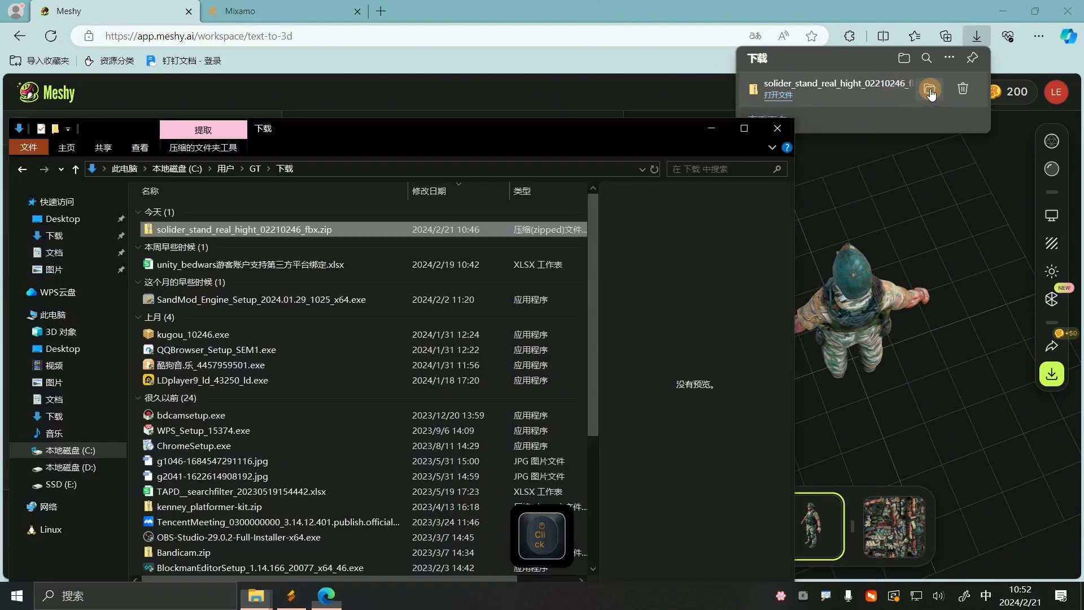
right_click(287, 229)
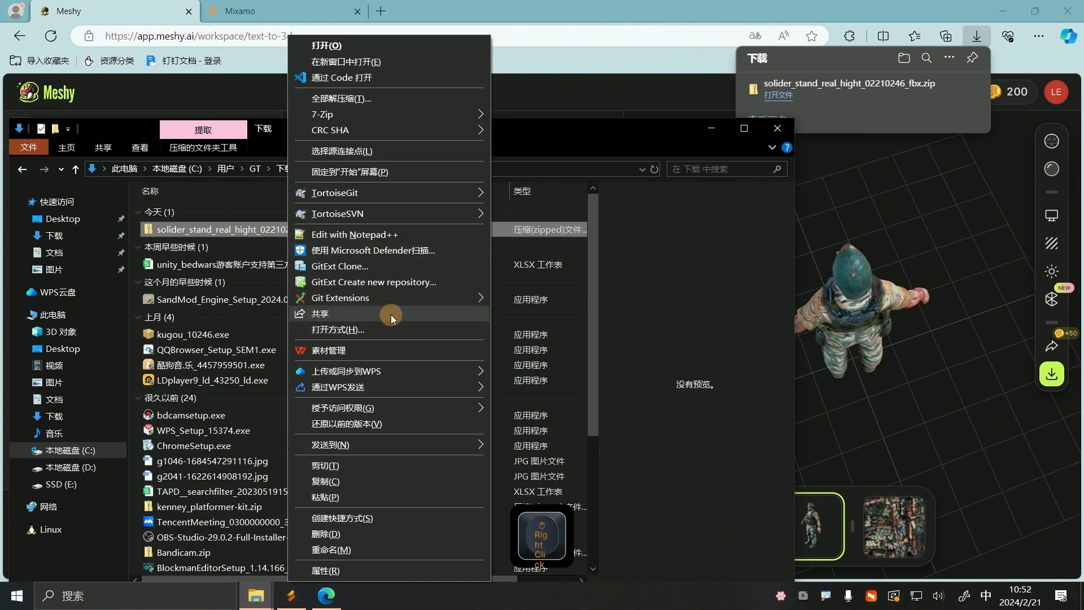
mouse_move(446, 116)
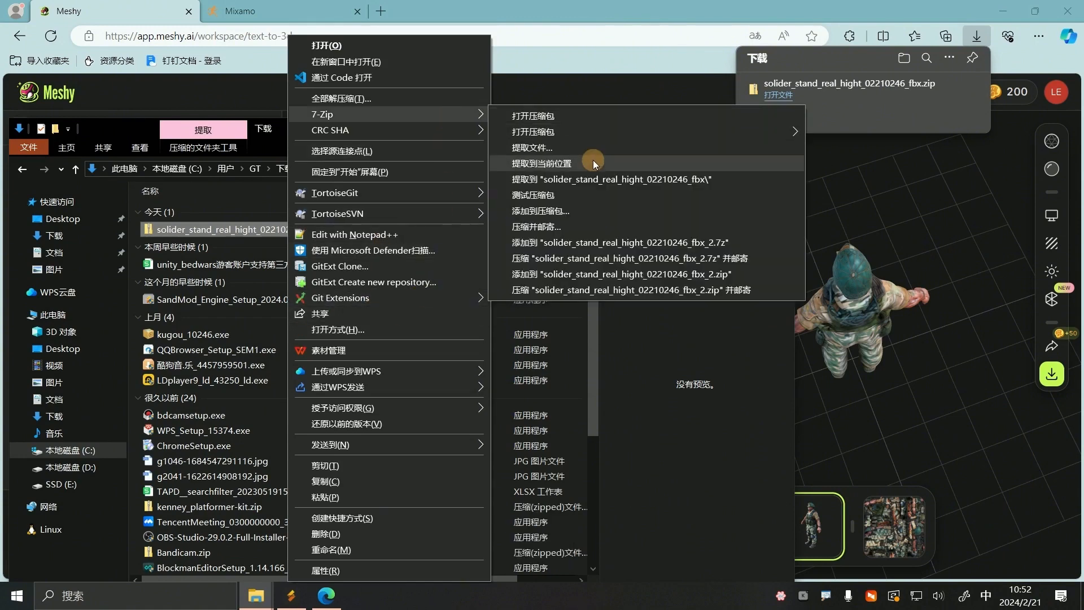
left_click(581, 180)
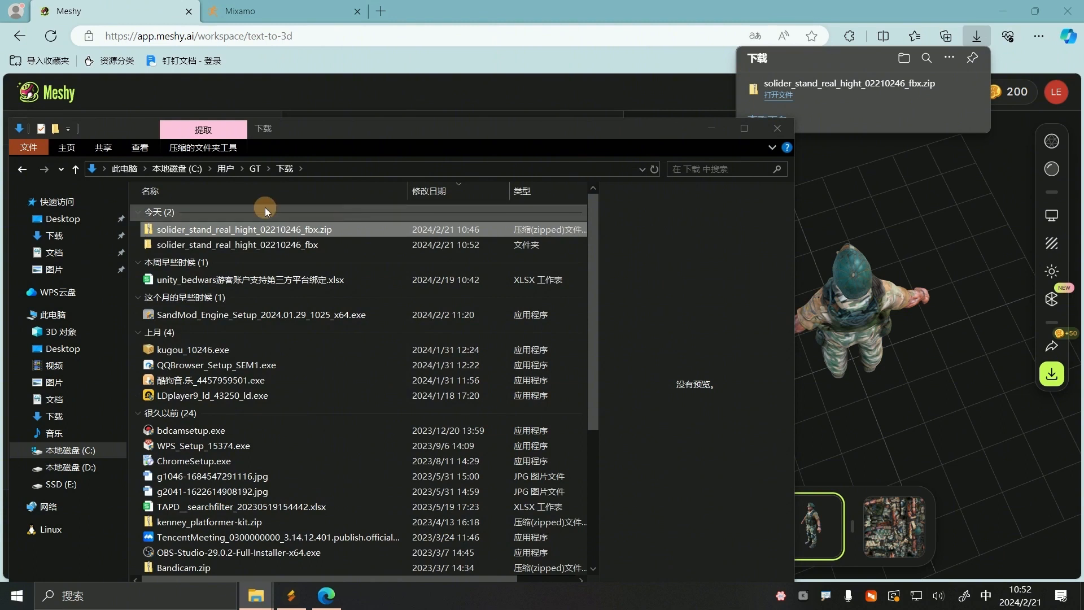
Bring the extracted solider_stand_real_hight_02210246_fbx folder into the project's Resources folder in Sandmod Engine, then minimize the file window
left_click(267, 247)
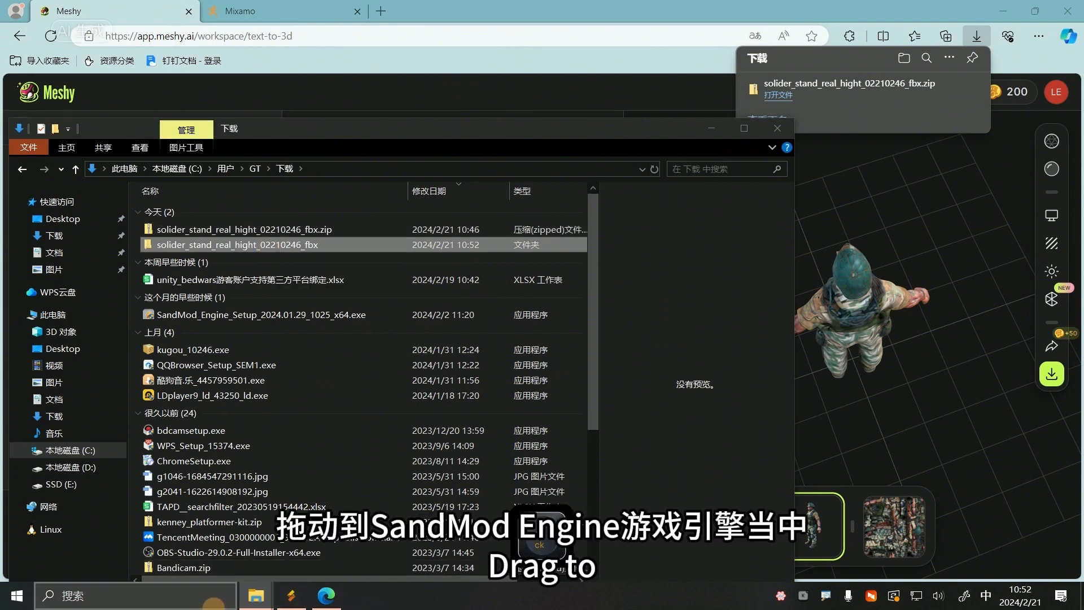
left_click(291, 598)
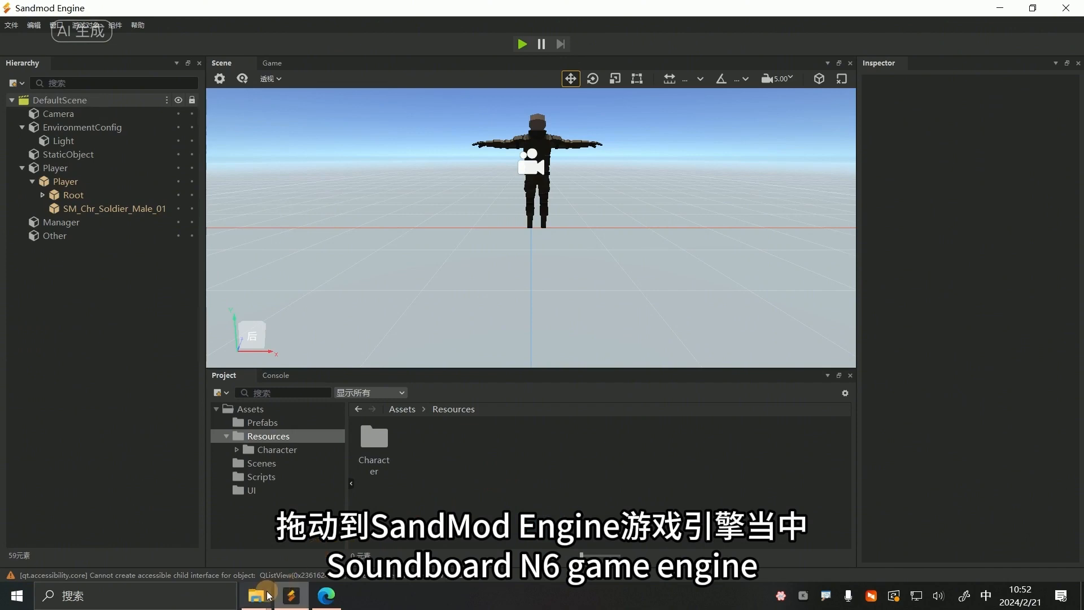
mouse_move(263, 596)
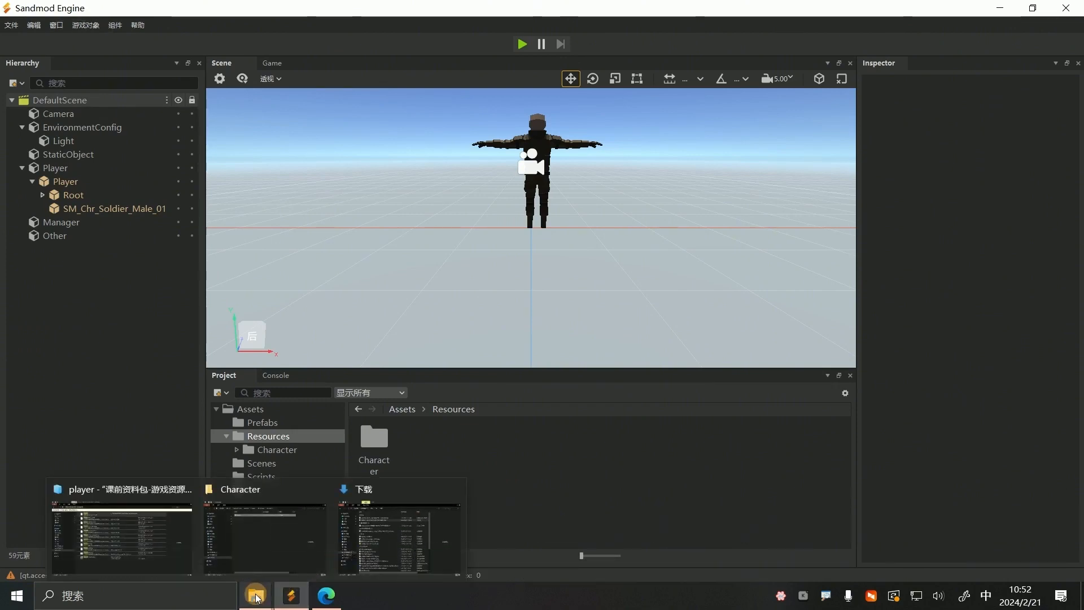
left_click(257, 598)
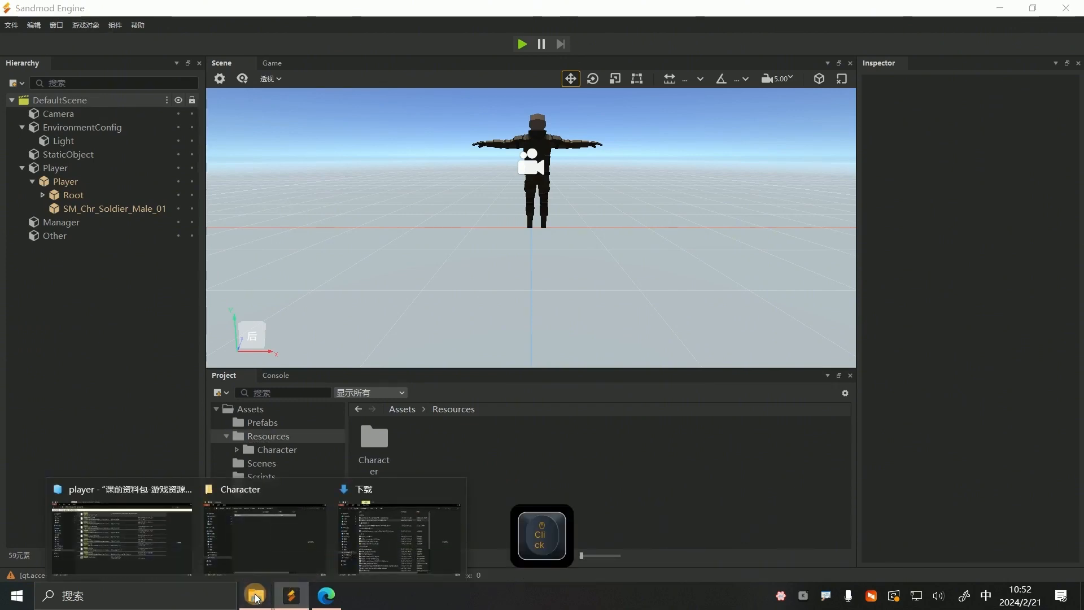
left_click(384, 547)
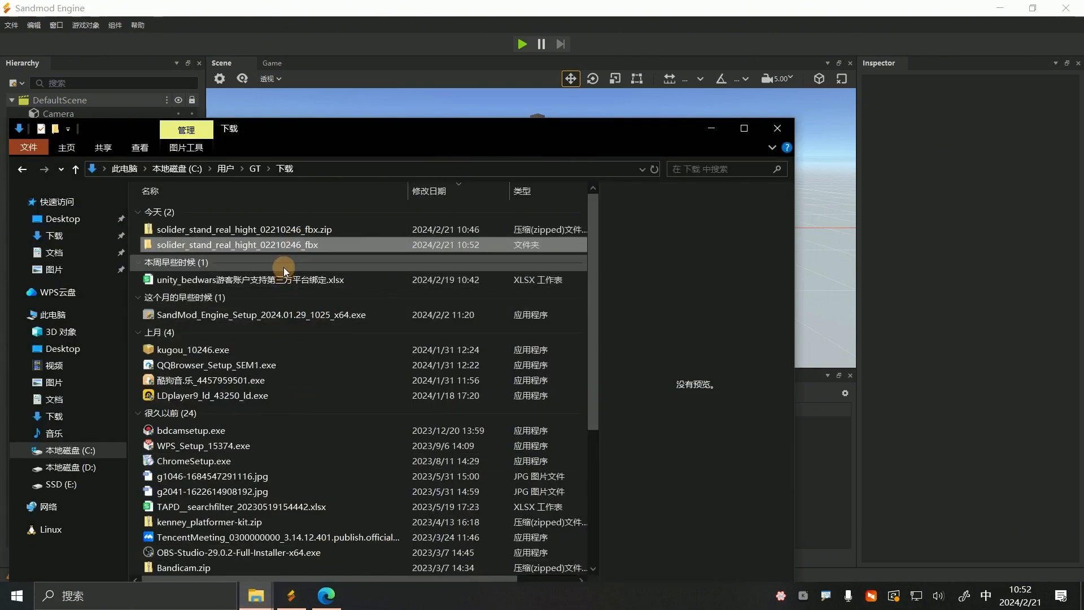
left_click_drag(281, 248, 822, 499)
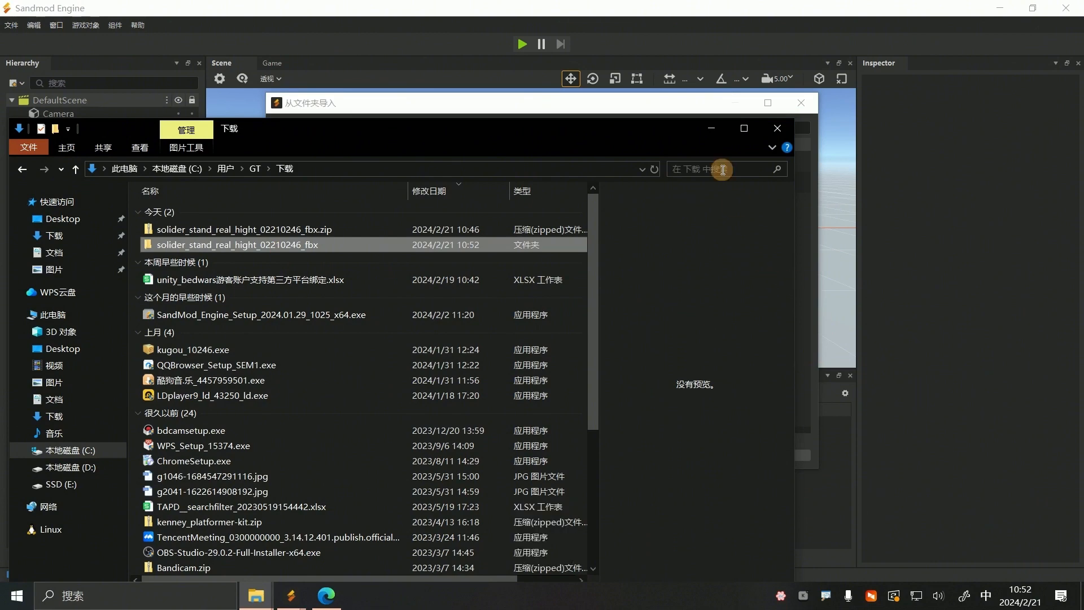
left_click(709, 131)
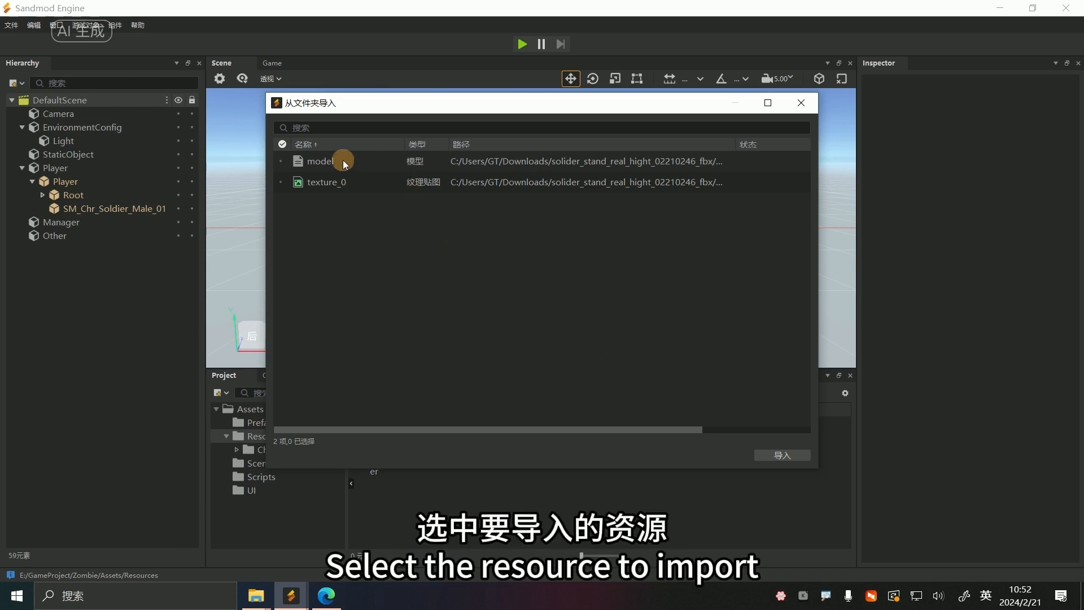
Import both the model and texture_0 assets with the default FBX import options and close the folder import dialog
left_click(281, 144)
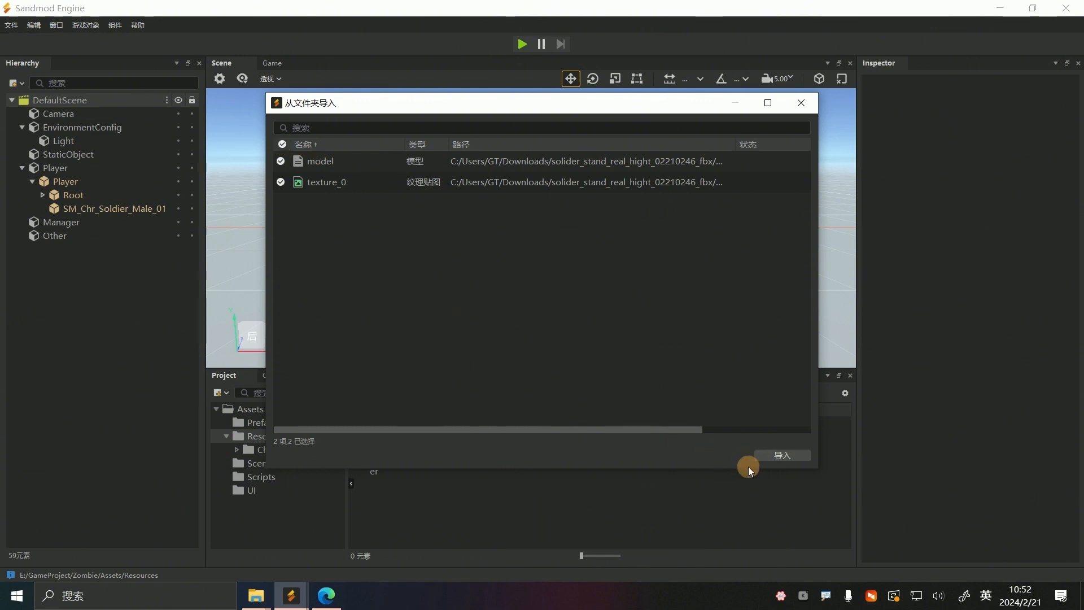
left_click(785, 459)
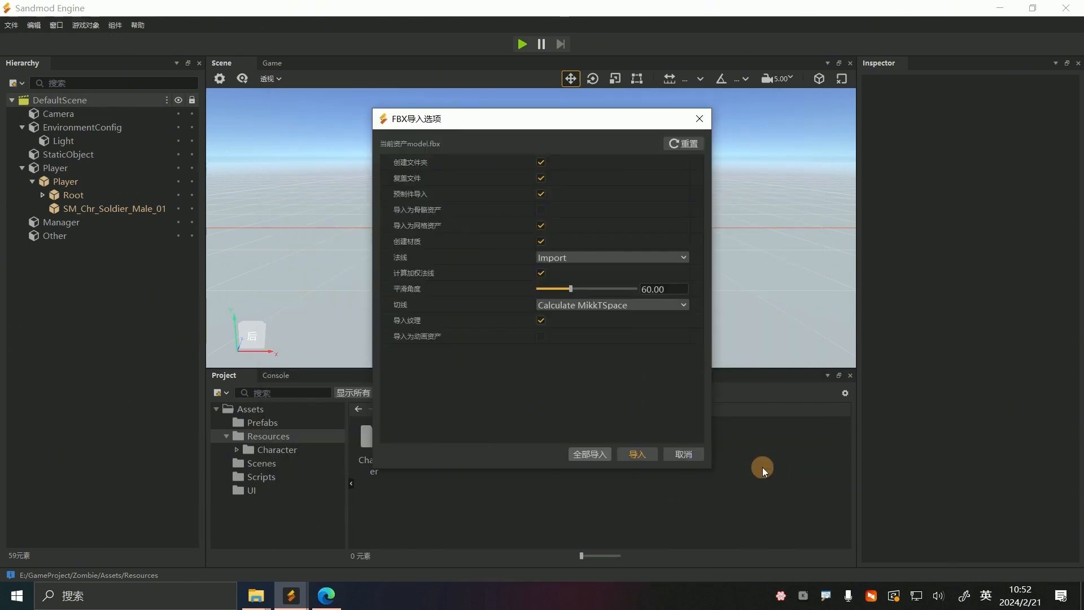
left_click(642, 454)
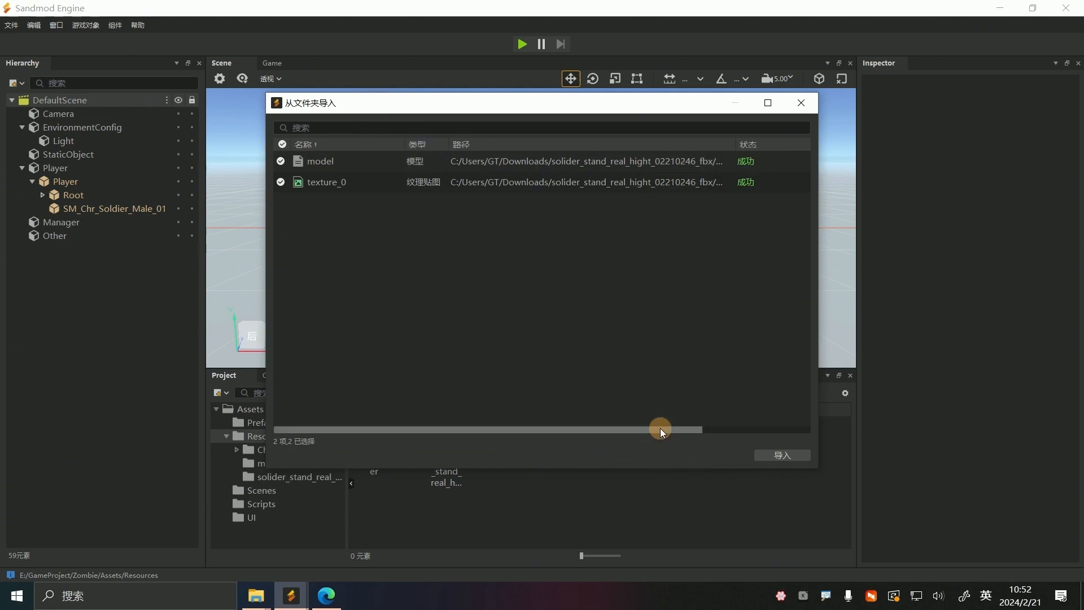
left_click(802, 102)
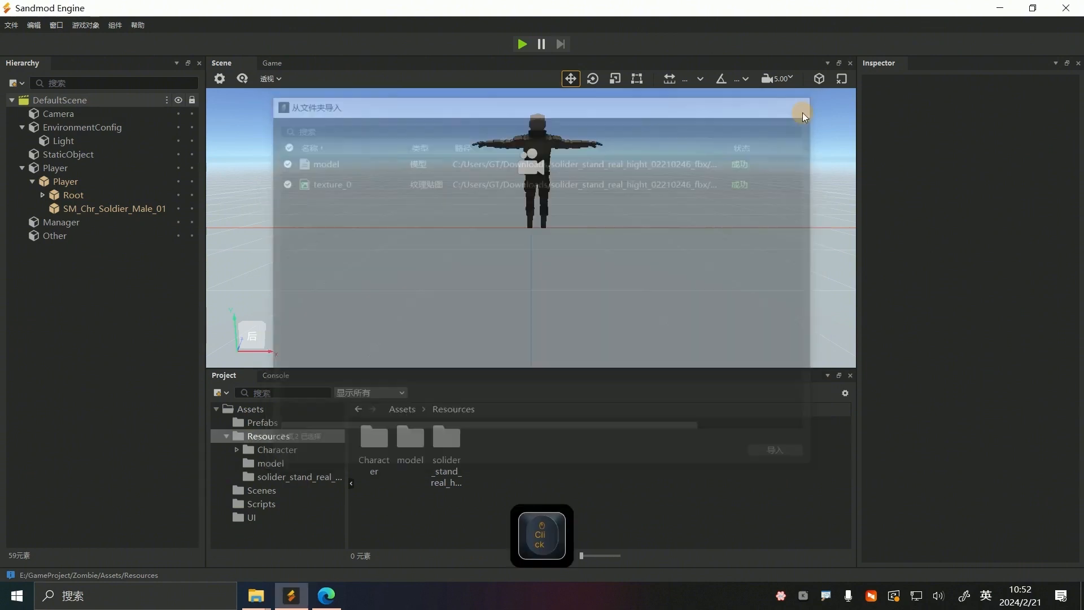
Add model.prefab from the Resources model folder to the Player group and inspect the soldier in the scene
left_click(284, 463)
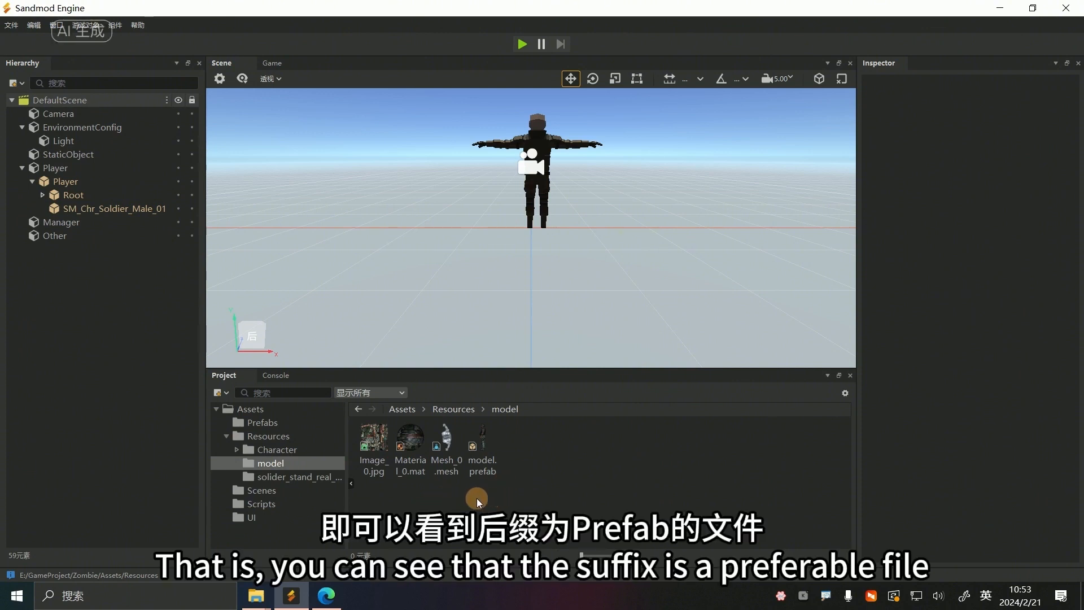
left_click(482, 457)
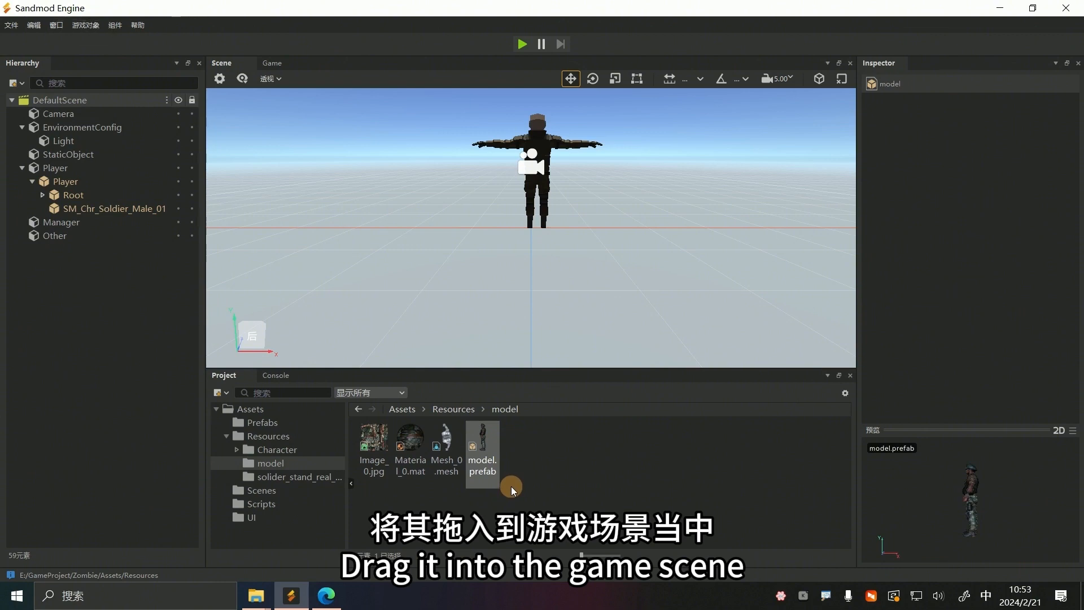
left_click(484, 441)
left_click_drag(483, 443, 73, 170)
scroll(556, 203, "up", 5)
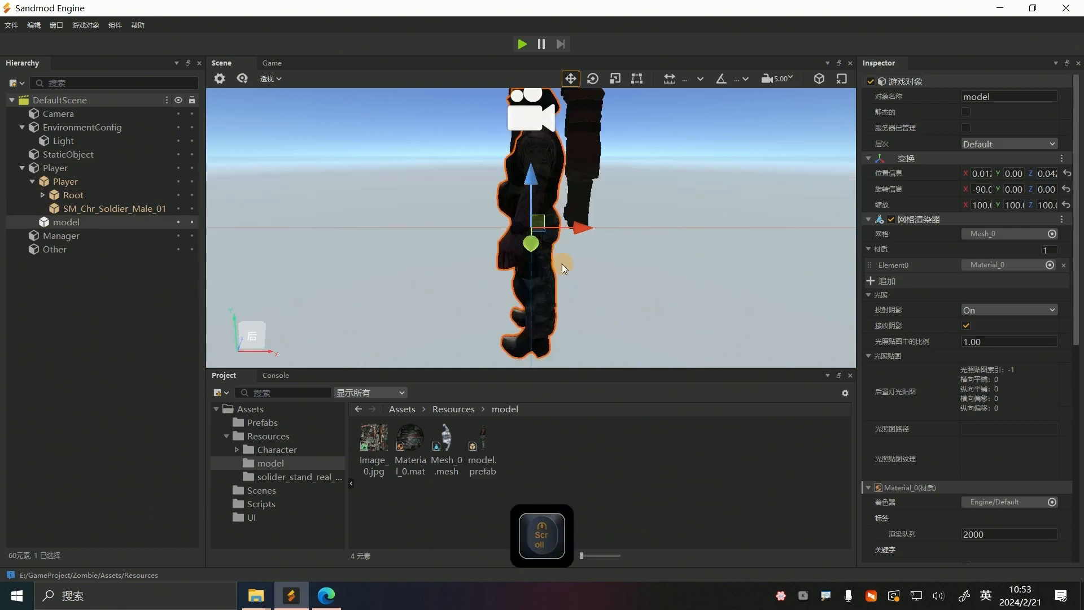
right_click_drag(523, 228, 502, 273)
left_click_drag(502, 273, 686, 252)
scroll(525, 243, "down", 5)
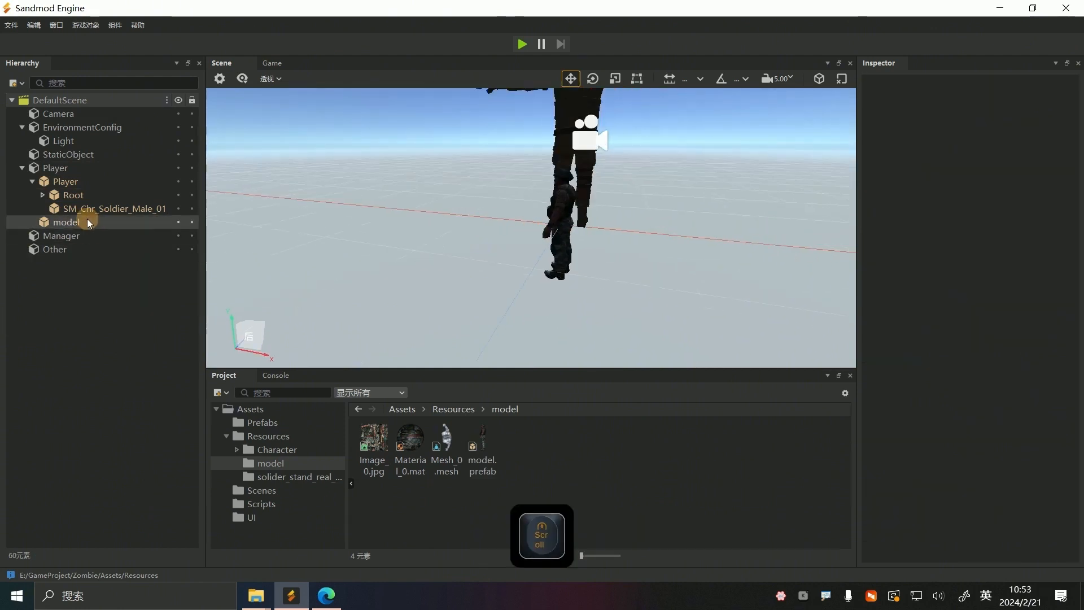
Delete the soldier model object from the Player group
left_click(87, 223)
key("Delete")
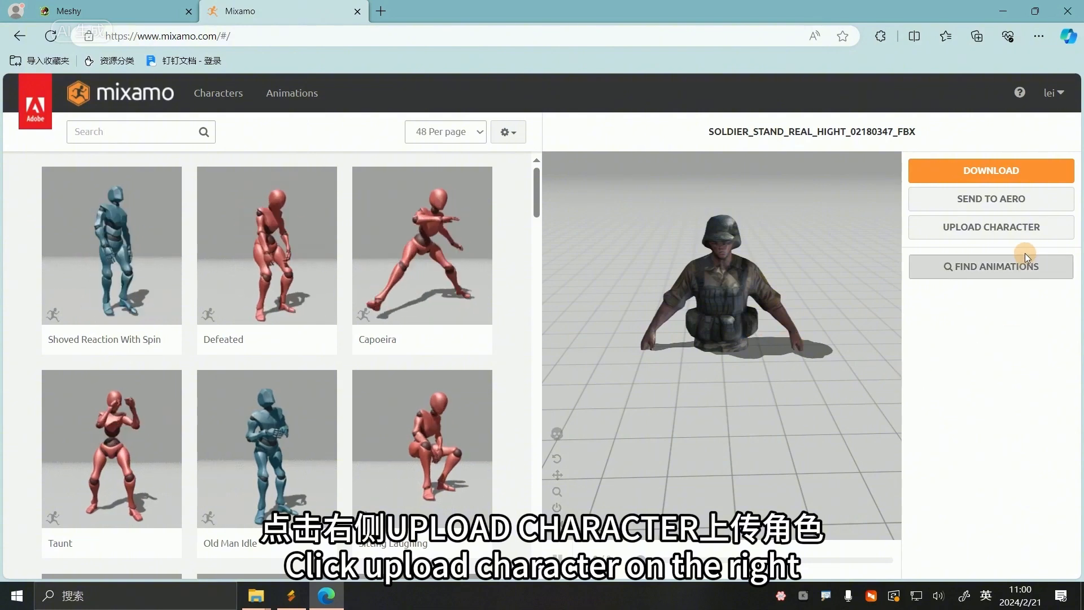
Upload model.fbx from the extracted solider_stand_real_hight_02210246_fbx folder to Mixamo as a new character
left_click(1023, 235)
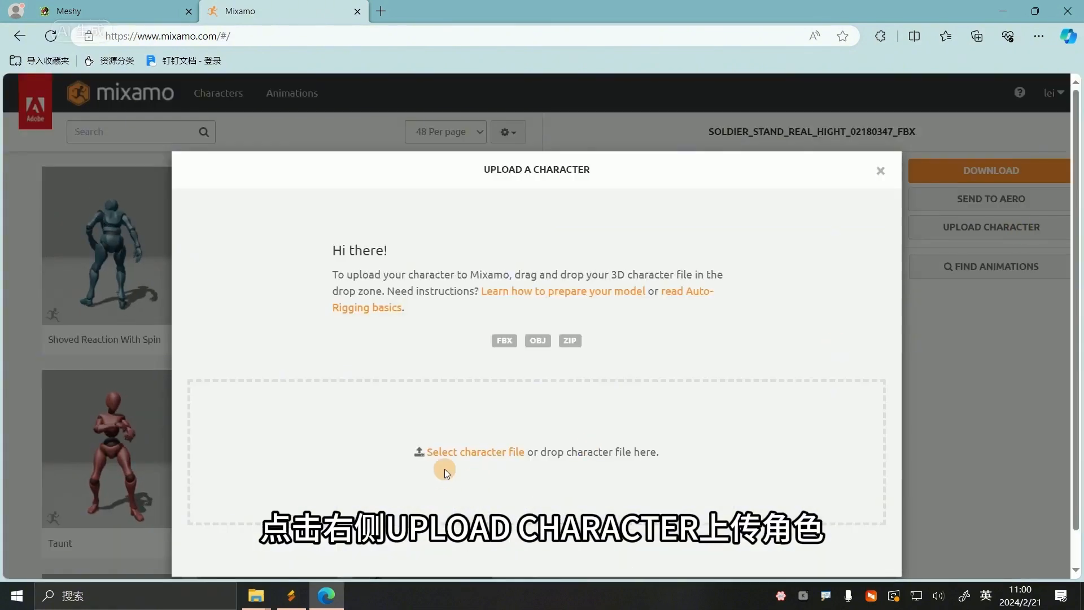
left_click(263, 598)
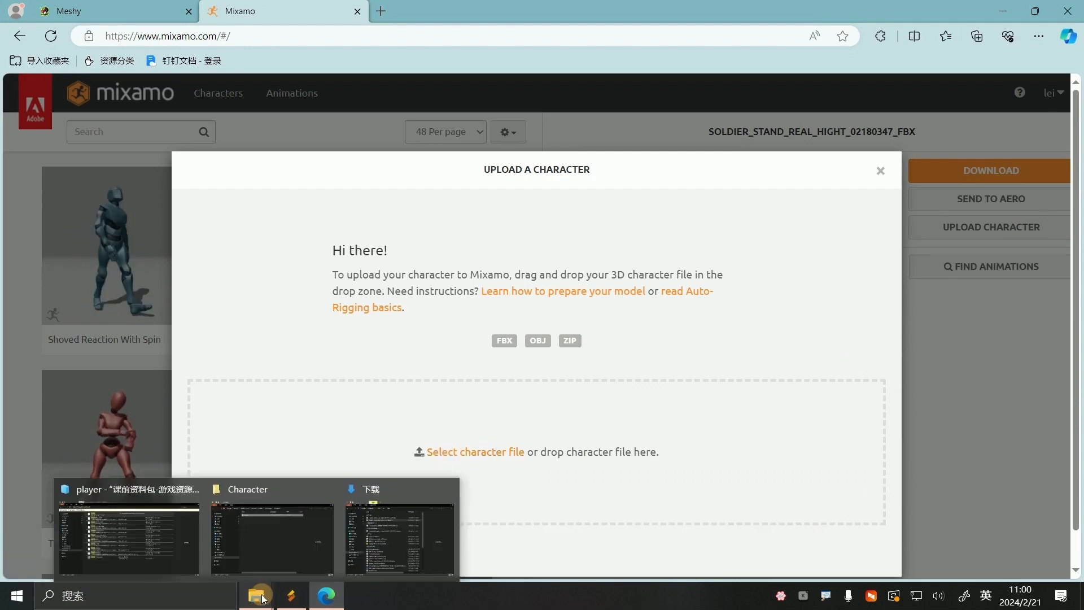
left_click(361, 537)
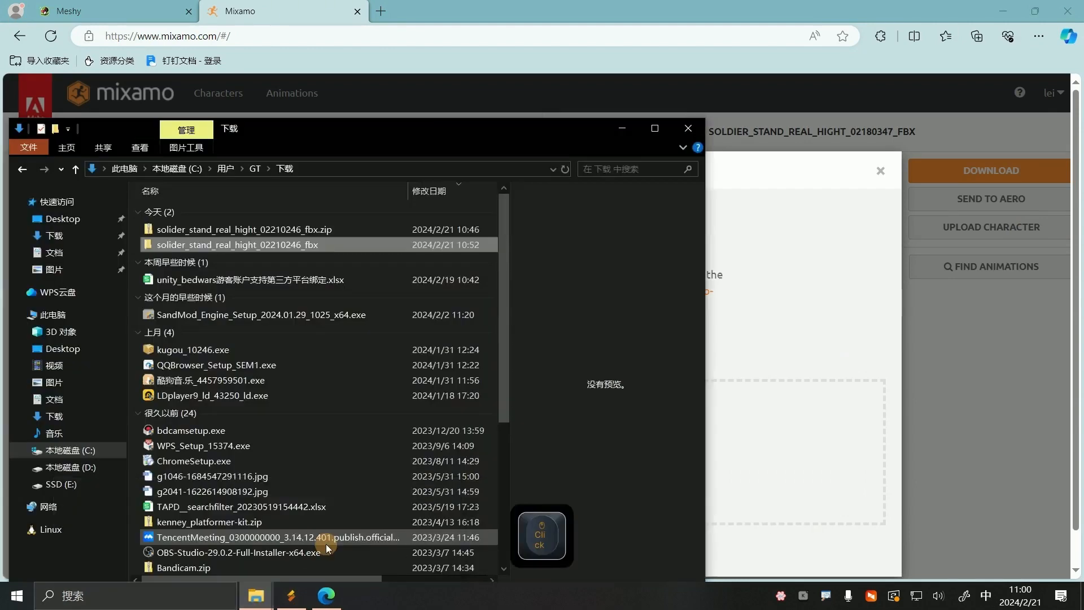
double_click(297, 244)
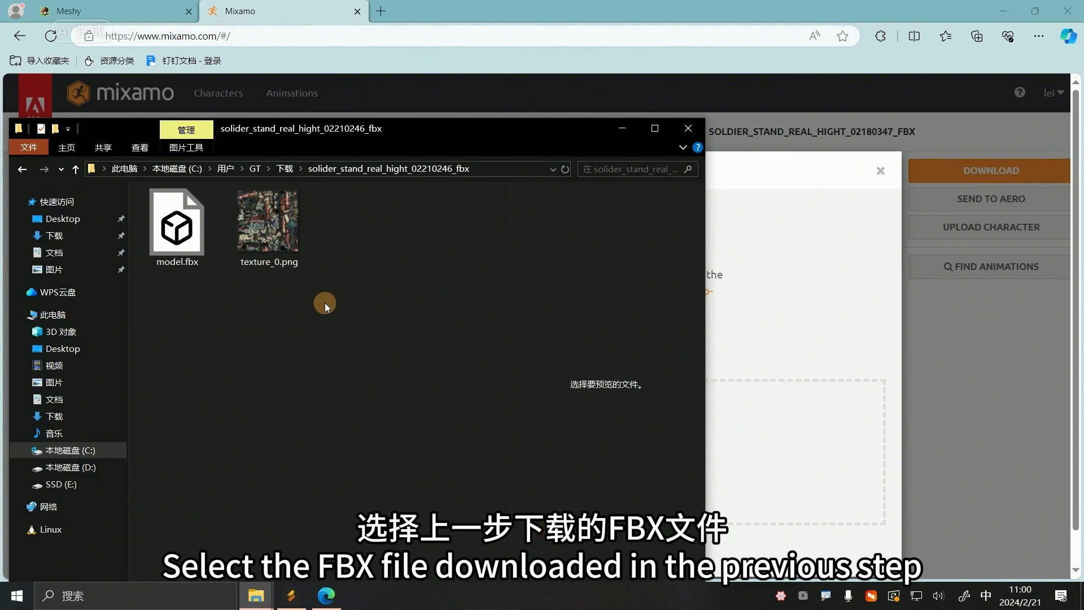
left_click_drag(176, 226, 830, 424)
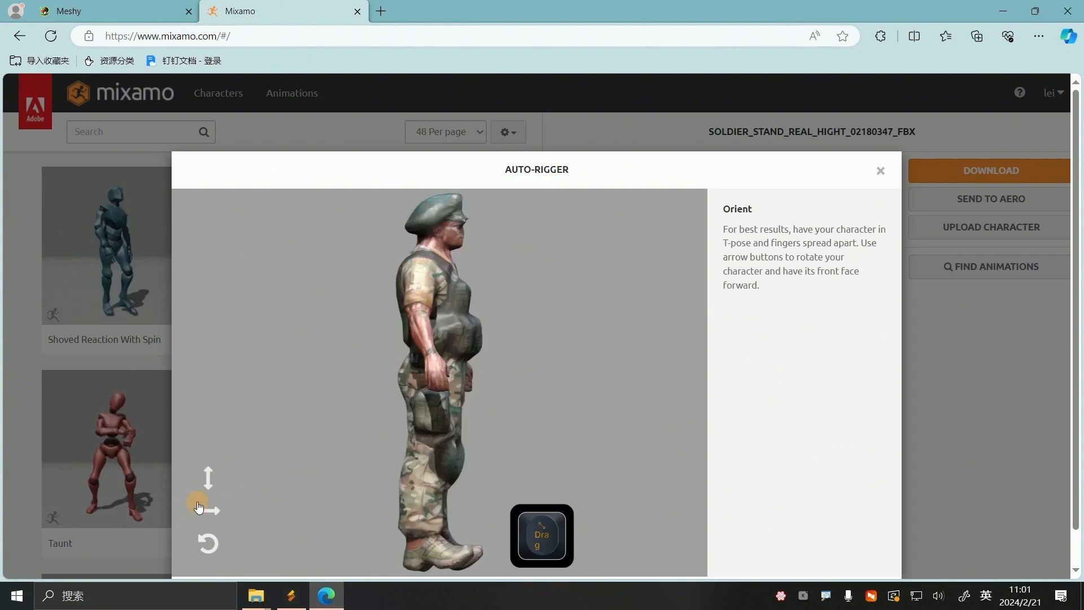
Rotate the soldier on the Y-axis until the face points forward and proceed to marker placement
left_click(202, 512)
left_click(202, 511)
left_click(201, 511)
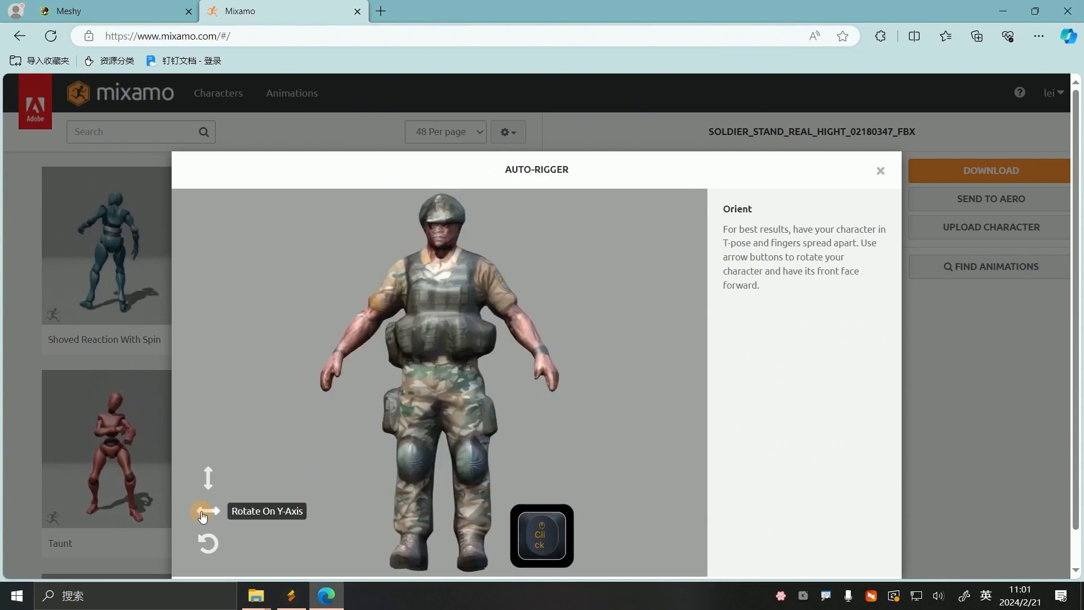
left_click(864, 558)
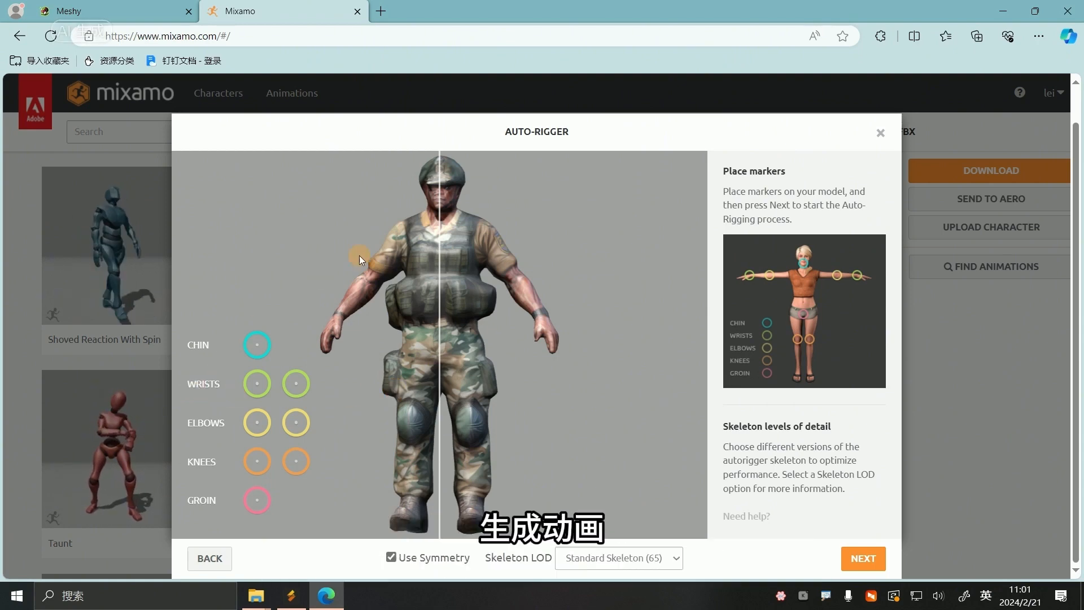
Place the chin, groin, wrist, elbow and knee markers on the matching points of the soldier, with symmetry on
mouse_move(257, 344)
left_mouse_down()
mouse_move(455, 189)
mouse_move(440, 208)
left_mouse_up()
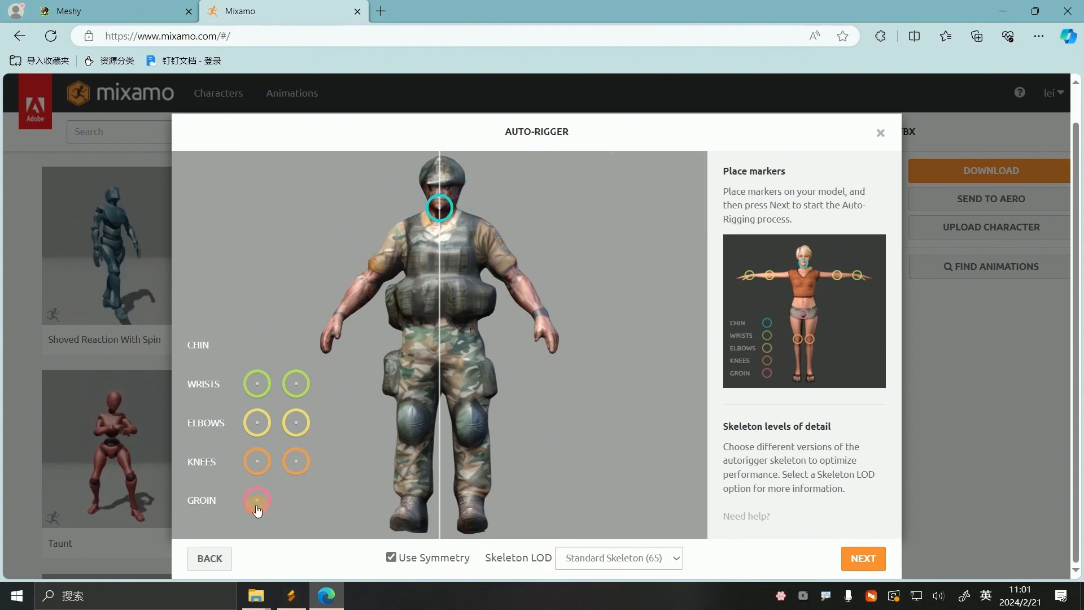
left_click_drag(257, 499, 441, 370)
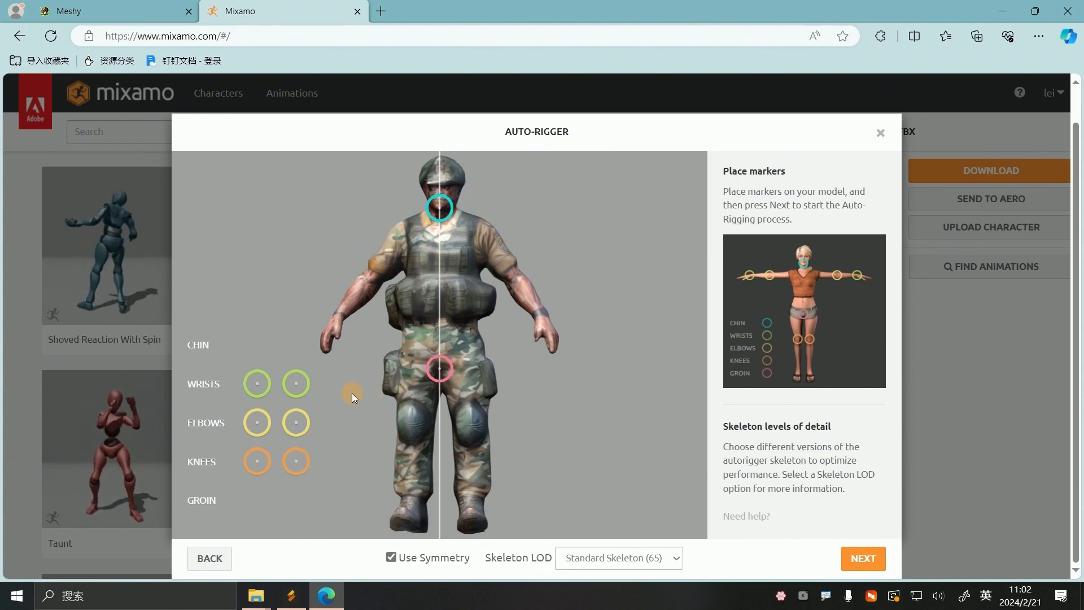
left_click_drag(259, 400, 345, 312)
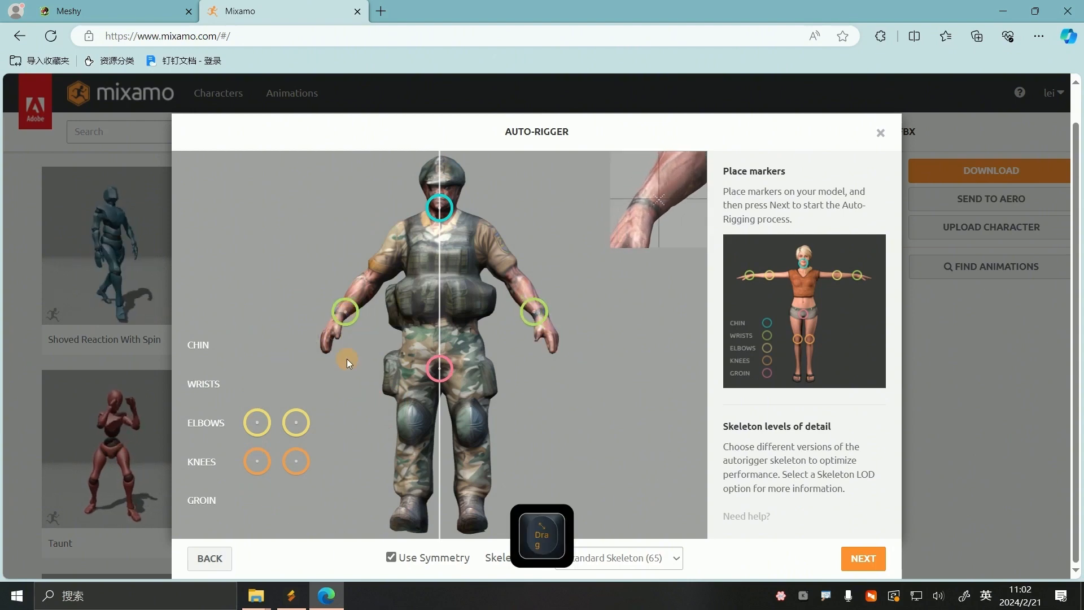
left_click_drag(257, 424, 372, 275)
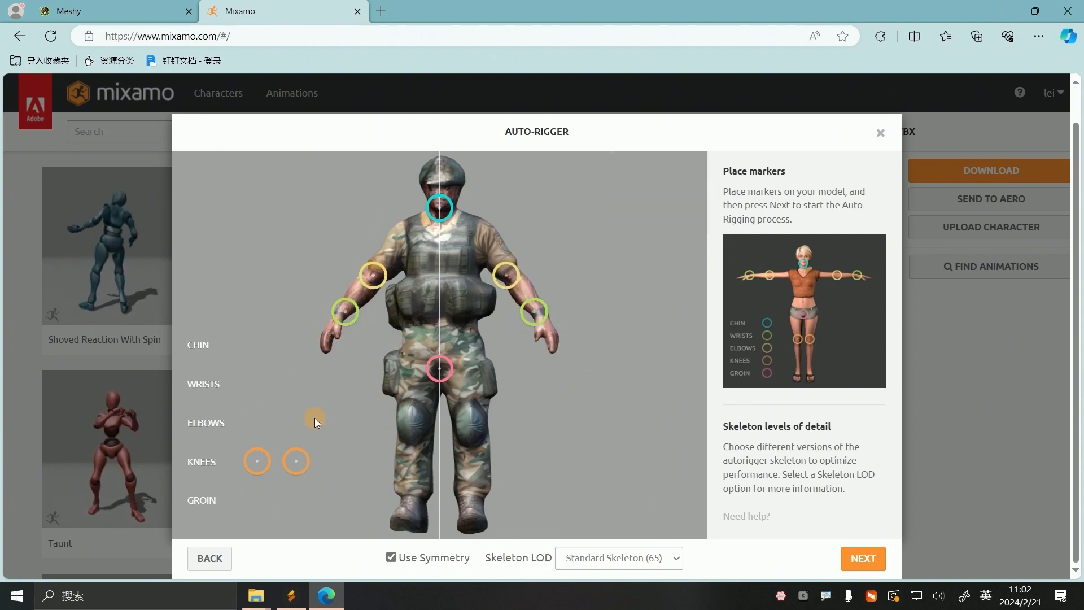
mouse_move(246, 469)
left_mouse_down()
mouse_move(261, 457)
mouse_move(400, 449)
mouse_move(414, 433)
left_mouse_up()
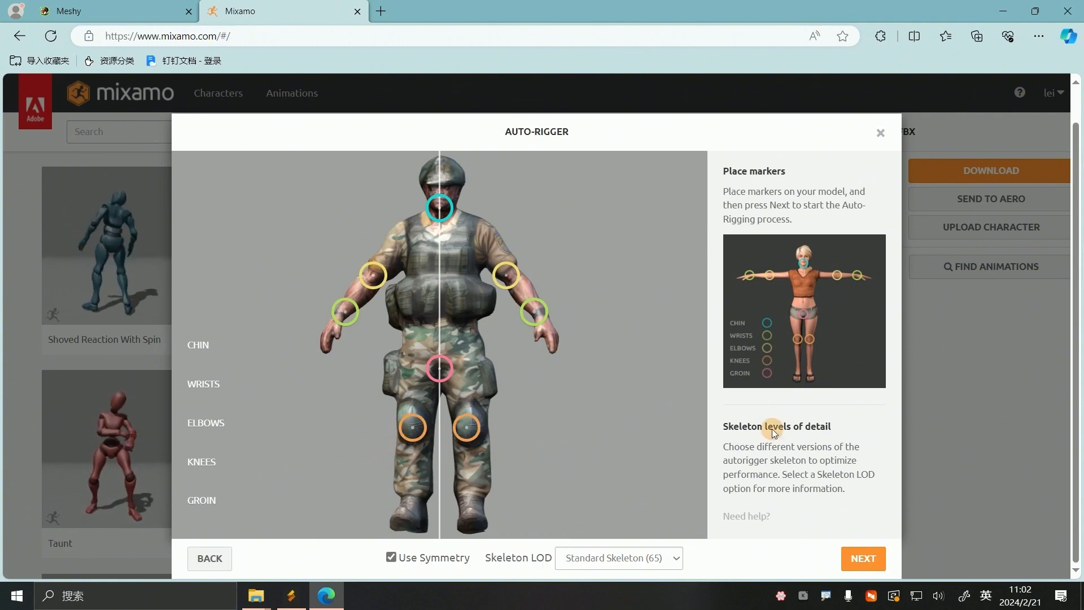
Auto-rig the soldier with the Standard Skeleton (65), accept the result and proceed with the new character, turning off the replacement warning for next time
left_click(877, 560)
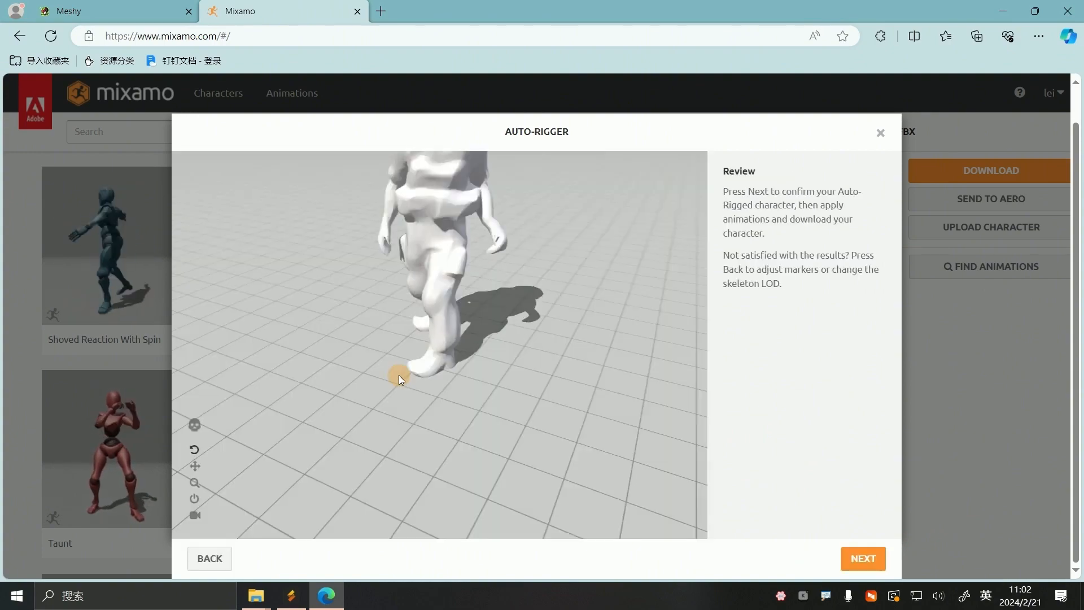
left_click_drag(399, 375, 702, 382)
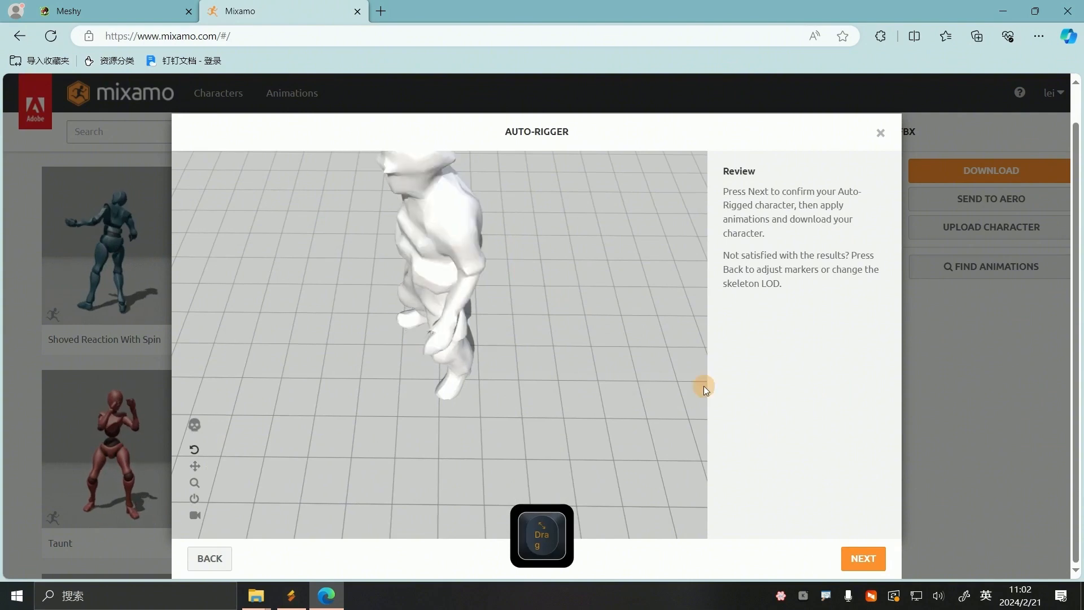
left_click(859, 560)
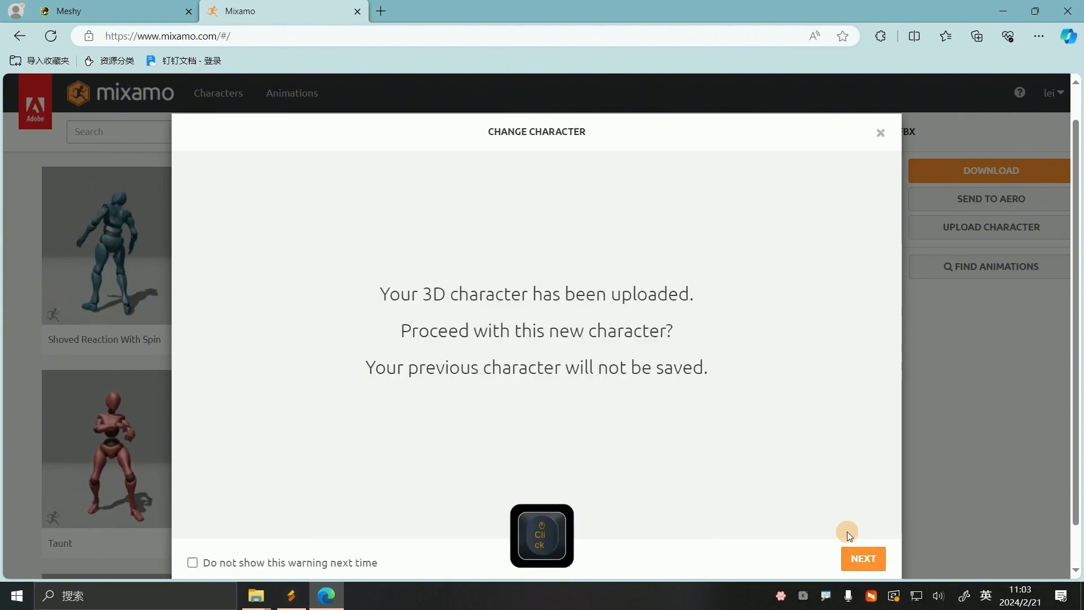
left_click(193, 562)
left_click(864, 559)
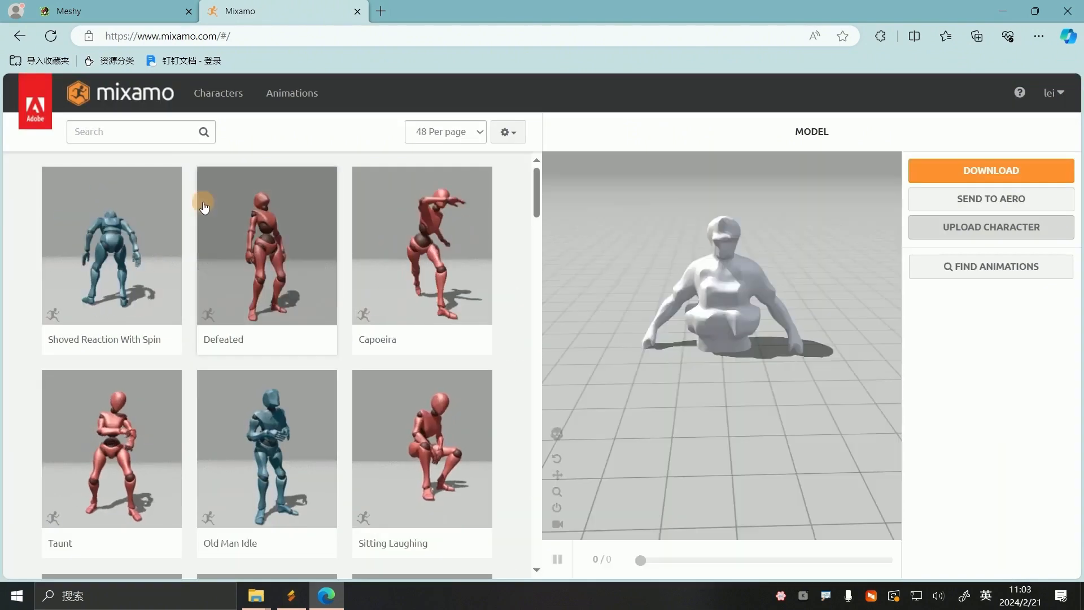
Find the Basic Shooter Pack among the animations and apply it to the rigged soldier for preview
scroll(286, 334, "down", 9)
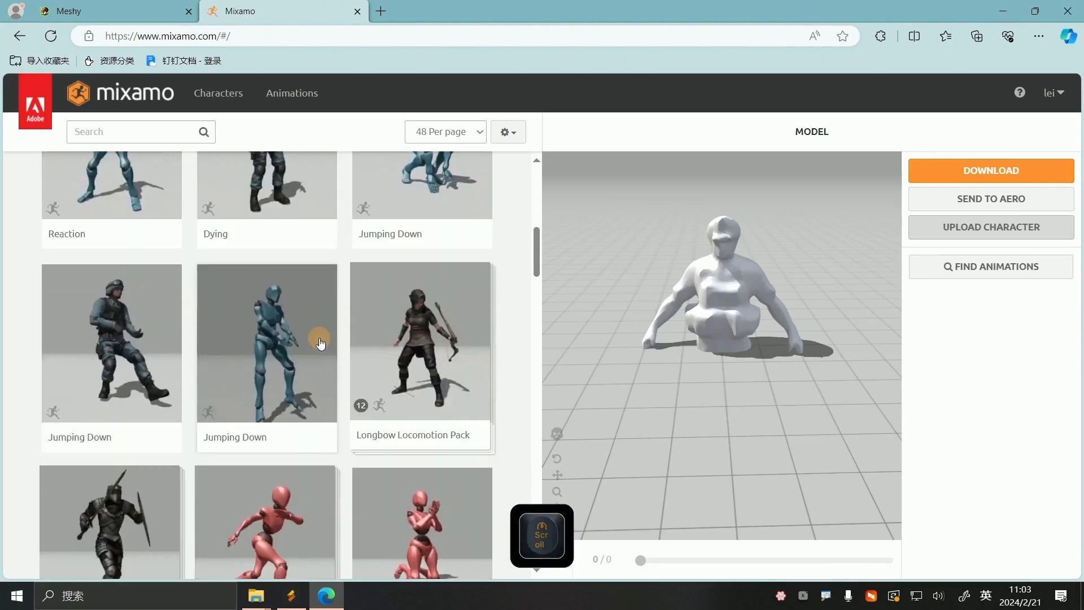
scroll(320, 343, "up", 3)
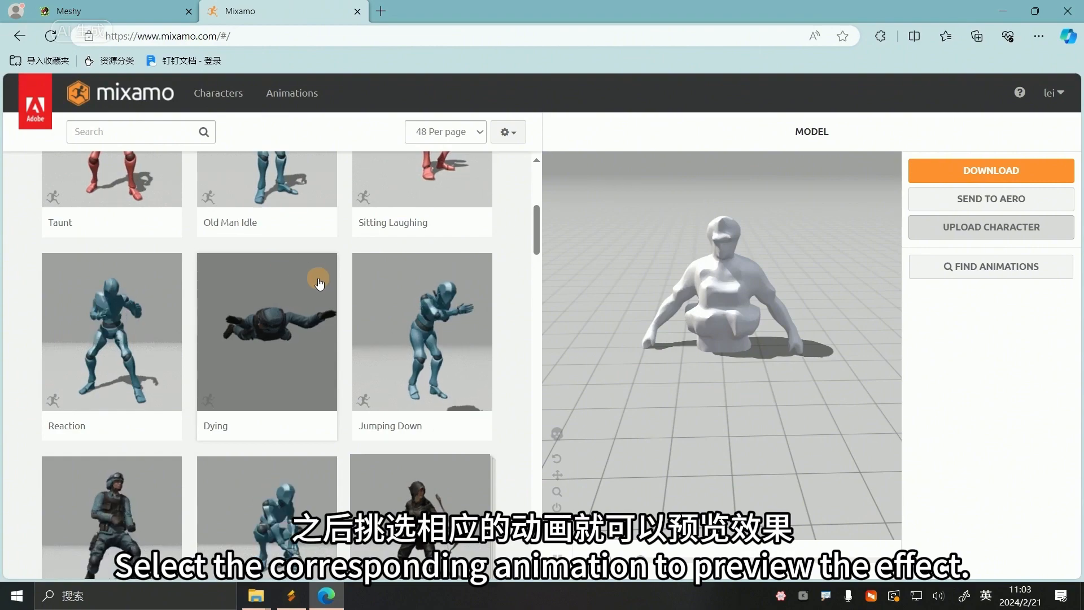
scroll(320, 282, "down", 1)
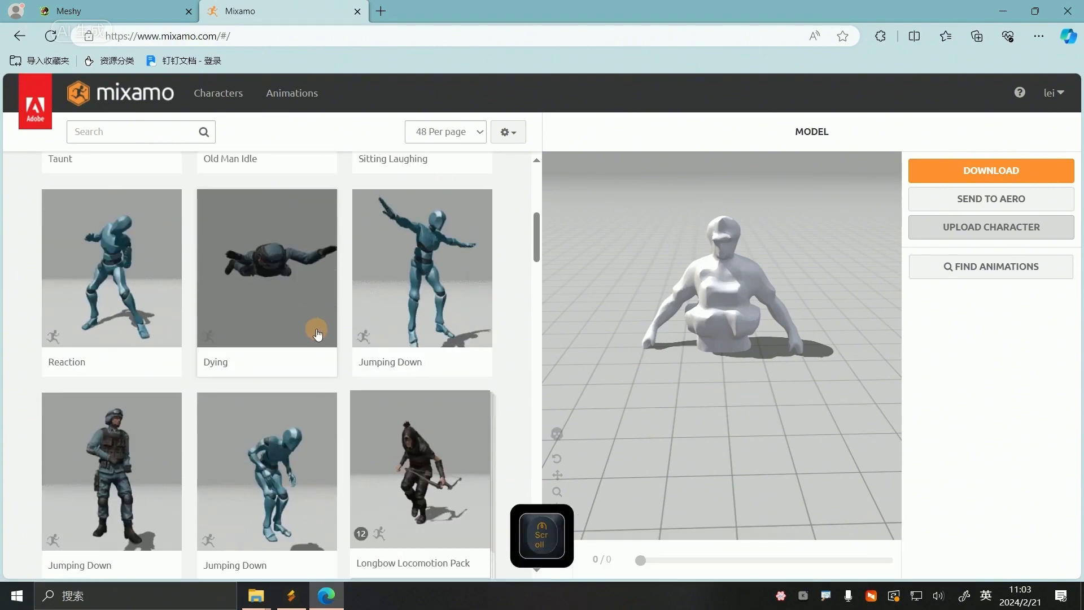
scroll(318, 334, "down", 12)
scroll(371, 346, "up", 1)
left_click(282, 370)
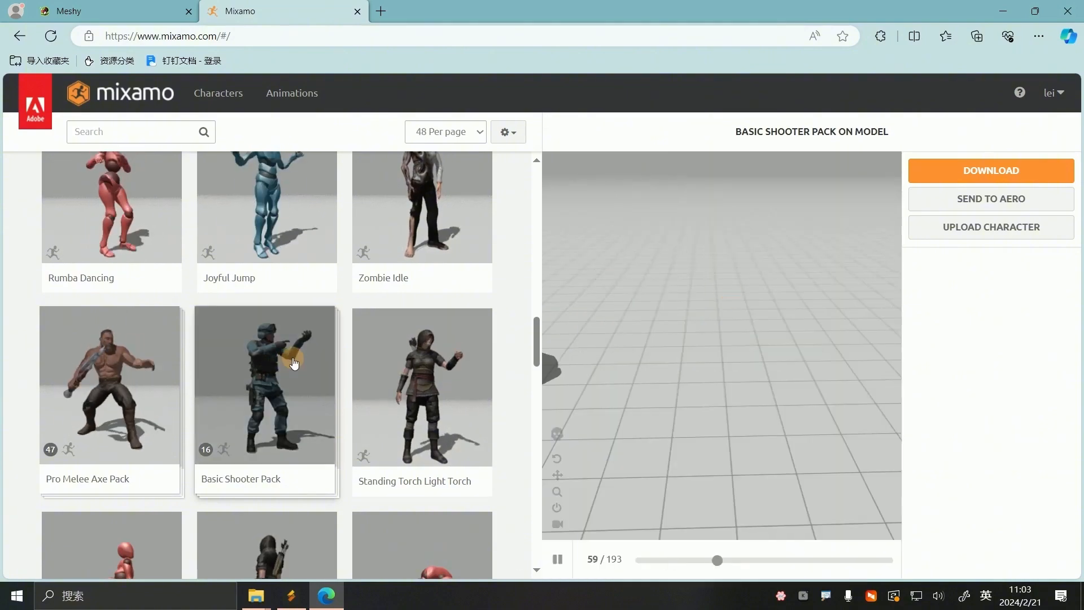
left_click(294, 364)
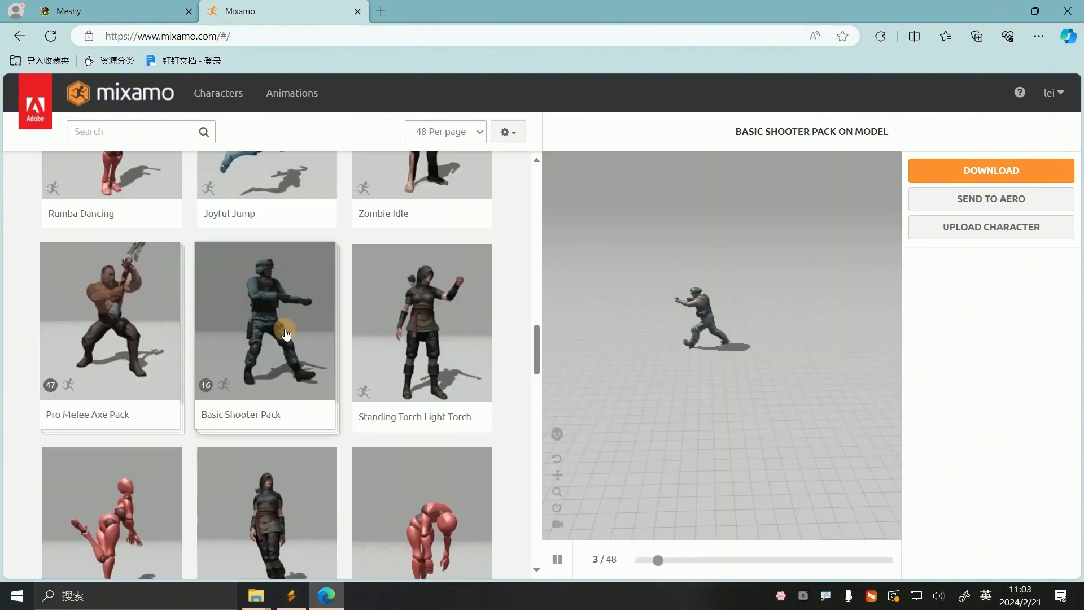
left_click(284, 323)
Download the Basic Shooter Pack as FBX Binary in T-pose at 30 frames per second without keyframe reduction, and show the zip in its folder
left_click(993, 171)
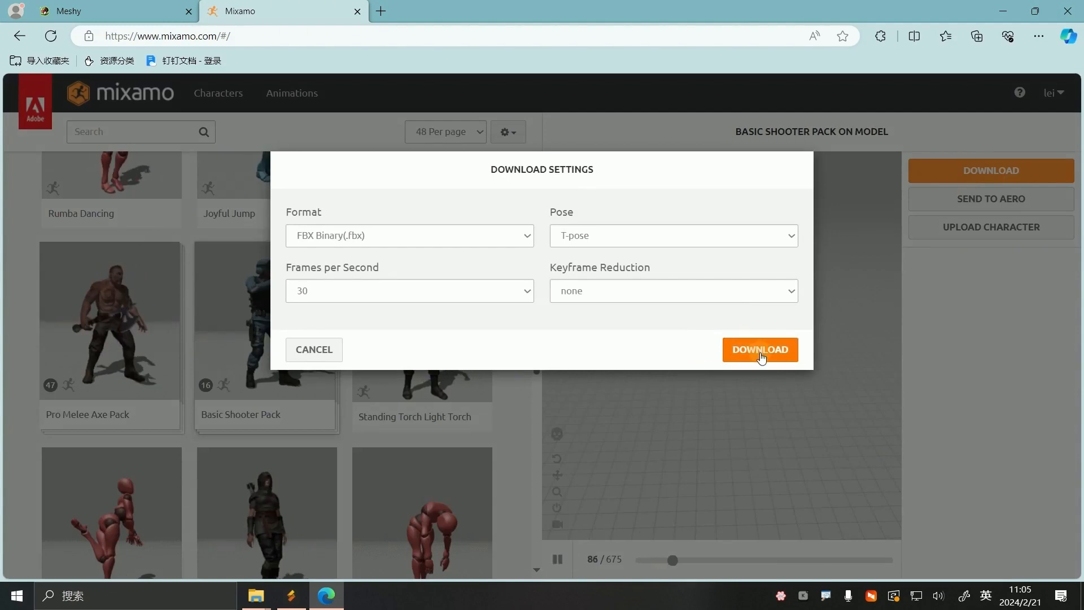
left_click(761, 351)
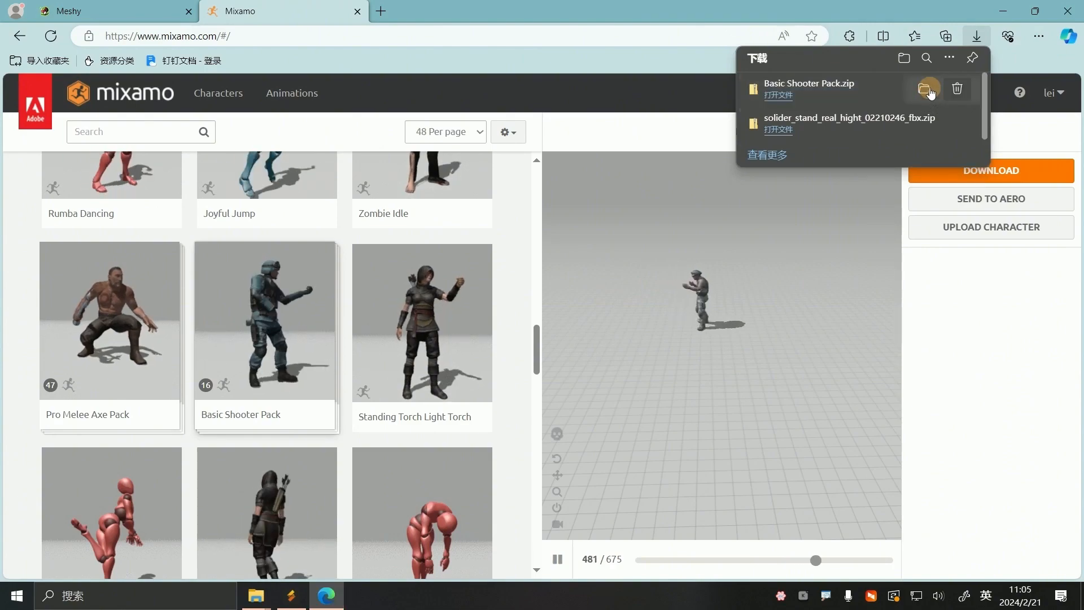
left_click(941, 88)
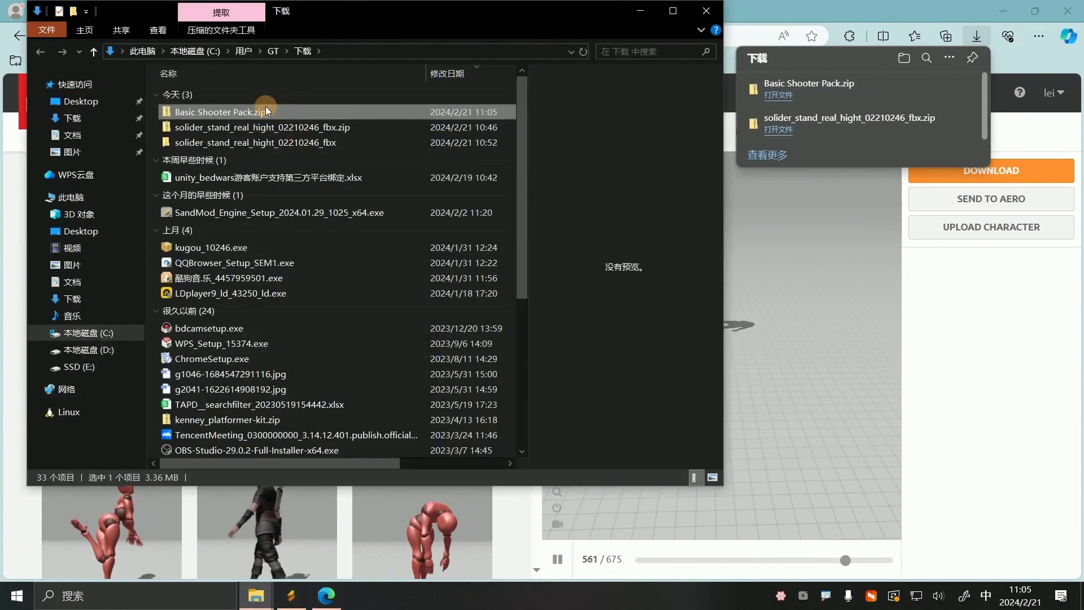